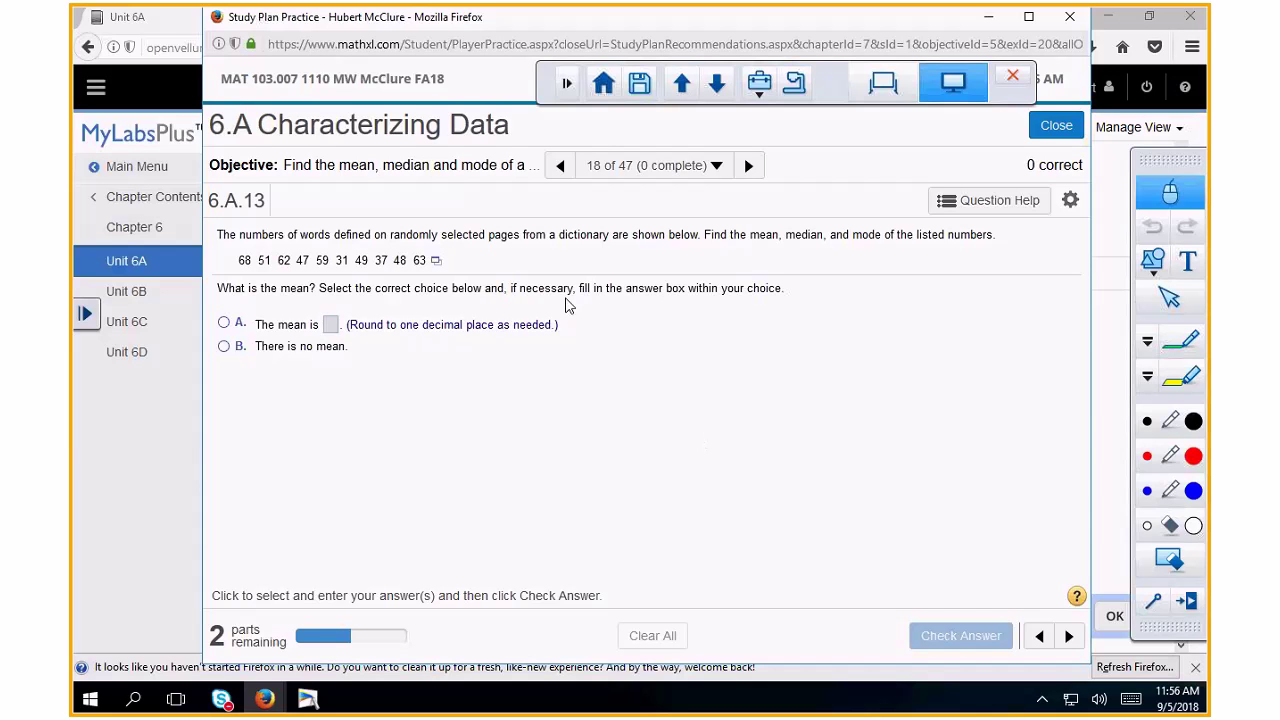
Step: Open the exercise's word-count data set in Excel and enable editing of the workbook
left_click(436, 264)
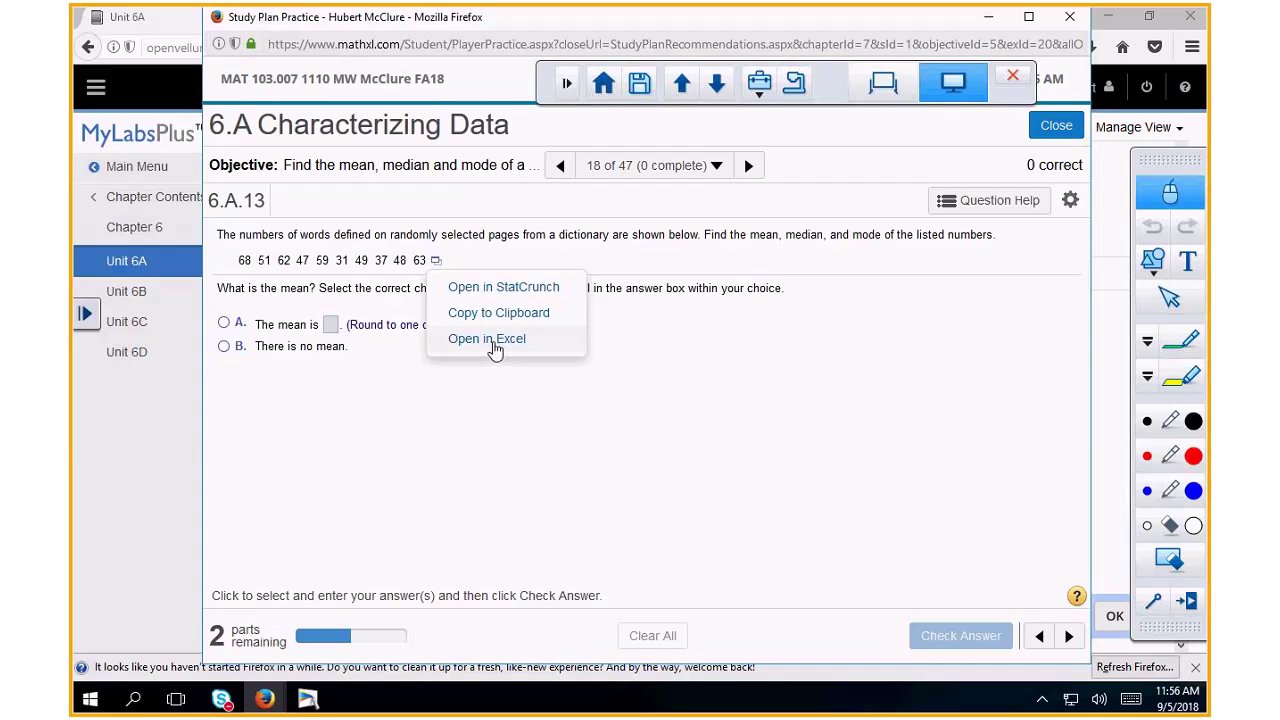
left_click(484, 343)
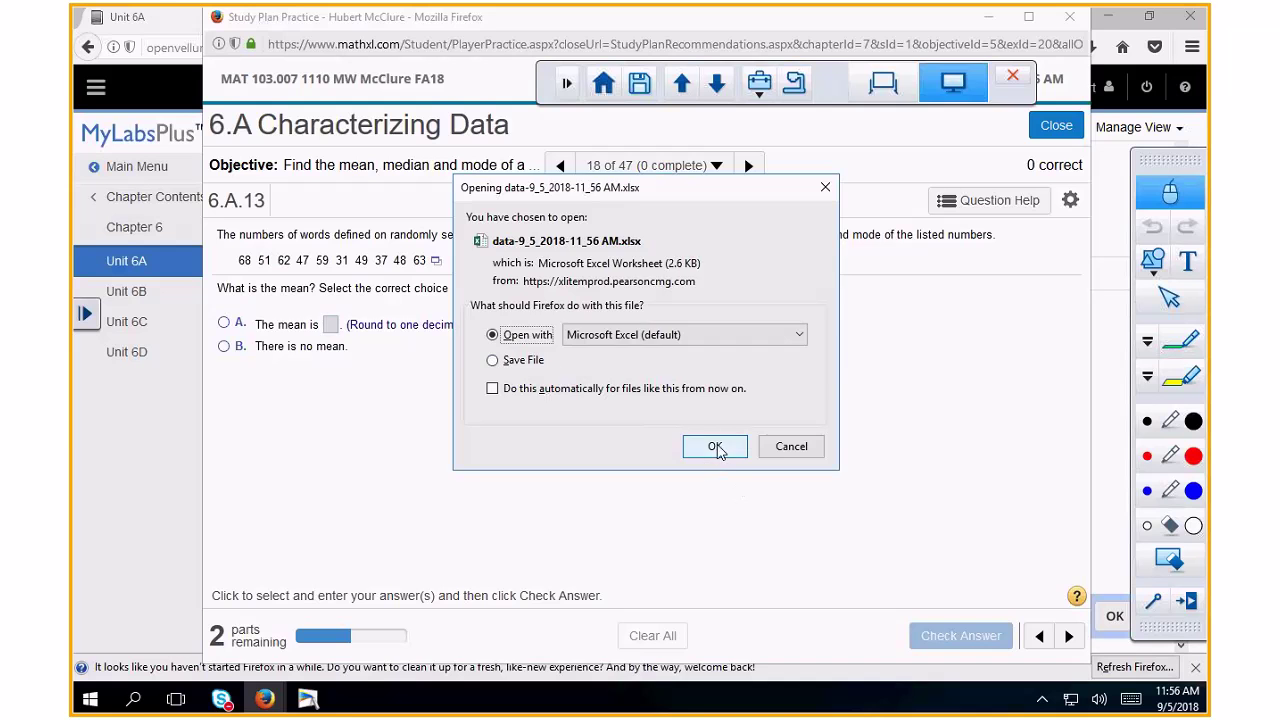
left_click(717, 447)
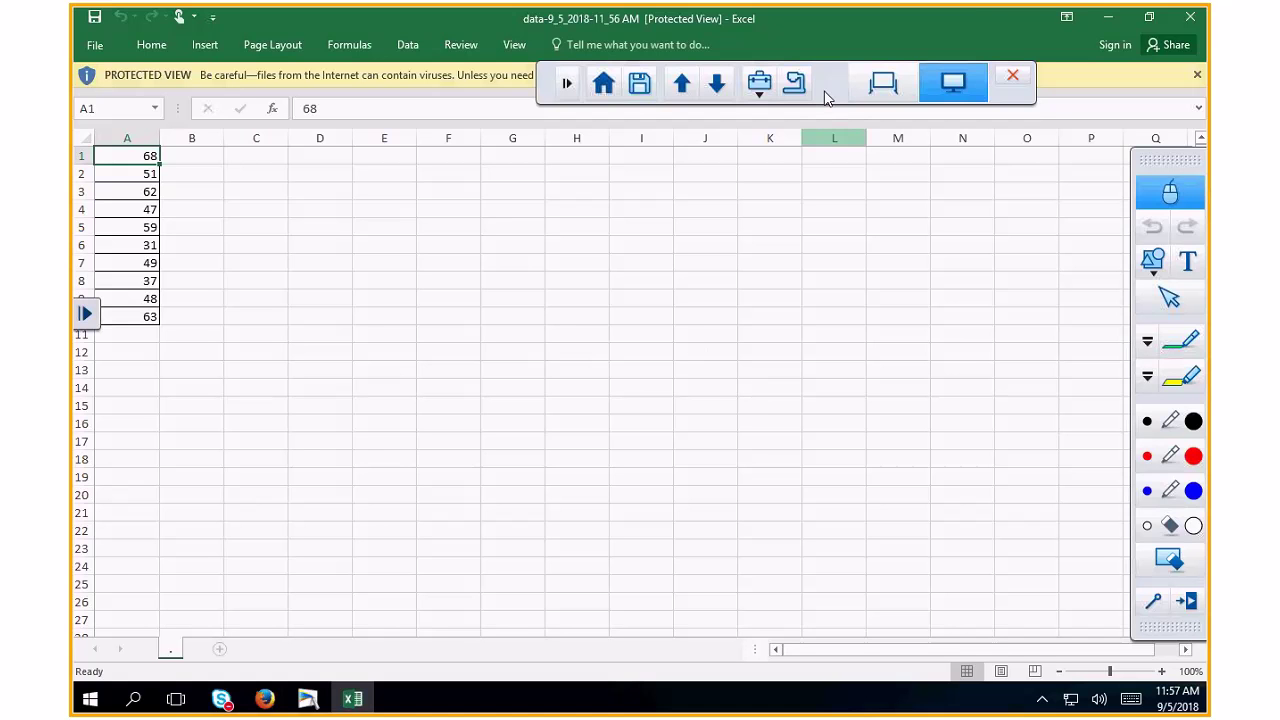
left_click_drag(829, 94, 878, 142)
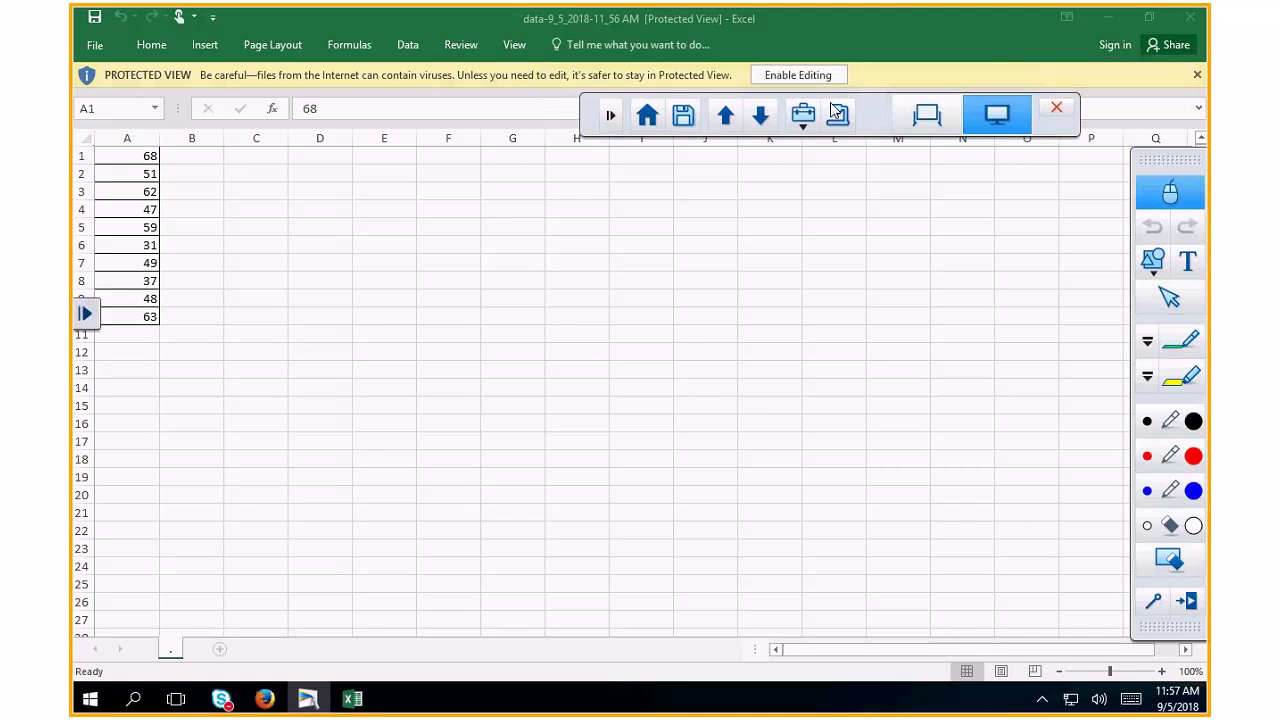
left_click(797, 75)
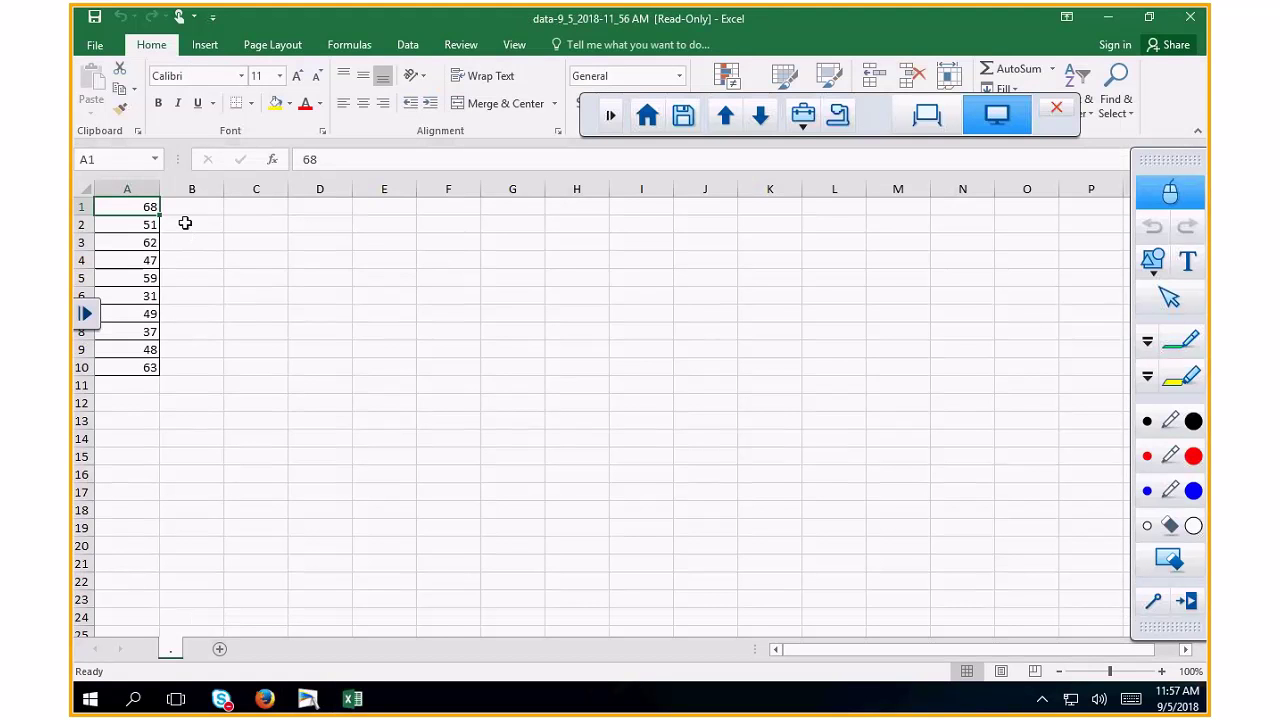
Step: Insert two blank rows above the data, at rows 1 and 2
left_click_drag(84, 206, 84, 224)
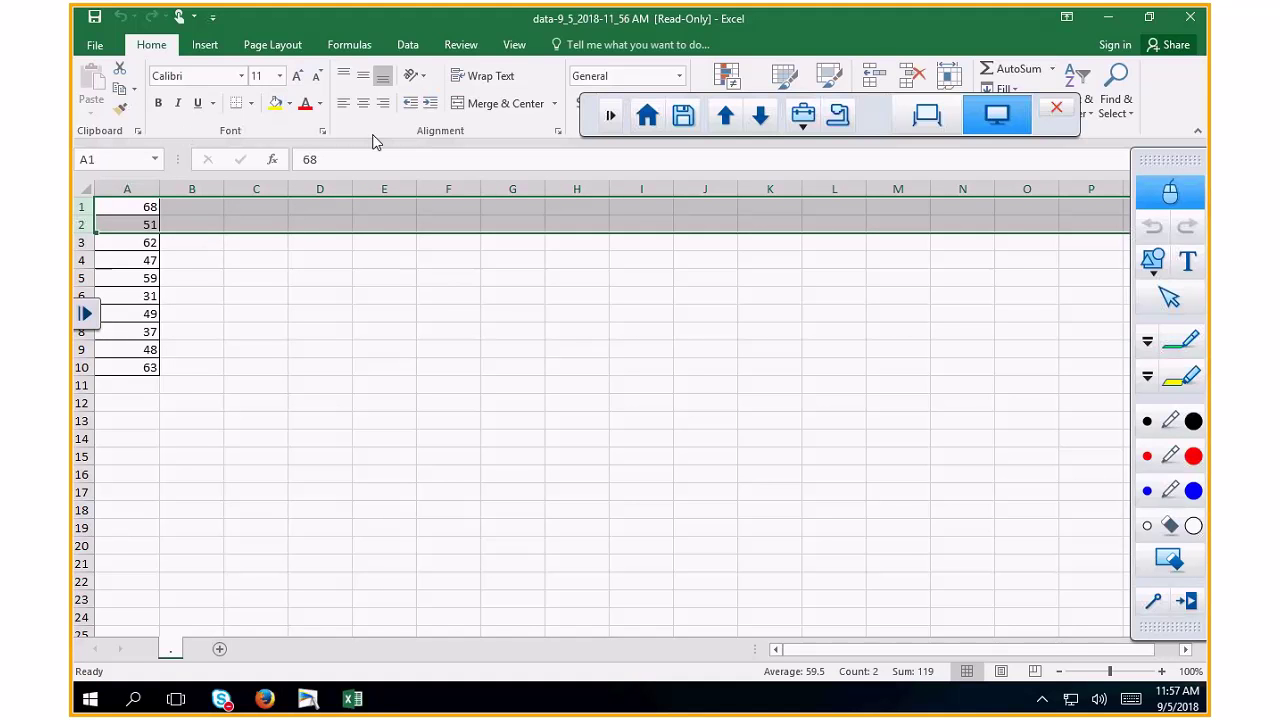
left_click(212, 44)
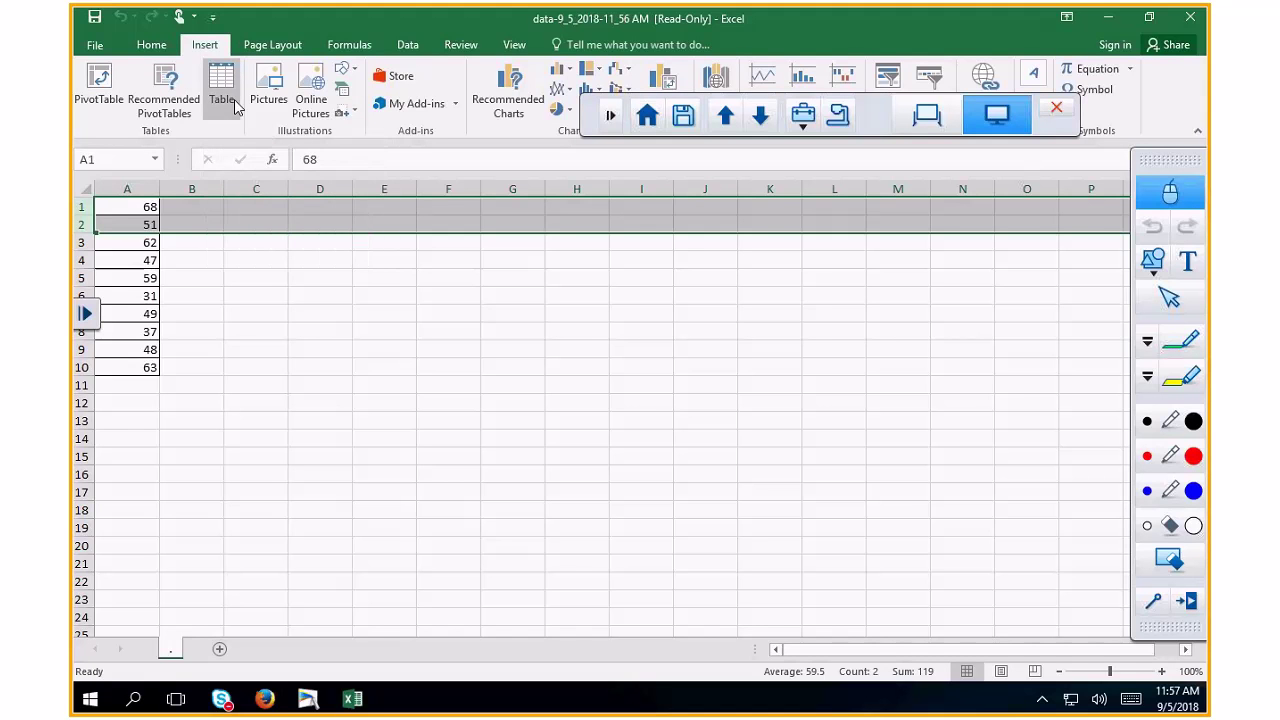
right_click(84, 207)
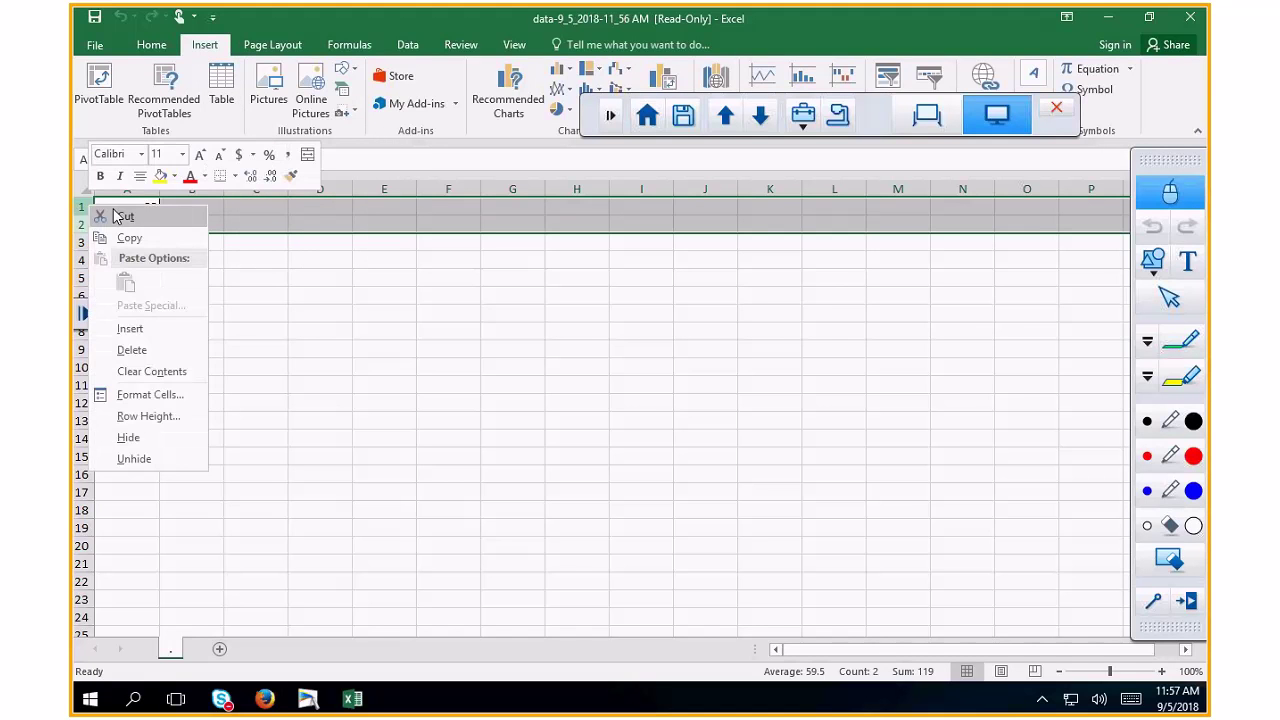
left_click(130, 328)
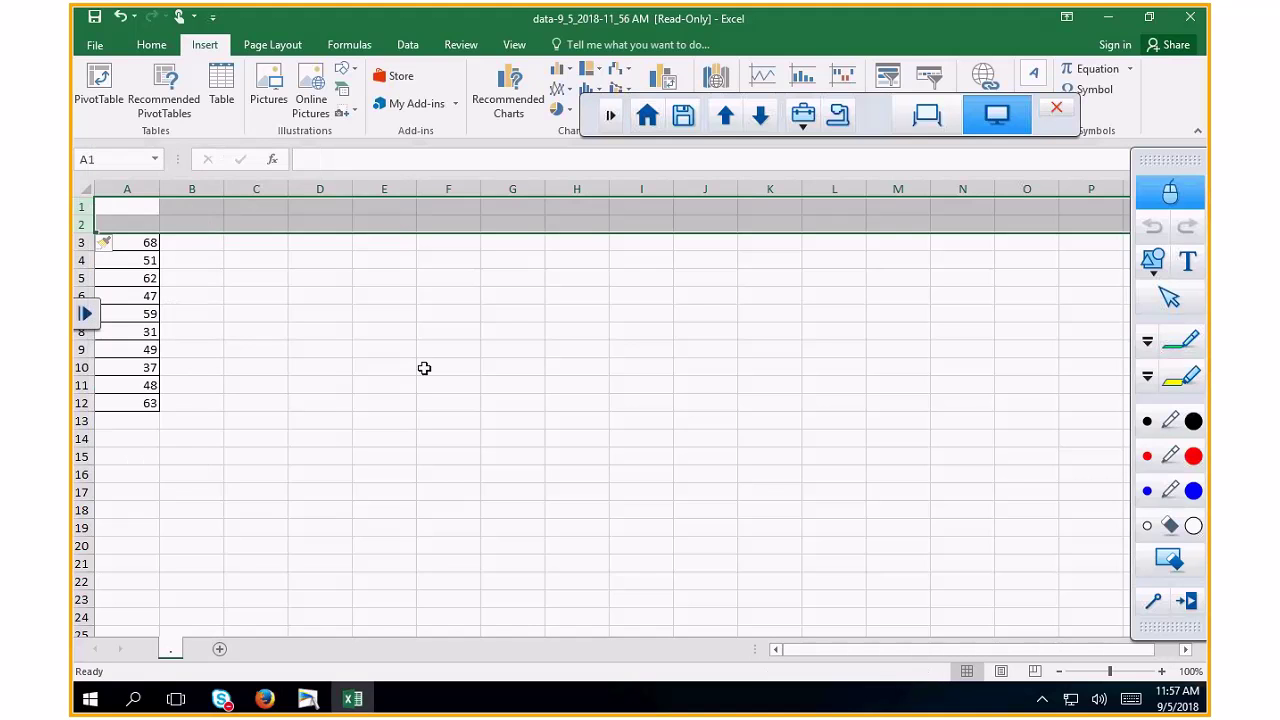
Step: Sort the data values in A3:A12 from smallest to largest
left_click(200, 244)
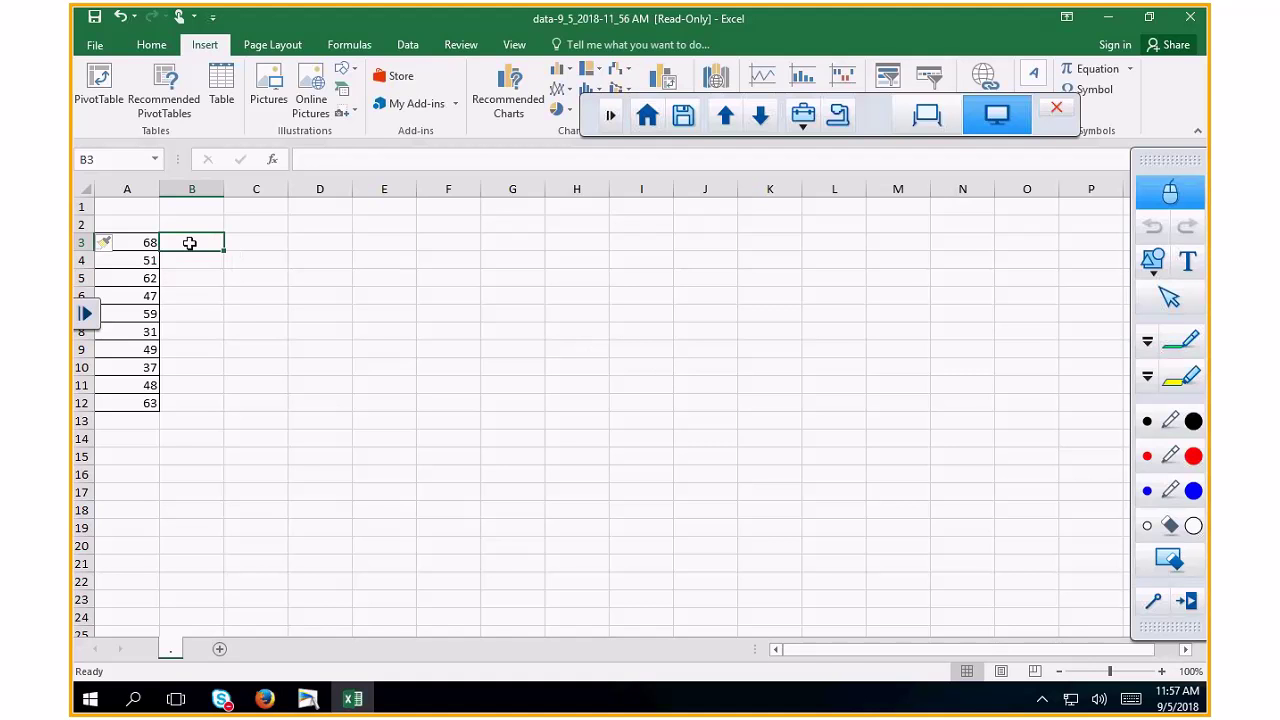
left_click_drag(130, 242, 158, 405)
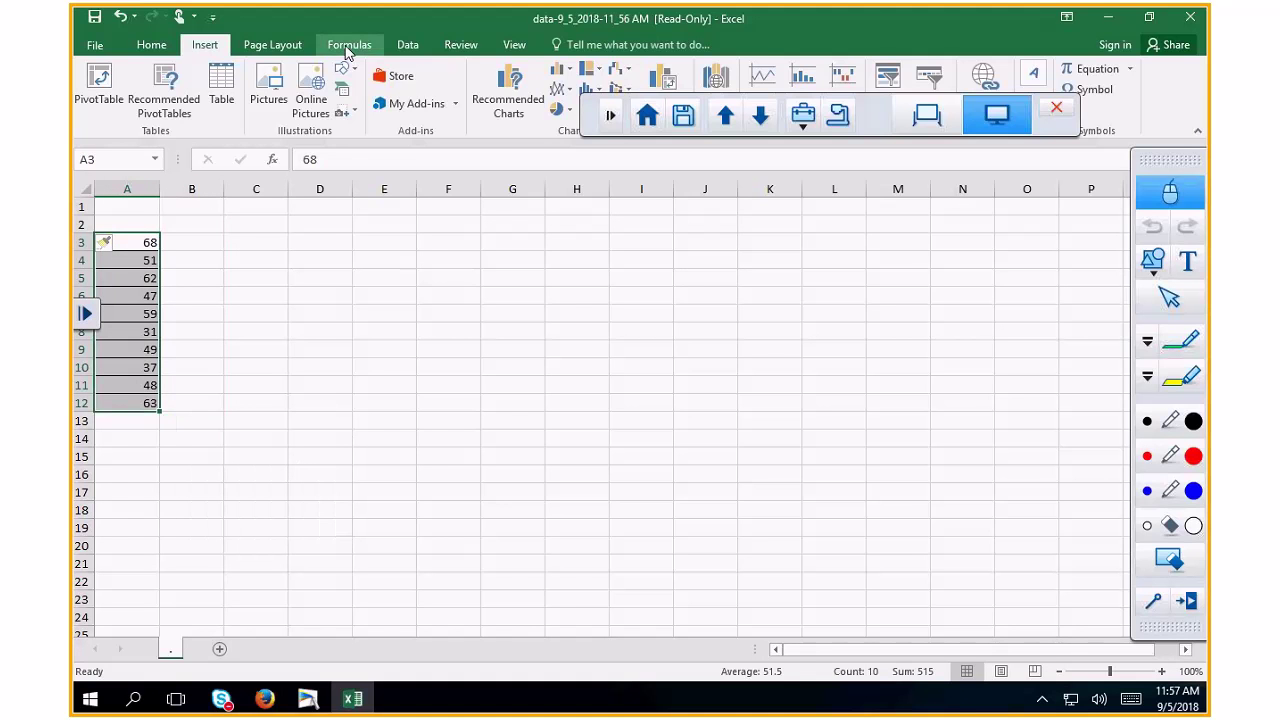
left_click(407, 44)
left_click(422, 75)
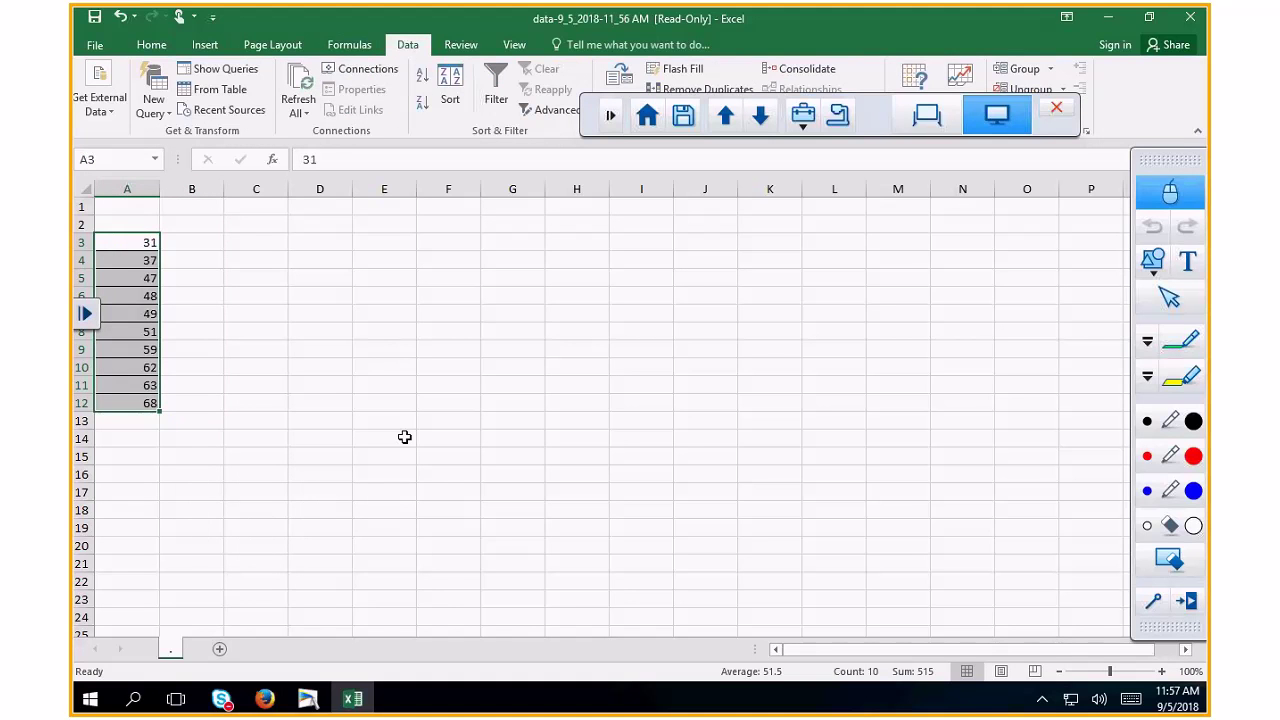
left_click(623, 435)
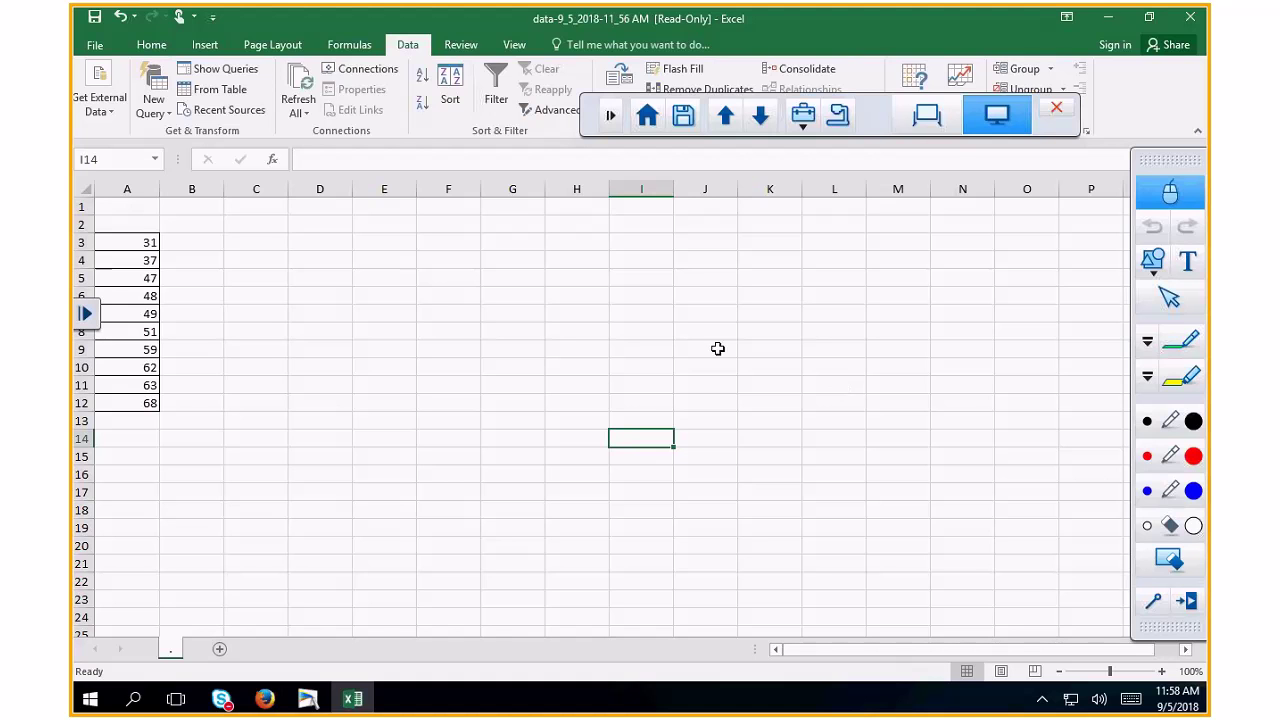
Step: Enter the heading x in A2 above the data values
left_click(123, 225)
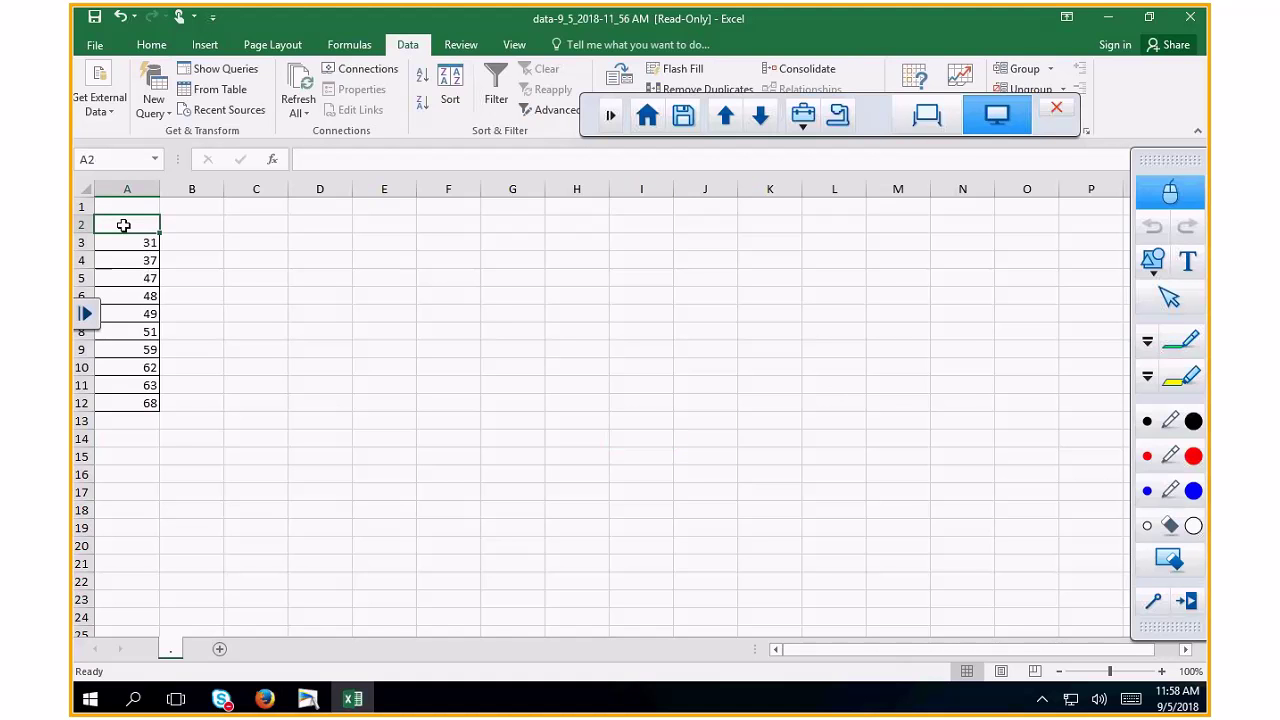
type("x")
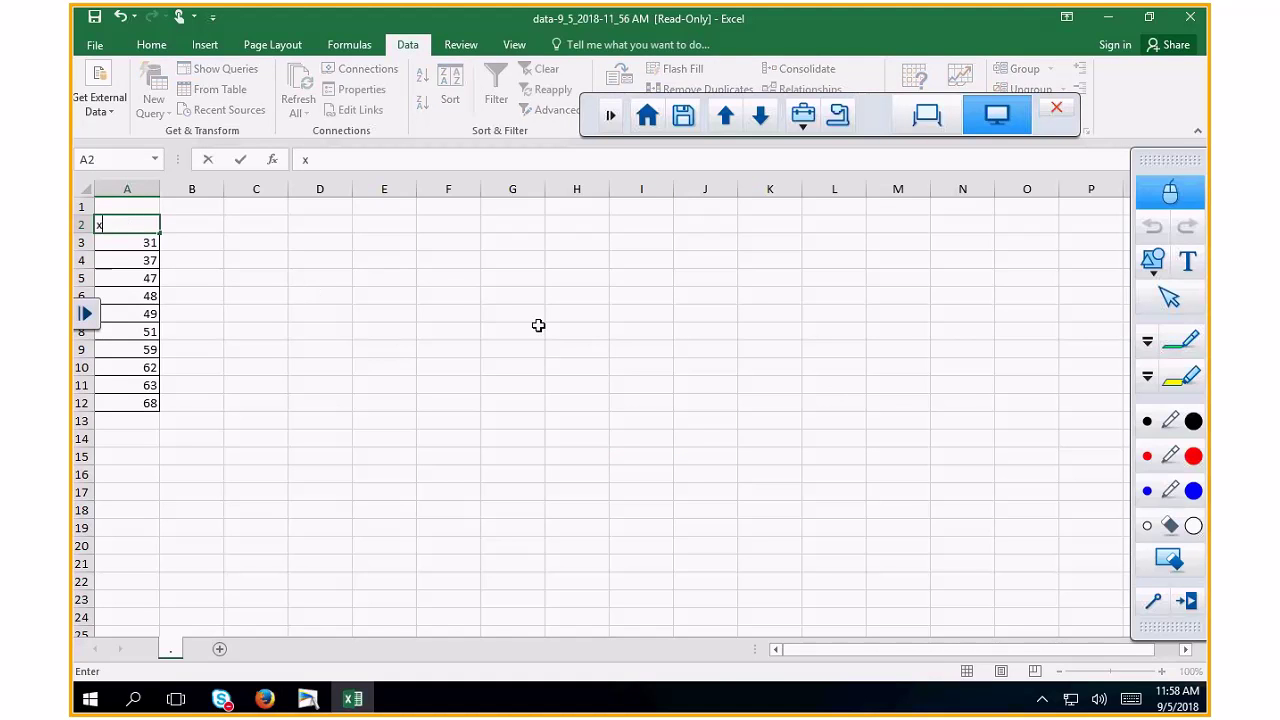
key("Return")
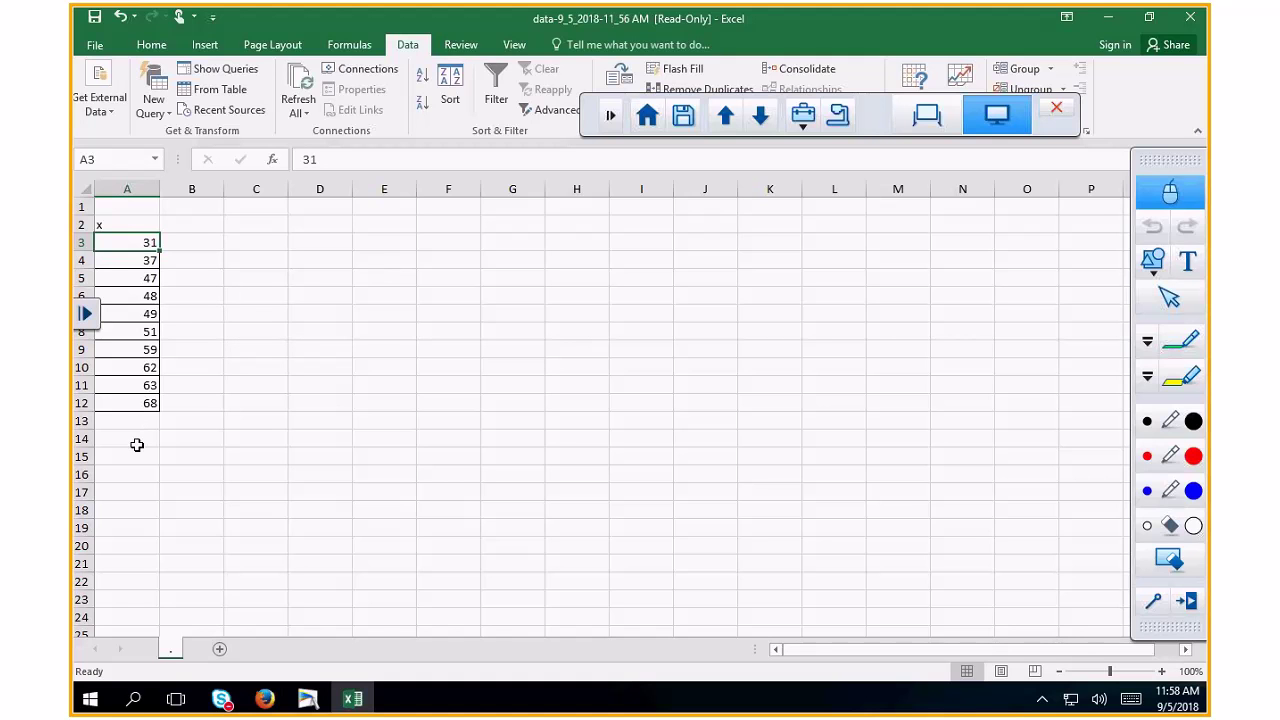
Step: Count the data values in column A one by one, from A12 up to A3
left_click(136, 404)
left_click(136, 367)
left_click(136, 349)
left_click(136, 331)
left_click(137, 313)
left_click(137, 296)
left_click(138, 278)
left_click(140, 256)
left_click(145, 243)
Step: Record the sample size by entering the label n= in A1 and 10 in B1
key("ctrl+Home")
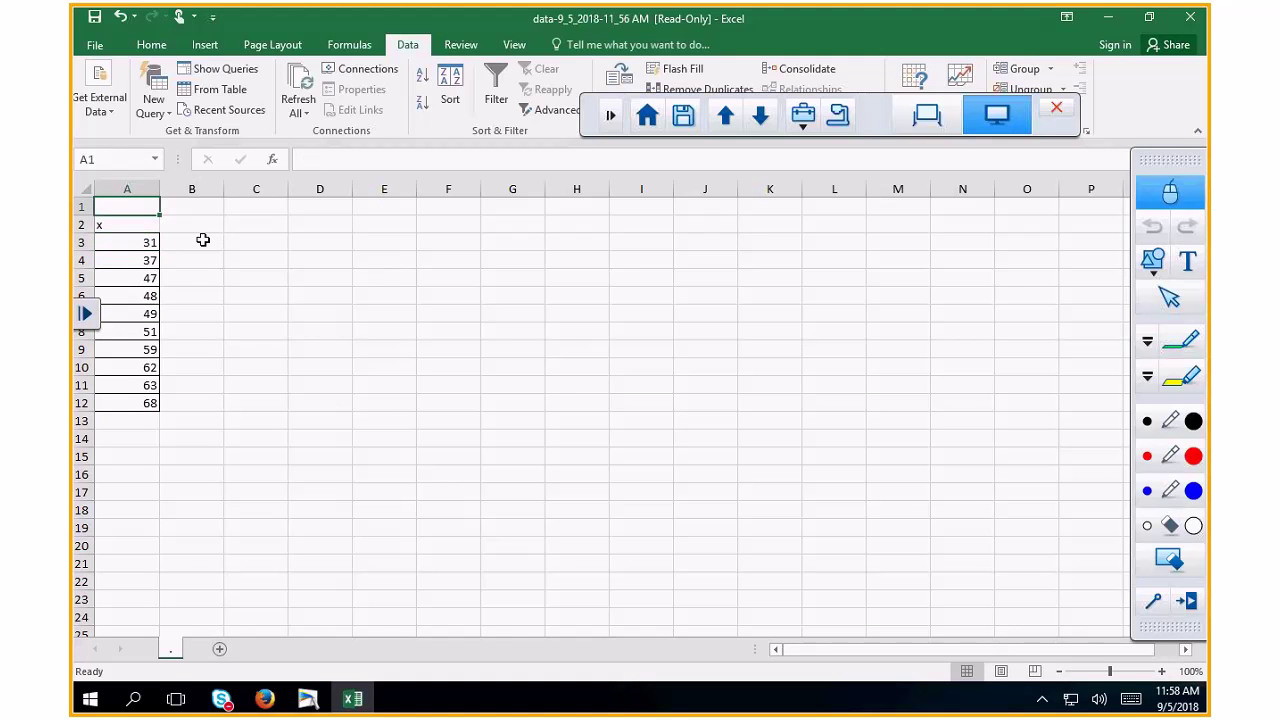
type("n-")
key("BackSpace")
type("=")
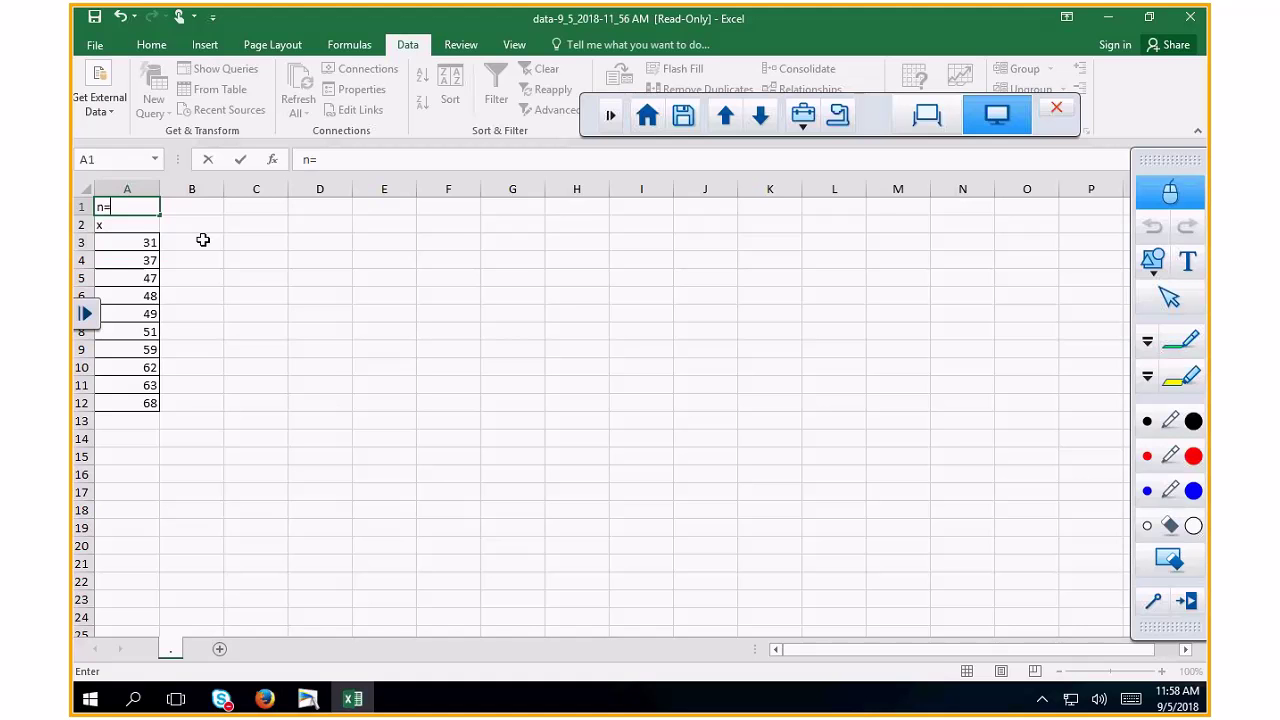
key("Tab")
type("10")
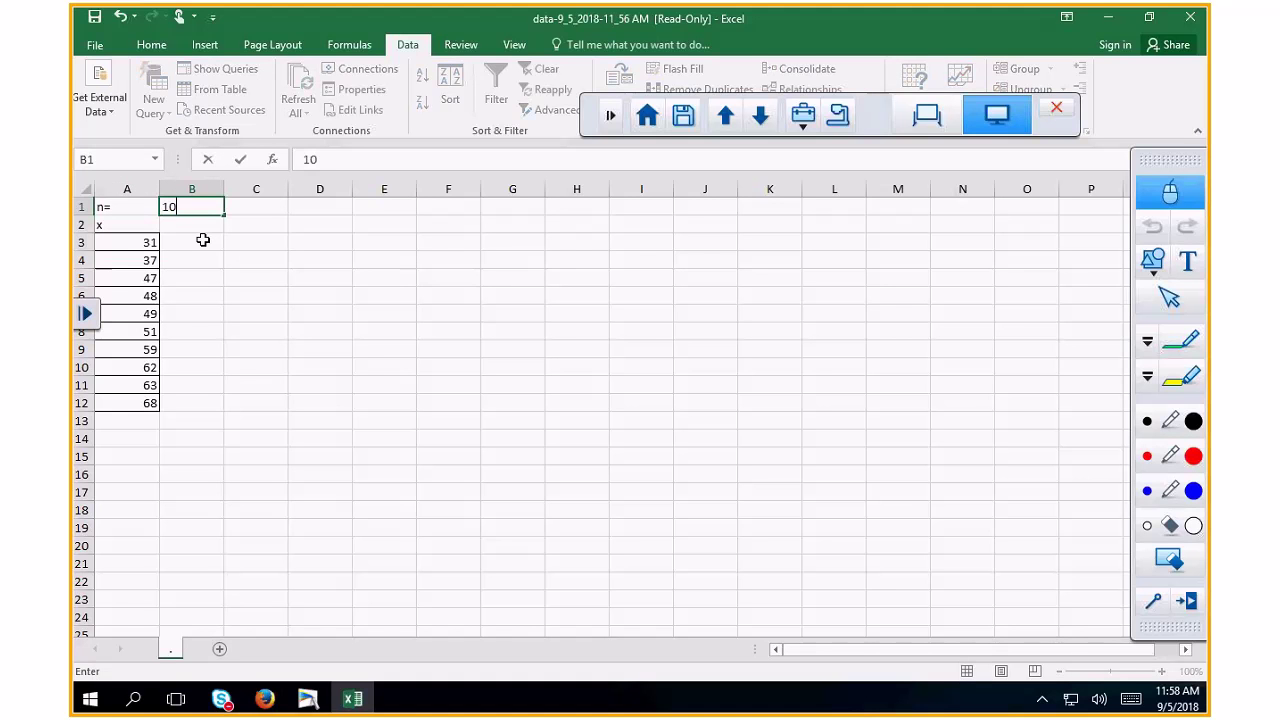
key("Return")
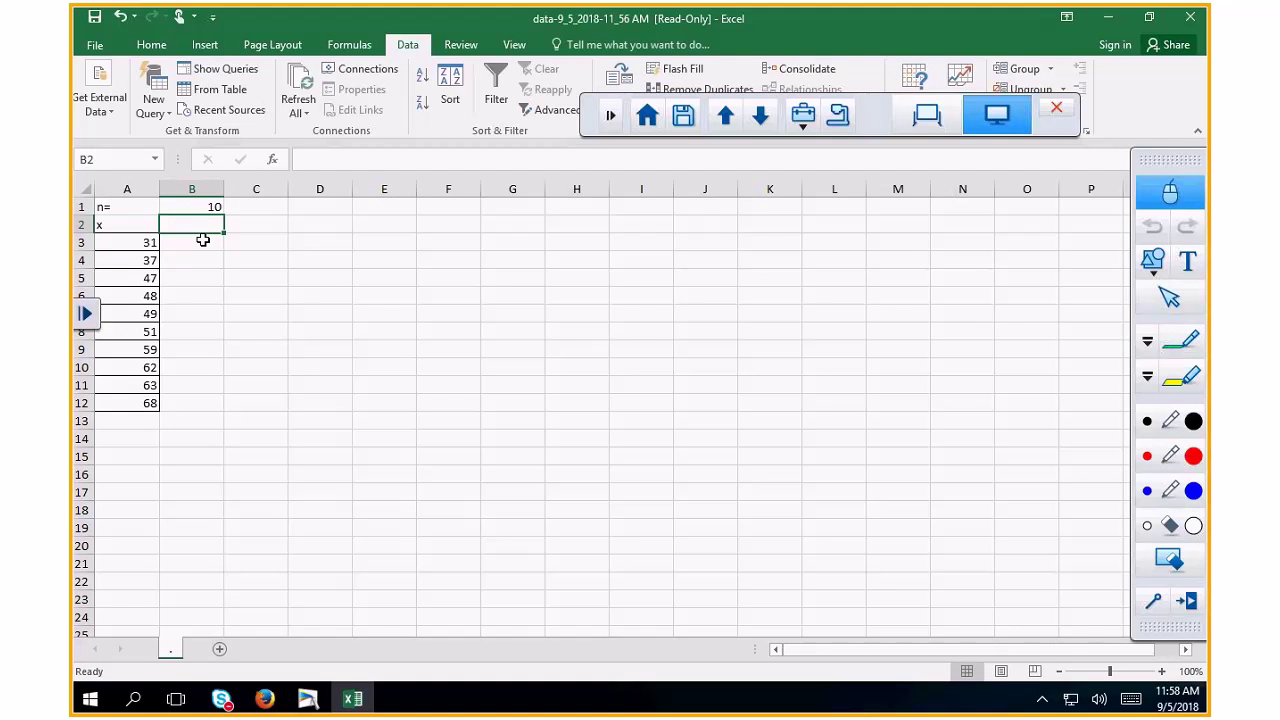
Step: Fill the two middle data values, A7:A8, with yellow
left_click_drag(143, 313, 145, 332)
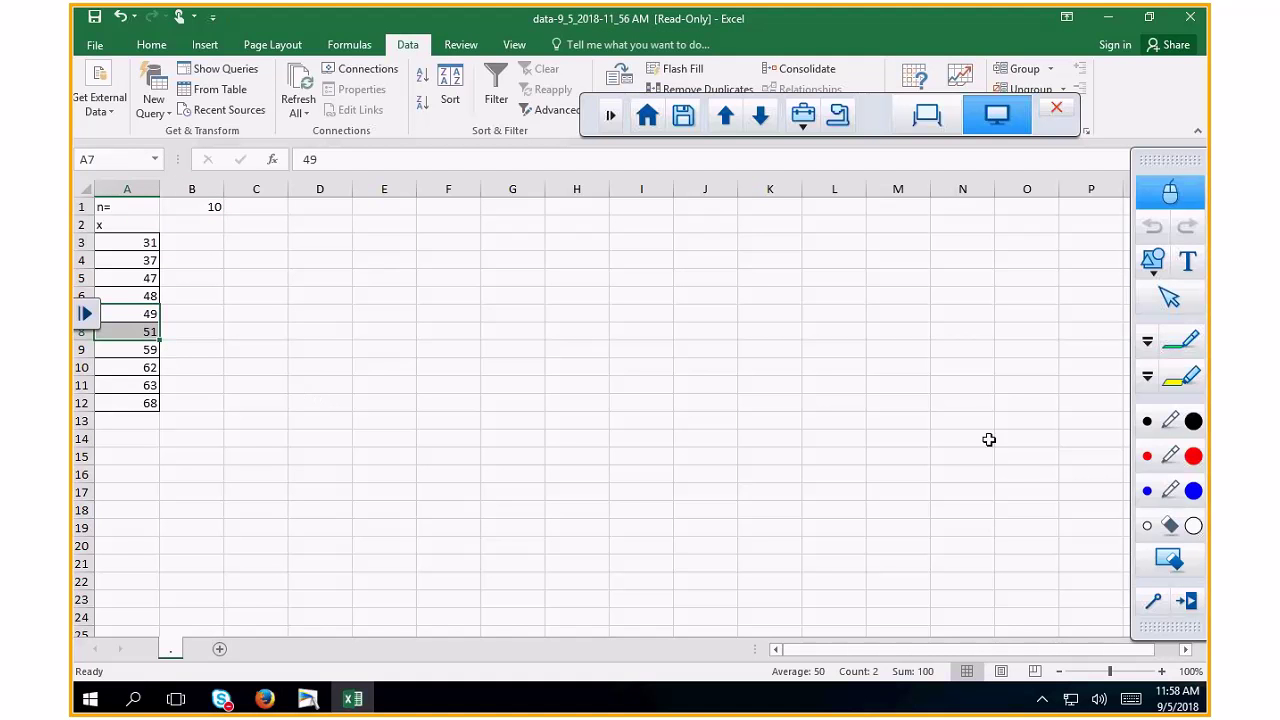
left_click(1147, 416)
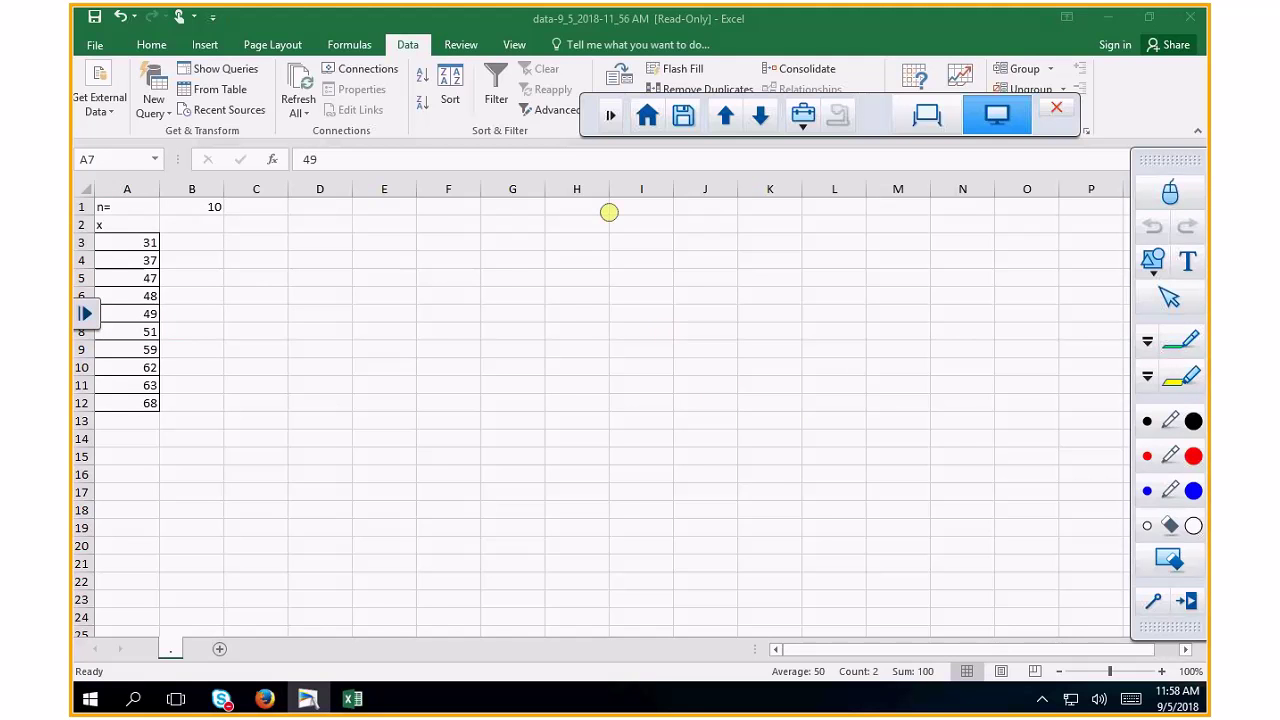
left_click(1190, 199)
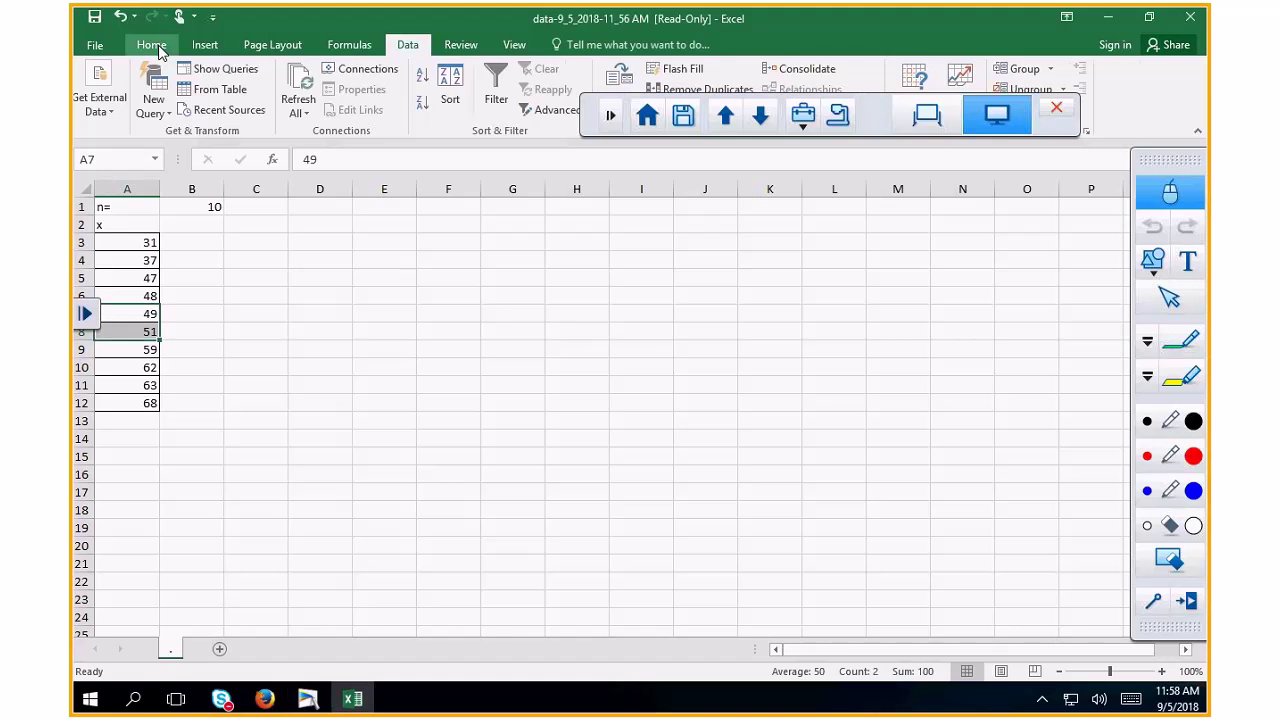
left_click(152, 45)
left_click(276, 103)
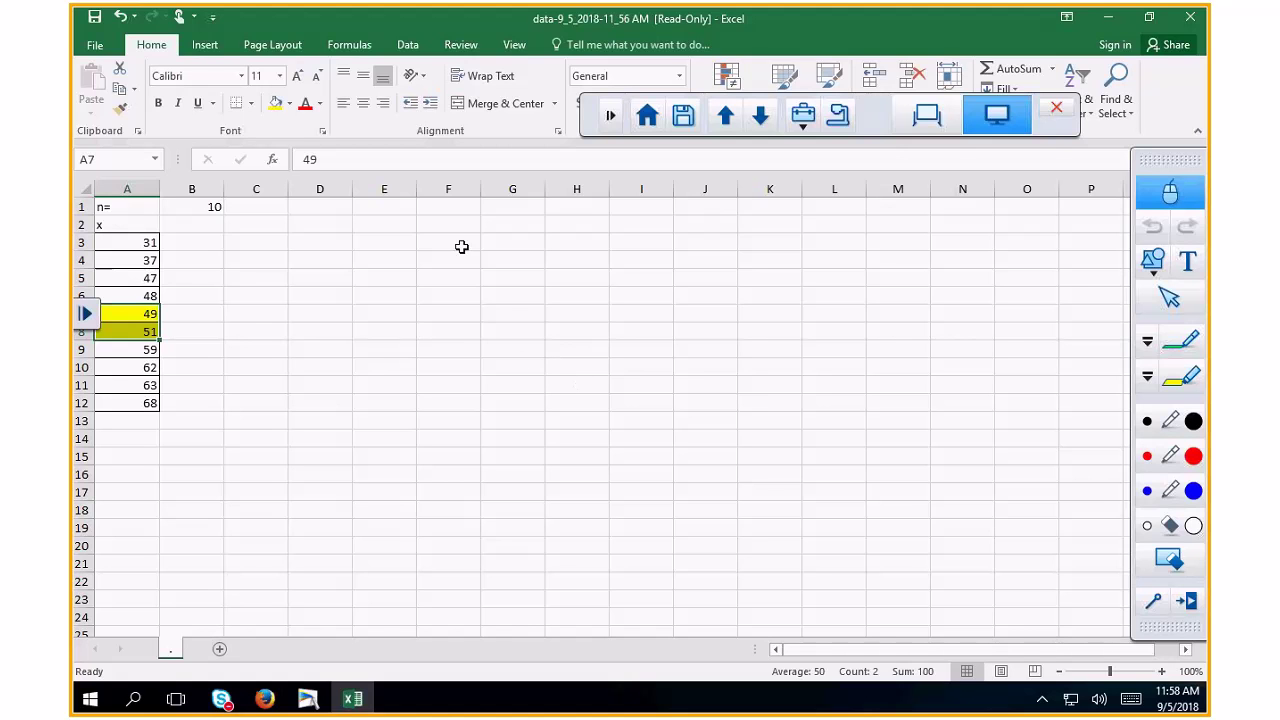
Step: Label row 3 with mean= in F3, xbar in E3 and ave in D3
left_click(461, 247)
type("mean=")
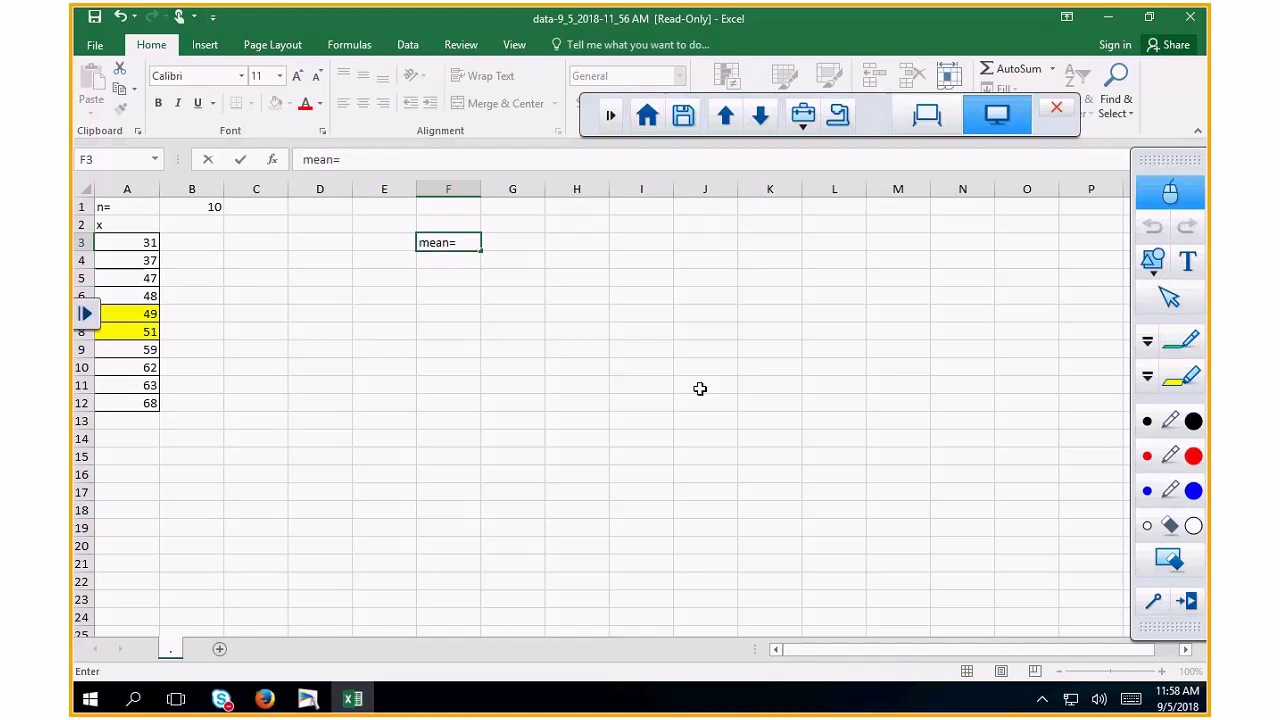
key("Left")
type("xbar")
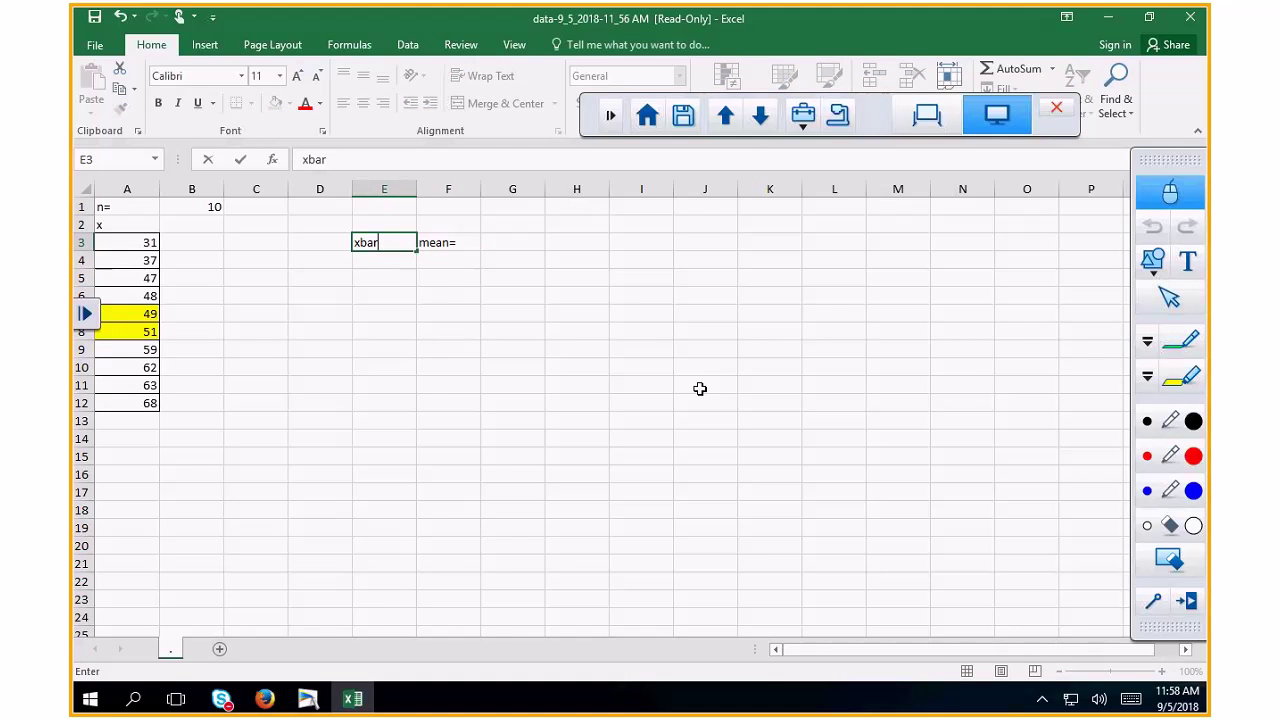
key("Left")
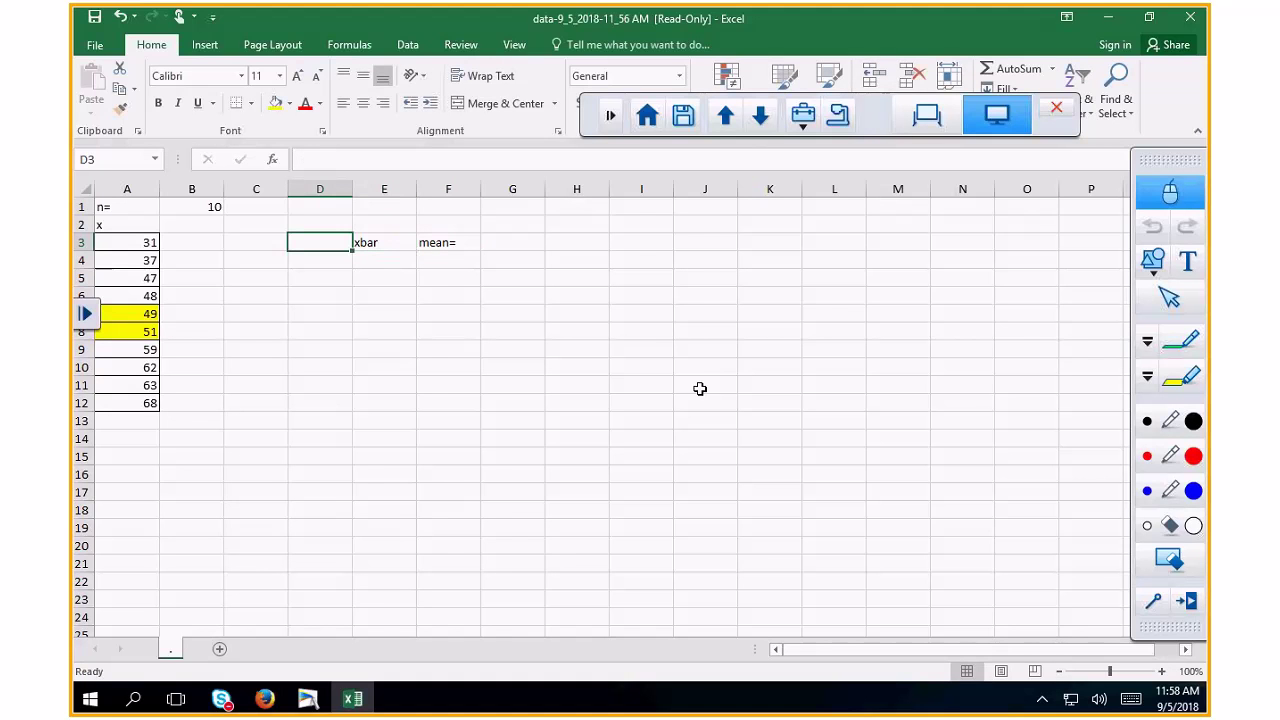
type("ave")
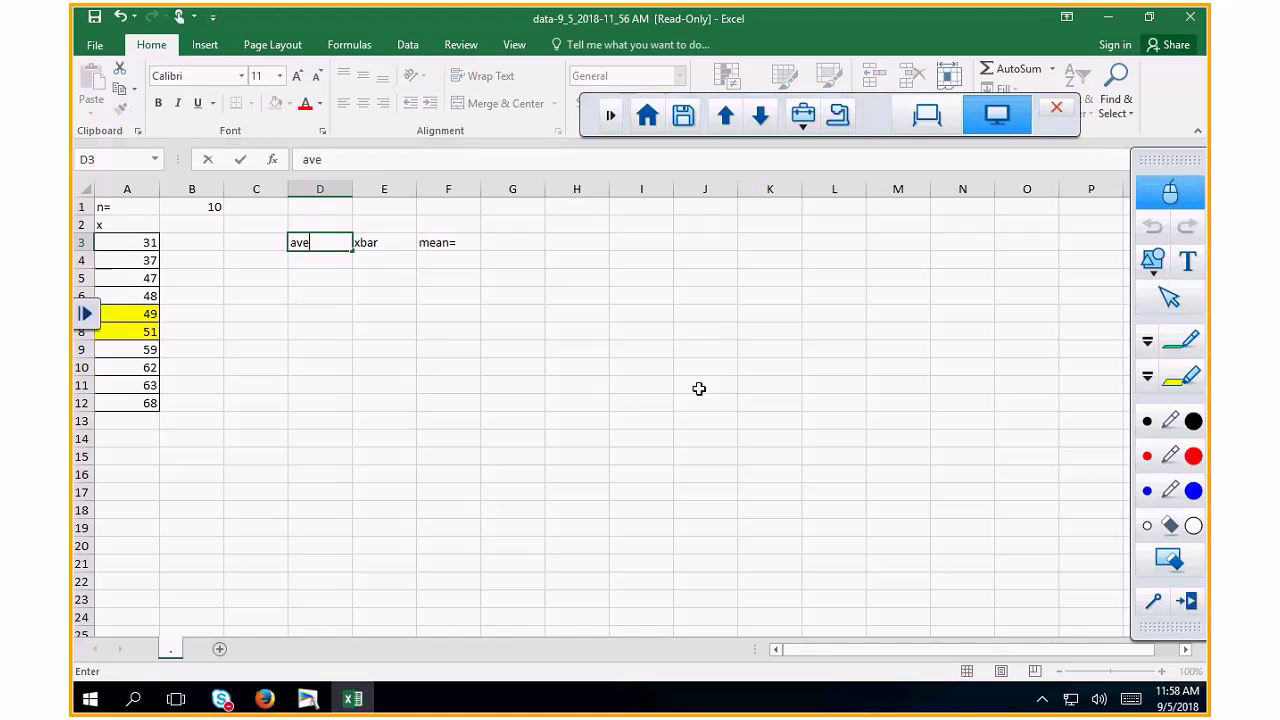
Step: Try to calculate the mean in G3 with the formula =(A3:A12)/B1
key("Right")
key("Right")
key("Right")
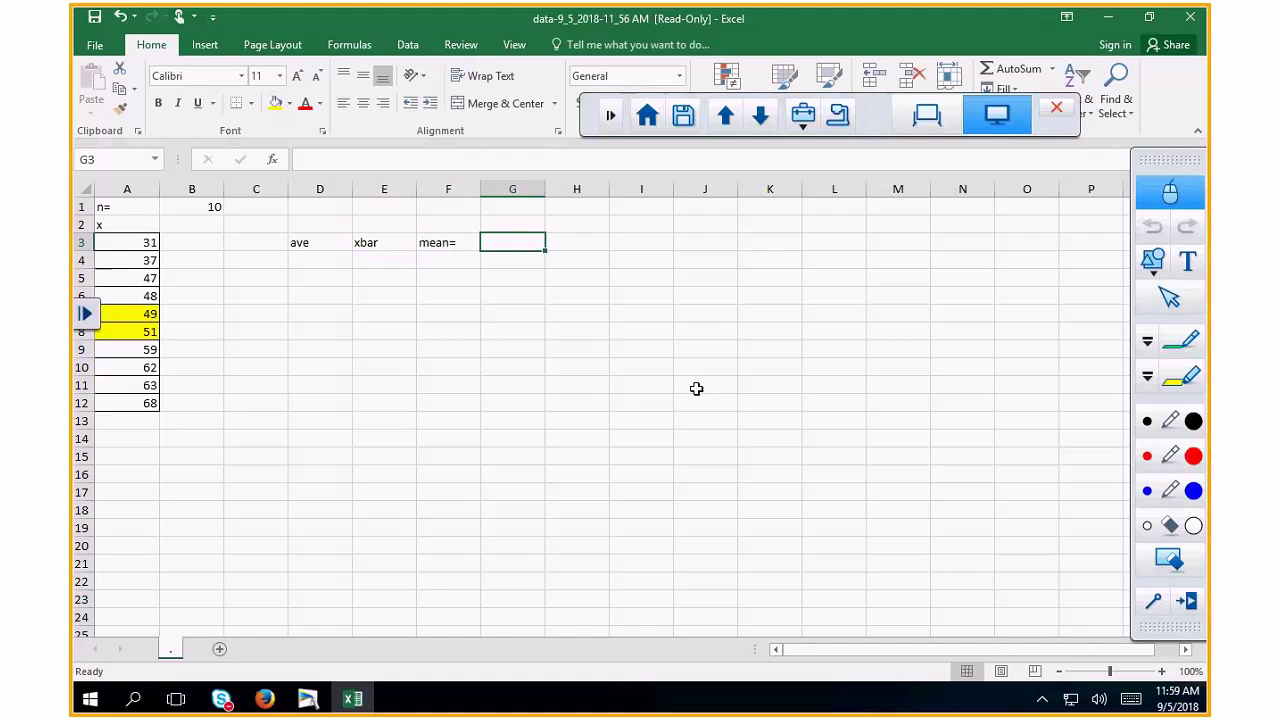
type("=")
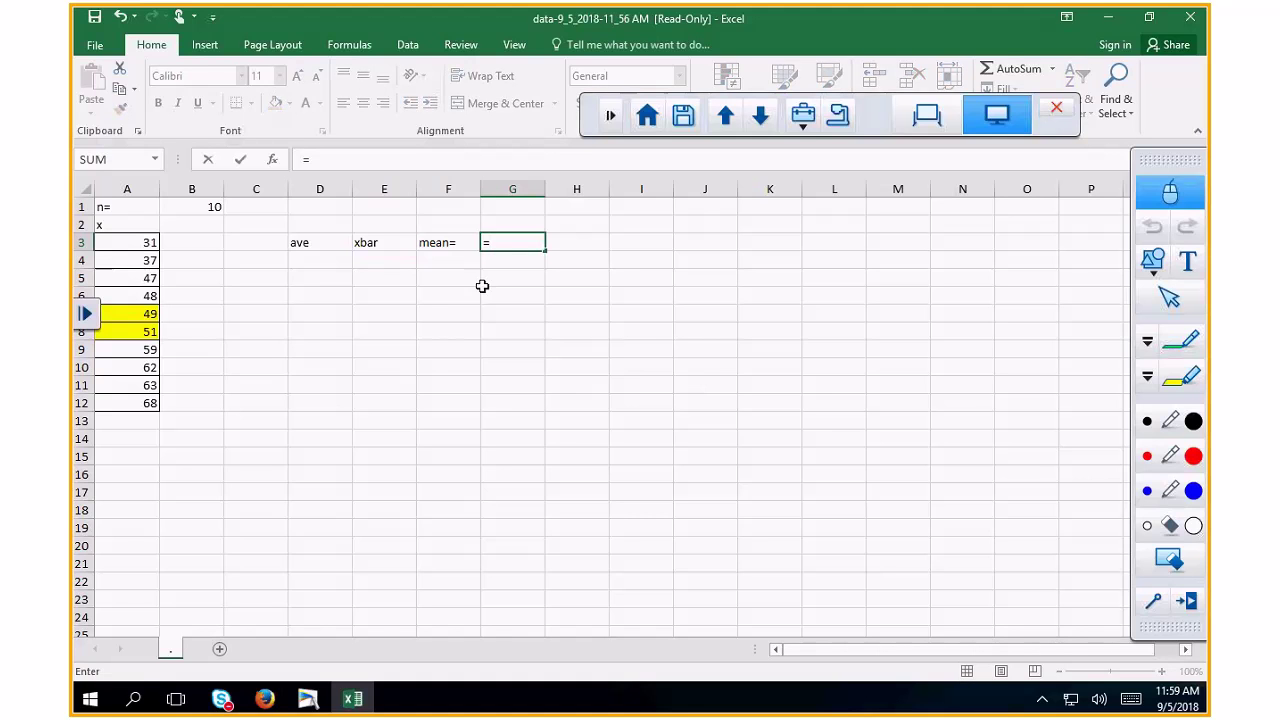
left_click_drag(160, 250, 148, 404)
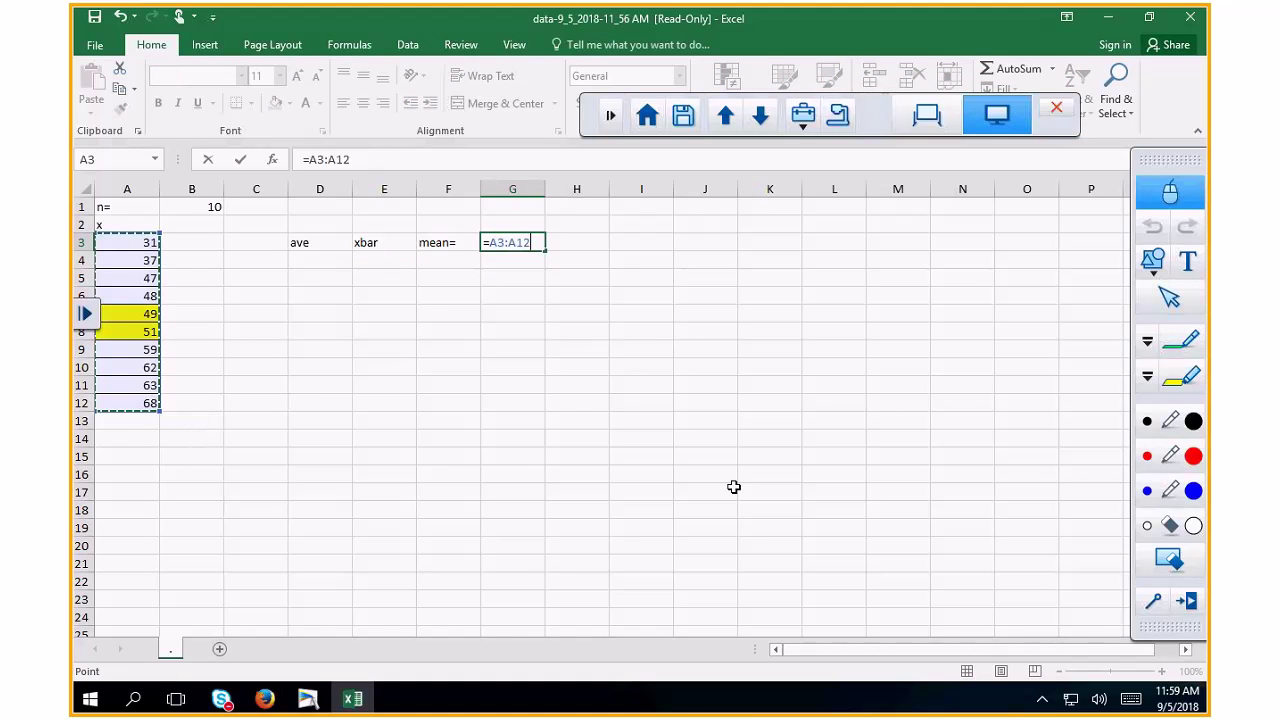
type(")")
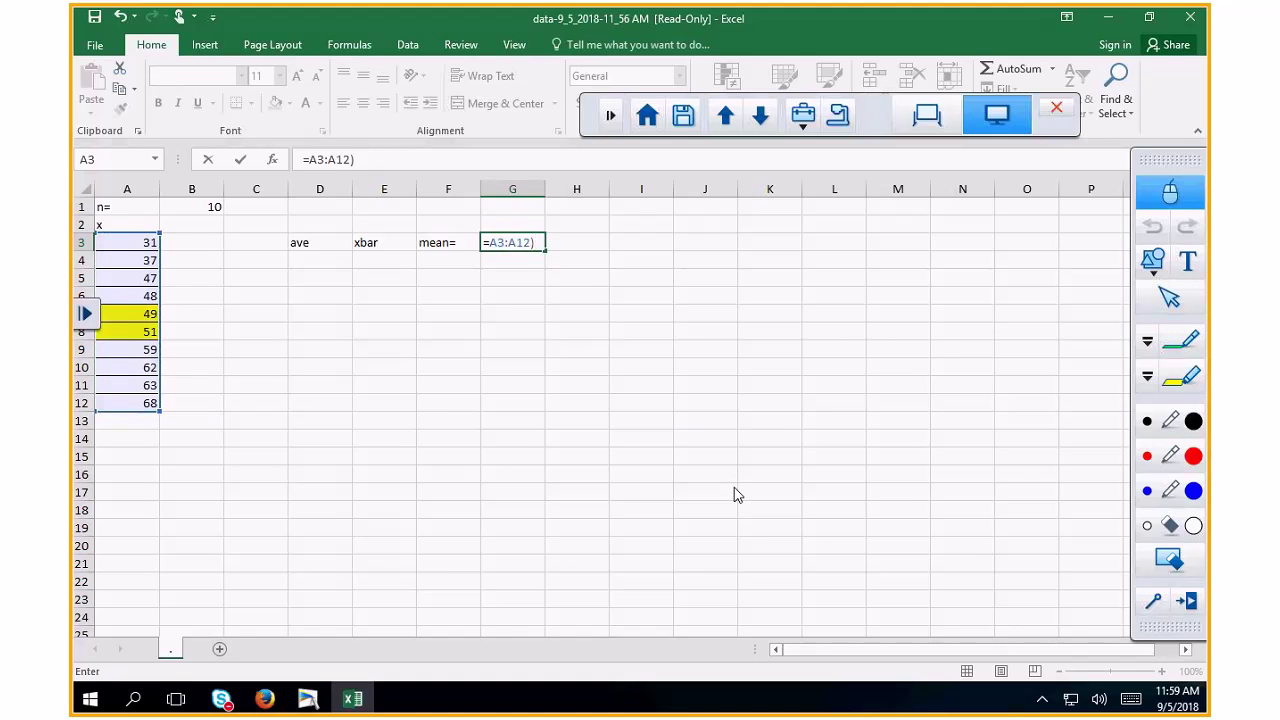
key("Return")
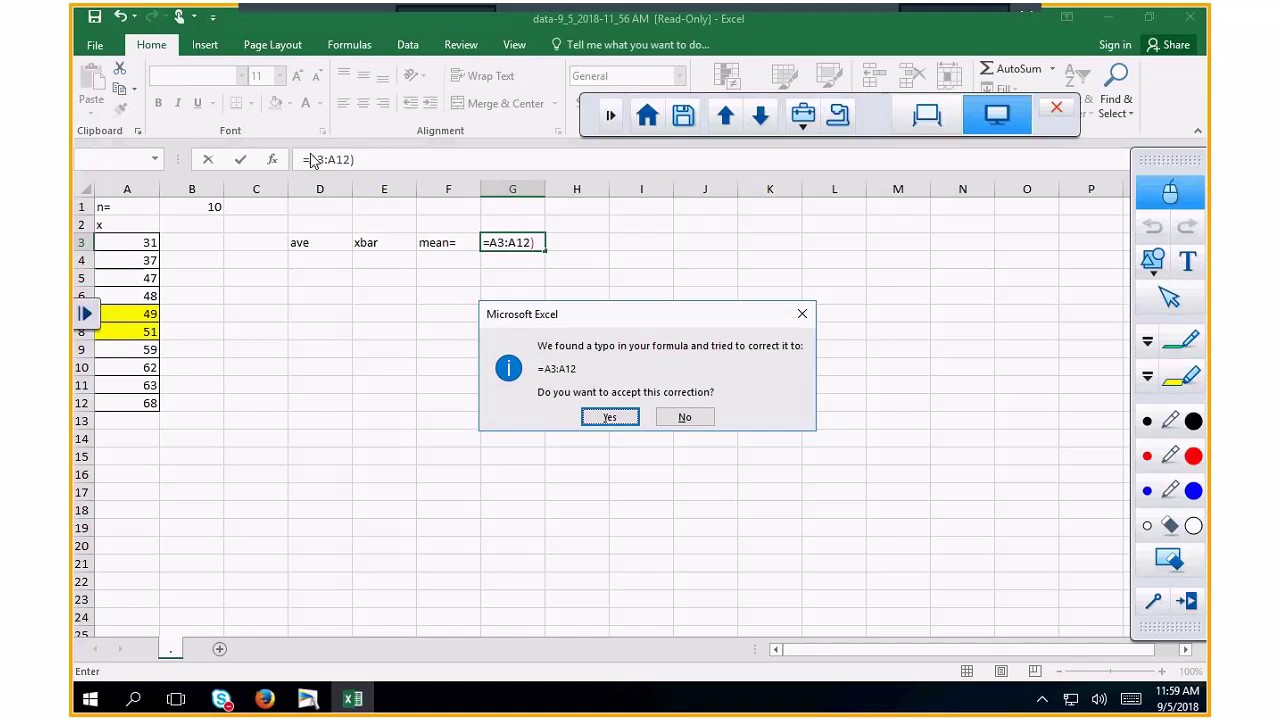
key("n")
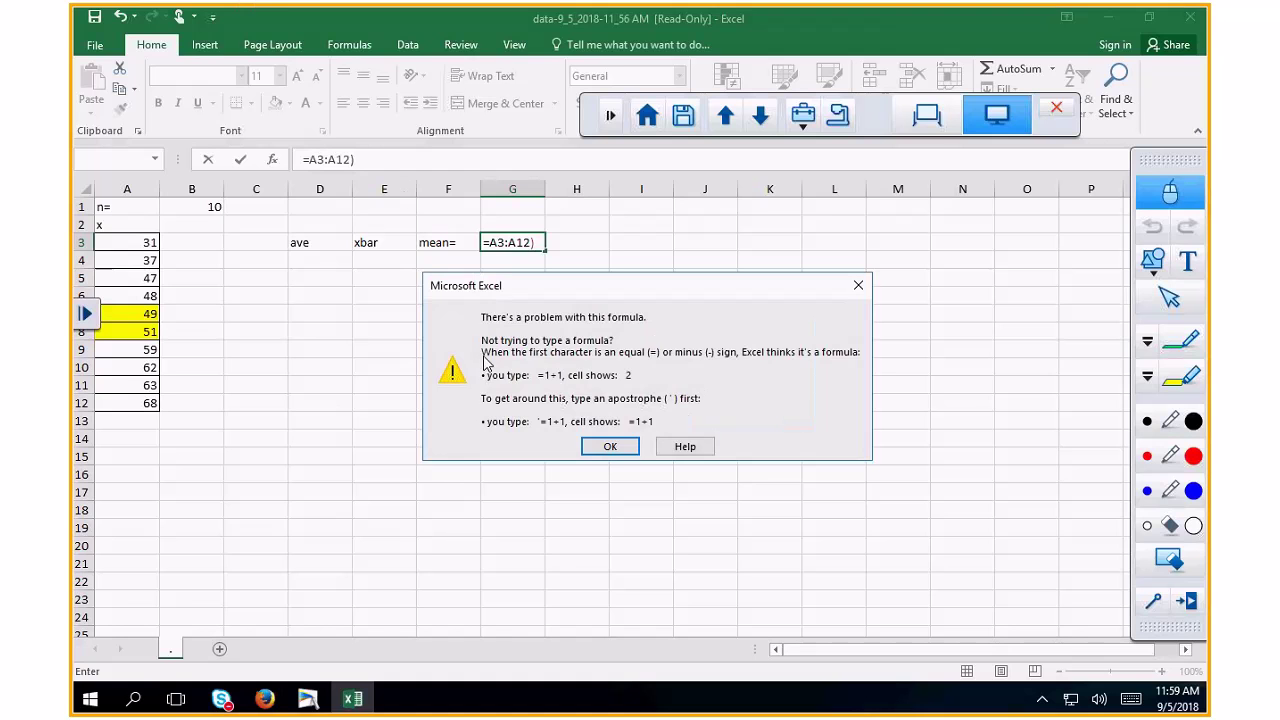
left_click(630, 447)
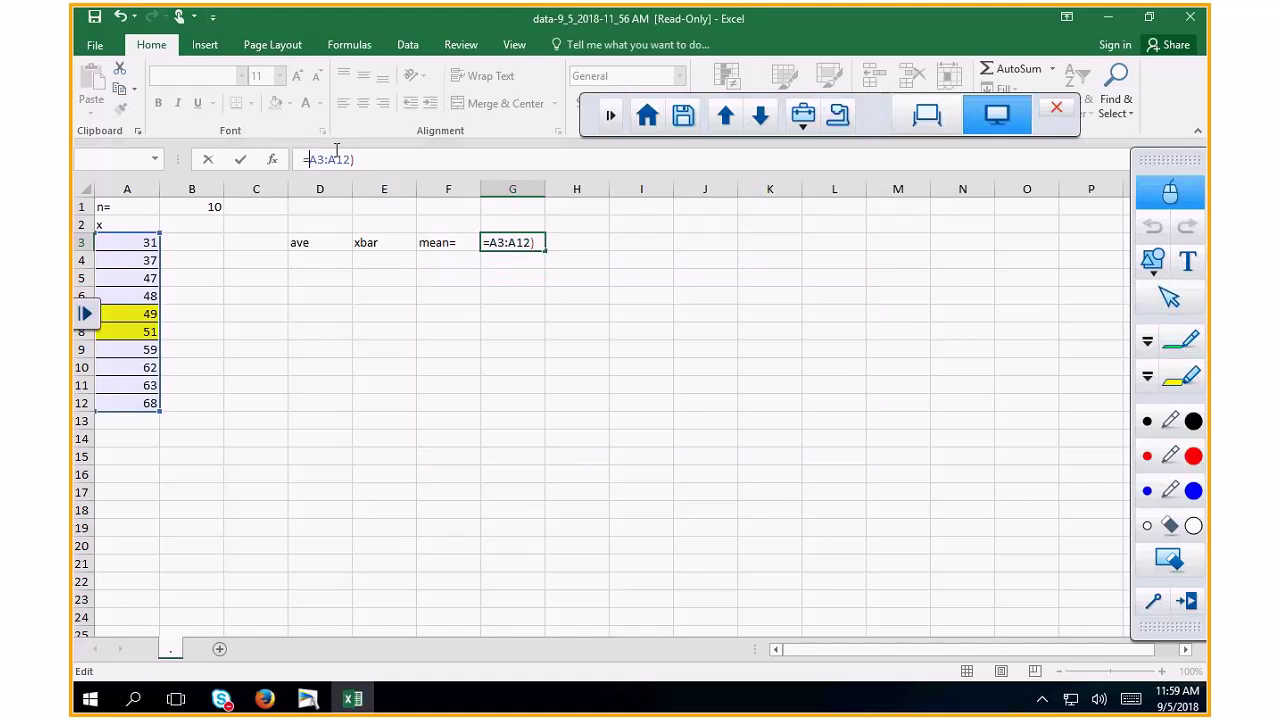
type("(")
key("End")
type("/")
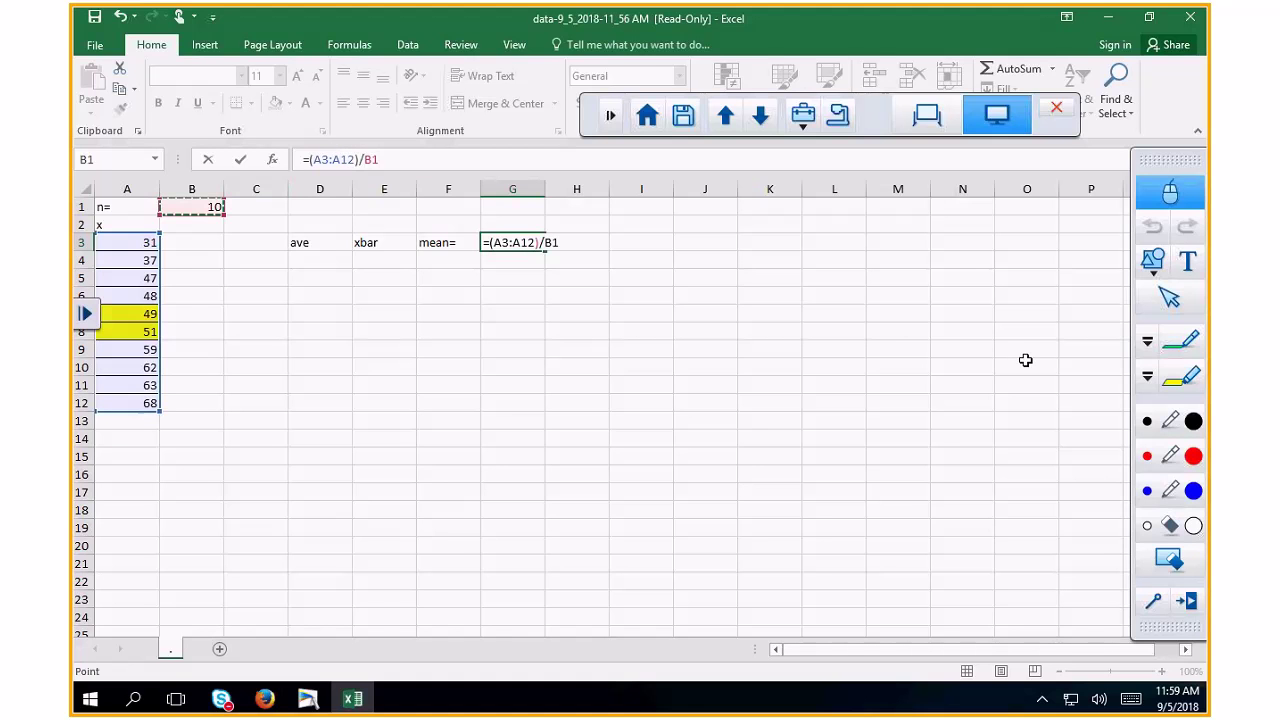
key("Return")
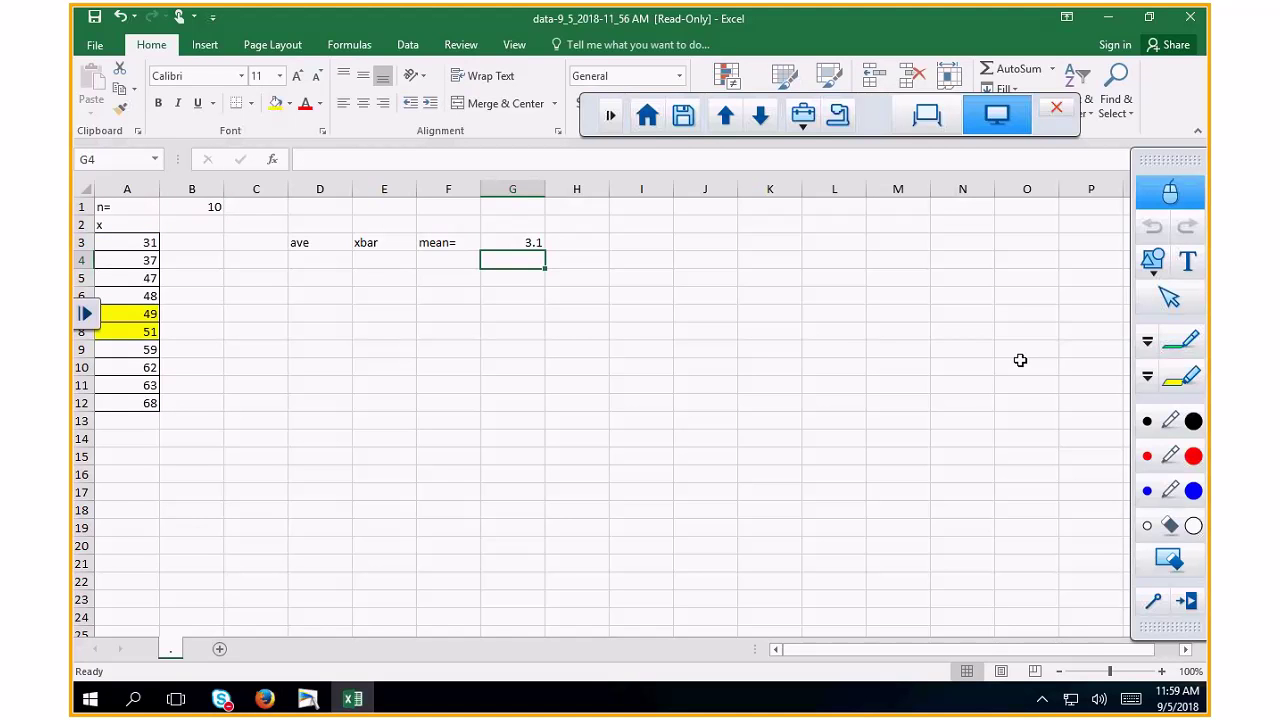
Step: Clear the mean formula from G3
left_click(523, 243)
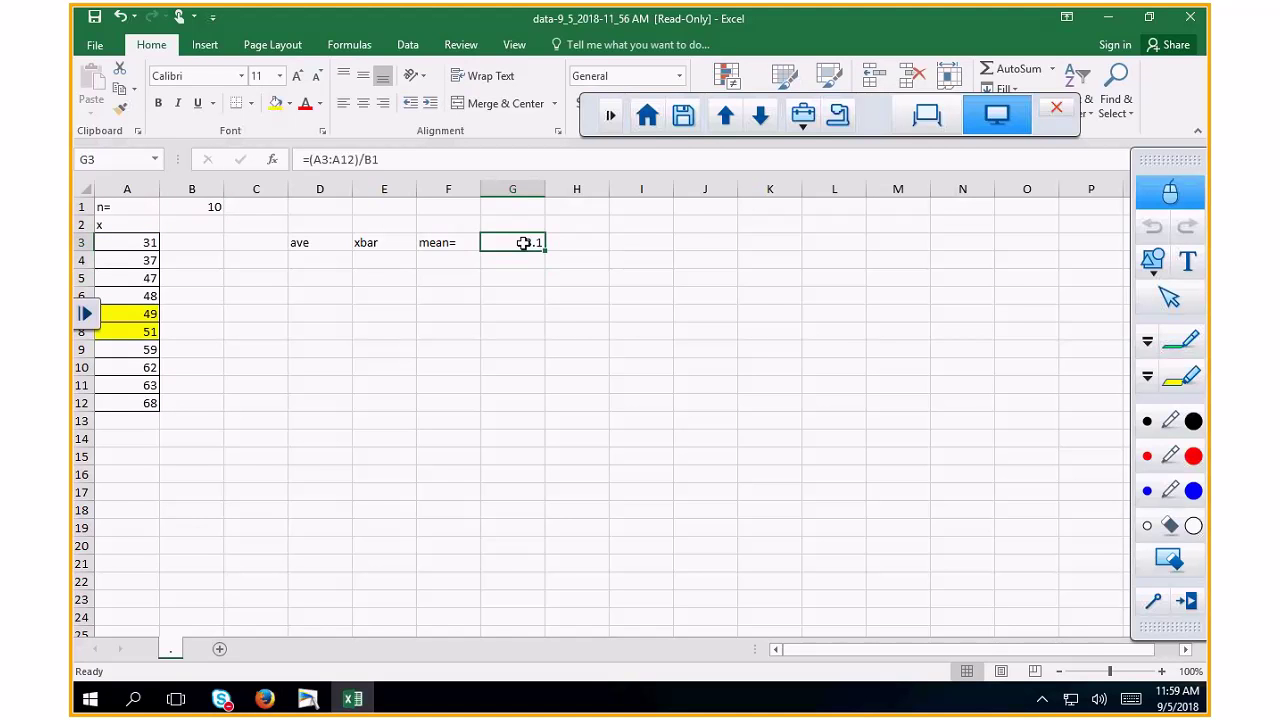
left_click(383, 160)
left_click_drag(383, 160, 302, 160)
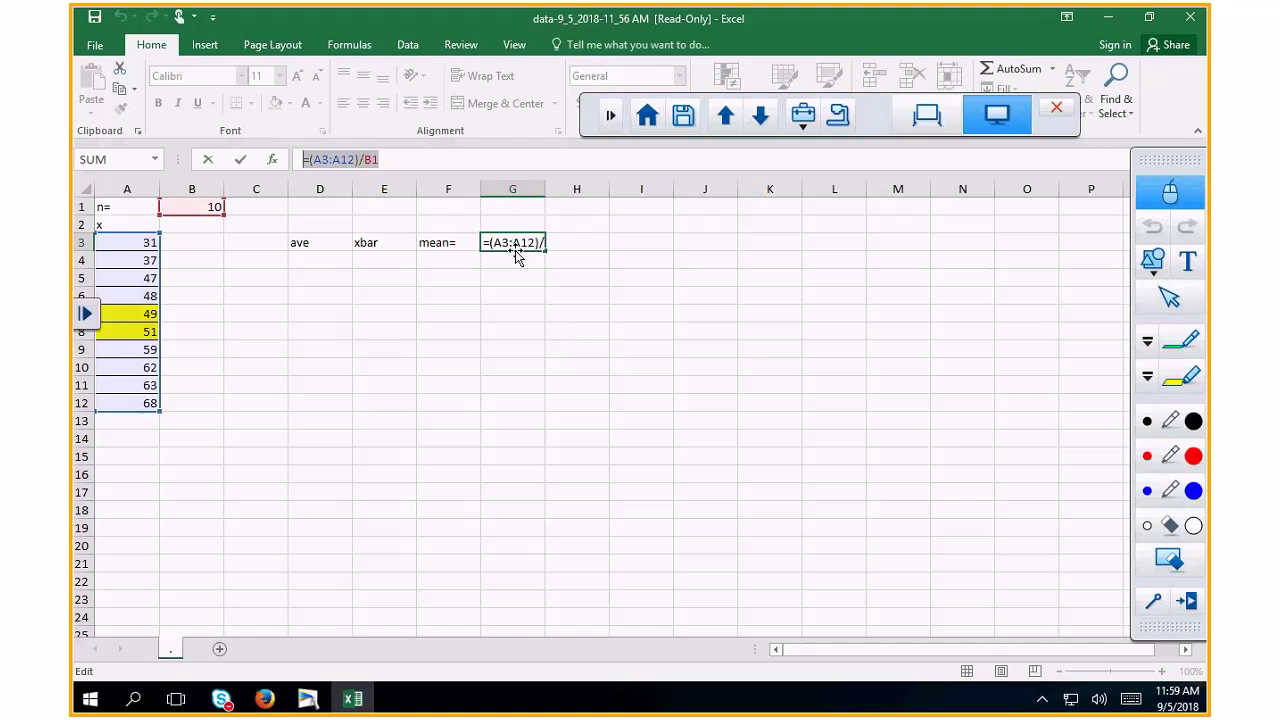
left_click(578, 243)
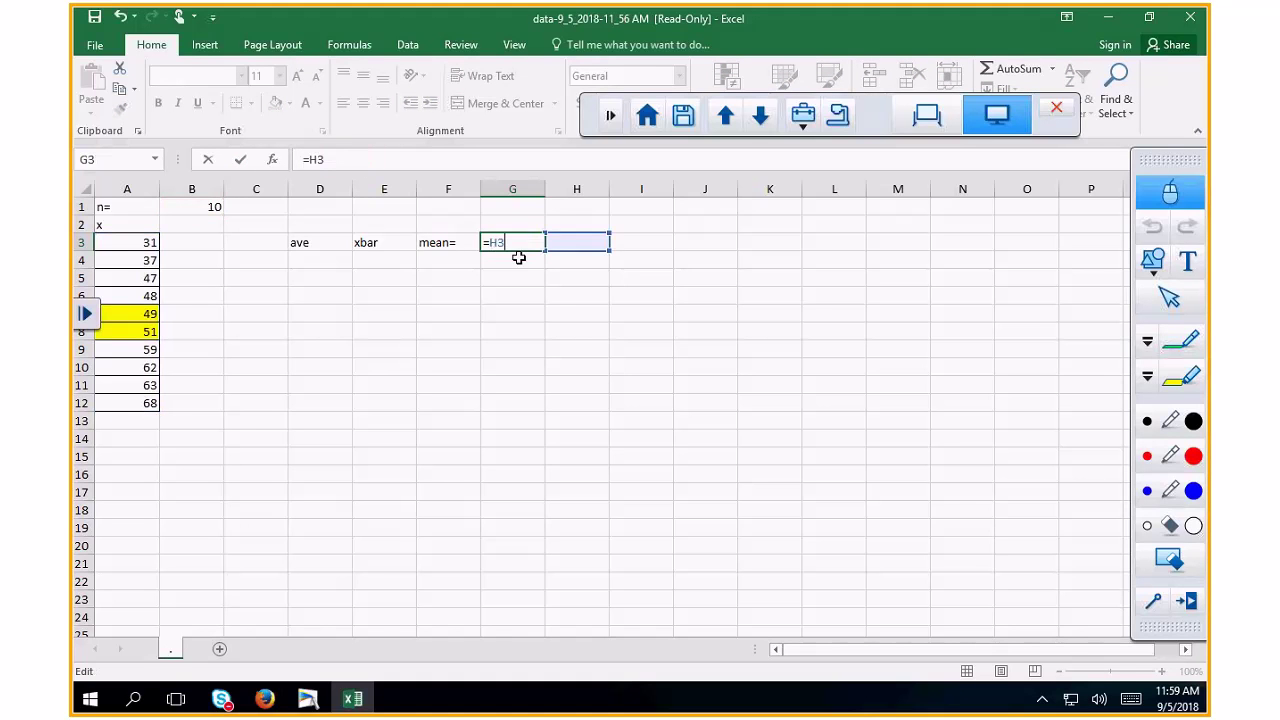
key("Return")
Step: Calculate the mean in G3 with the formula =SUM(A3:A12)/B1
left_click(514, 240)
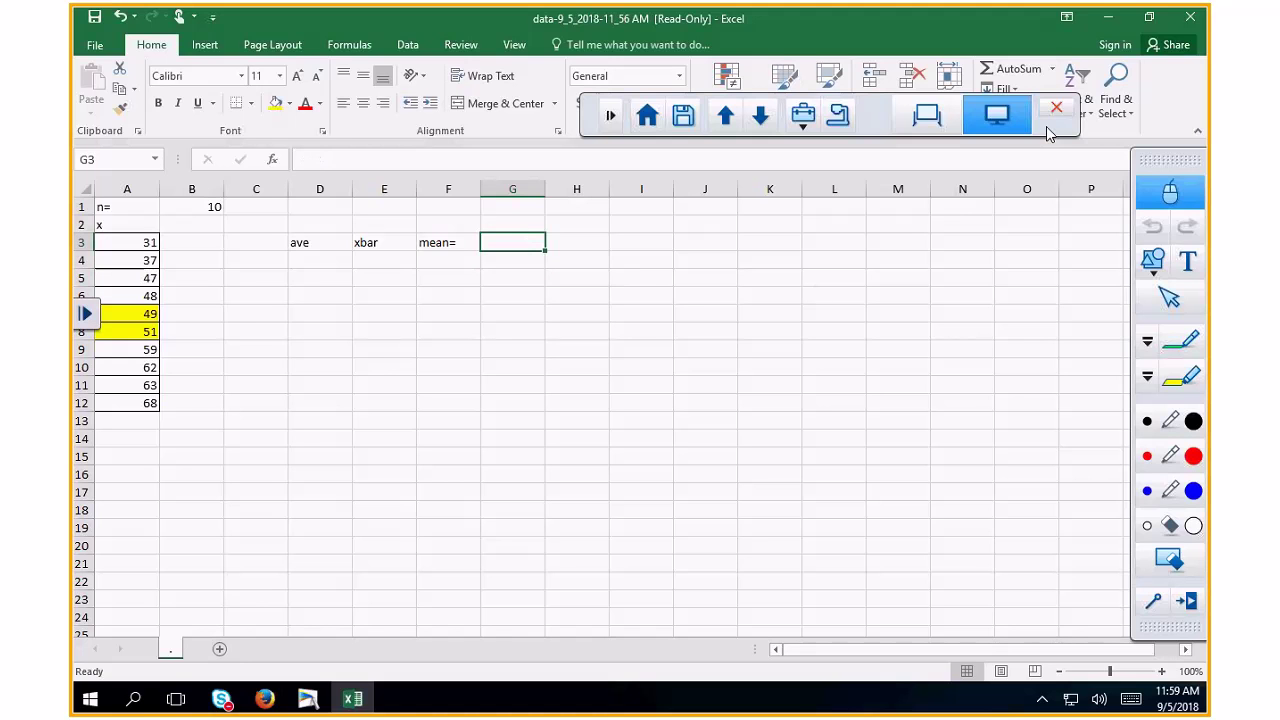
left_click(1012, 70)
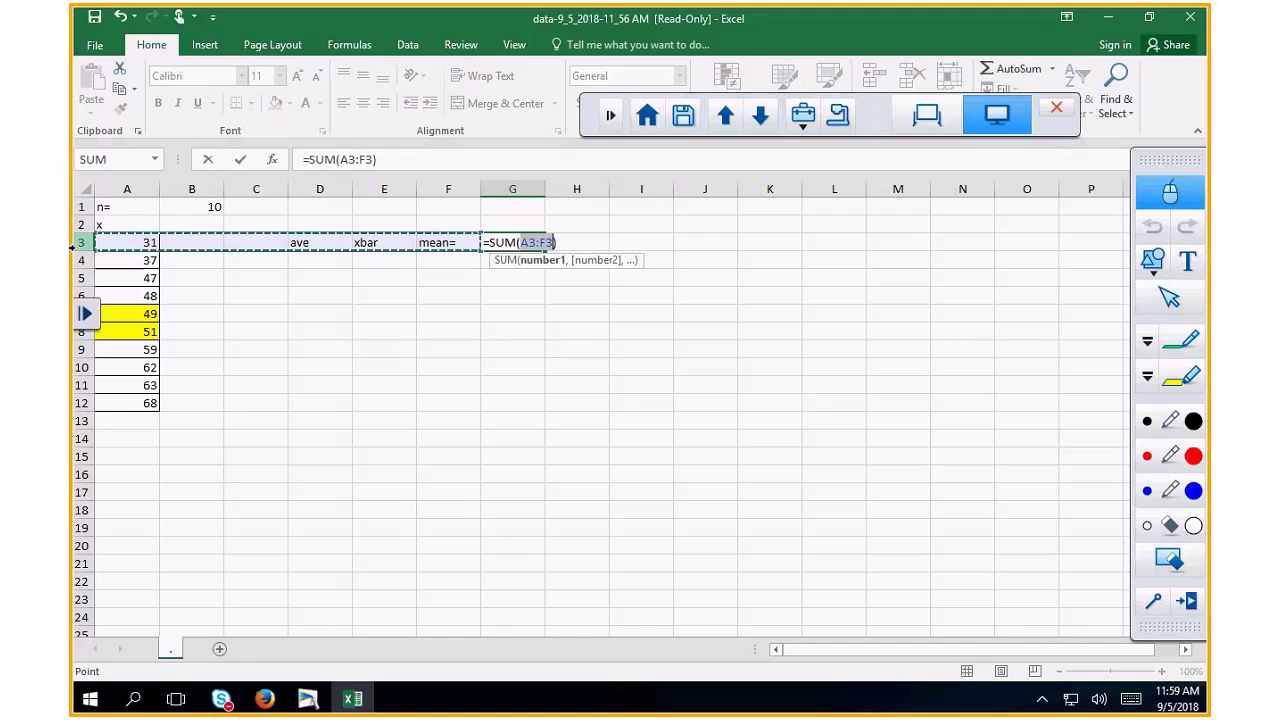
left_click_drag(127, 243, 114, 403)
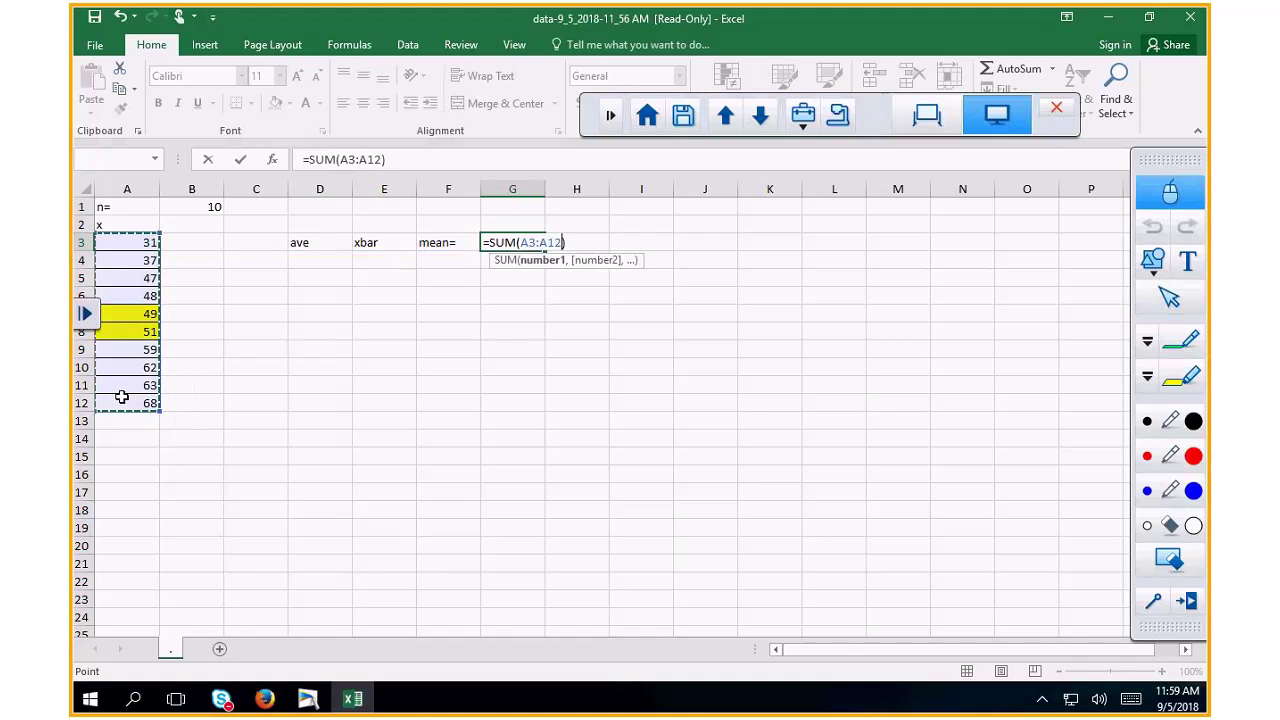
left_click(566, 243)
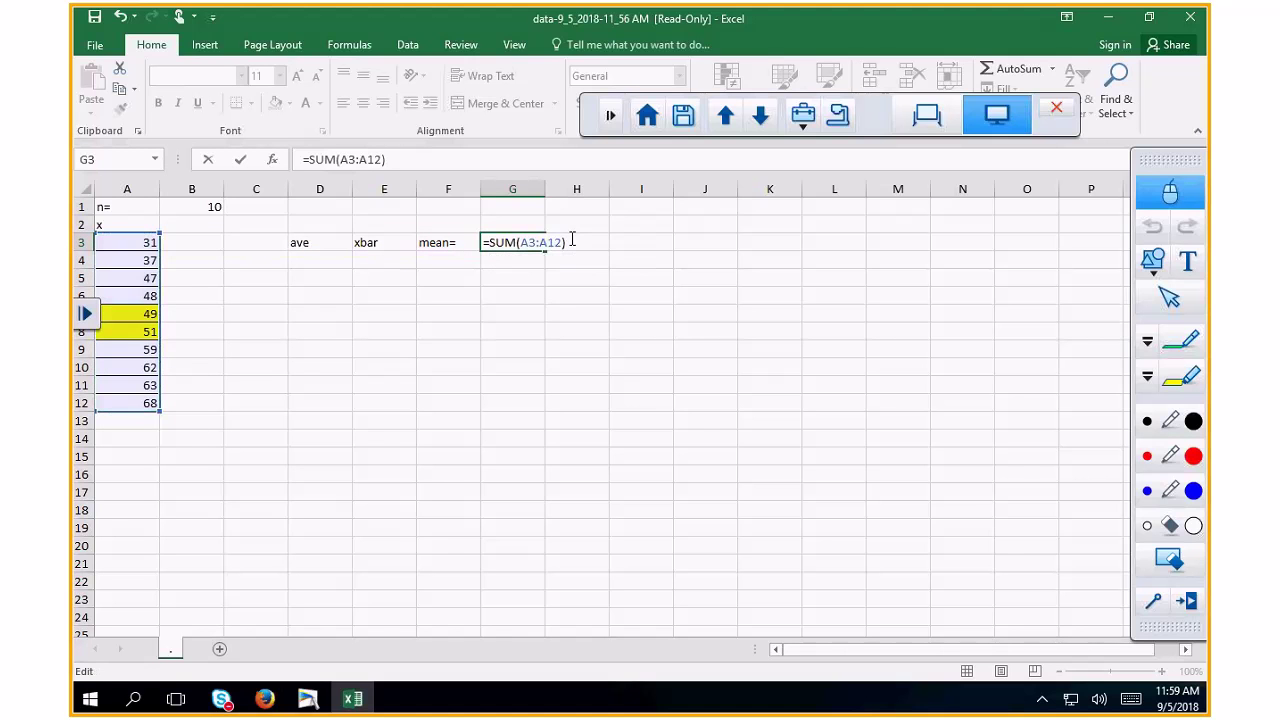
type("/")
left_click(194, 208)
key("Return")
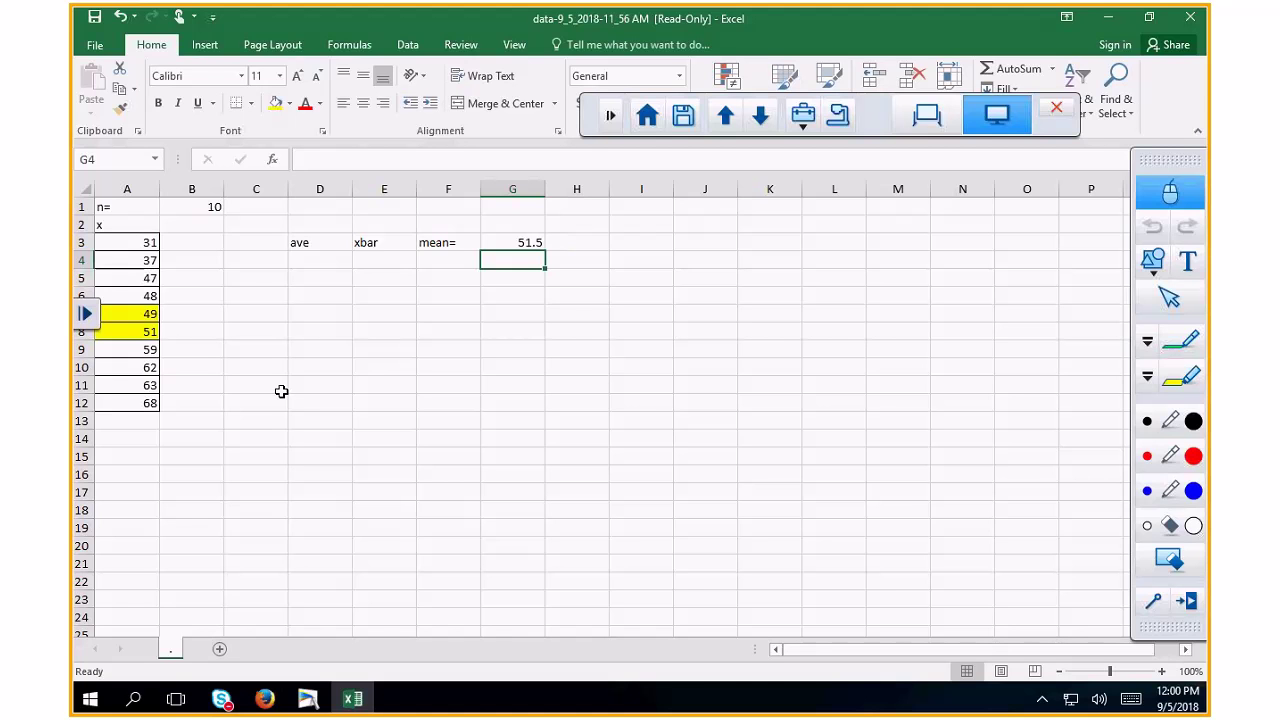
Step: Enter the label median= in F4, directly below the mean label
key("Left")
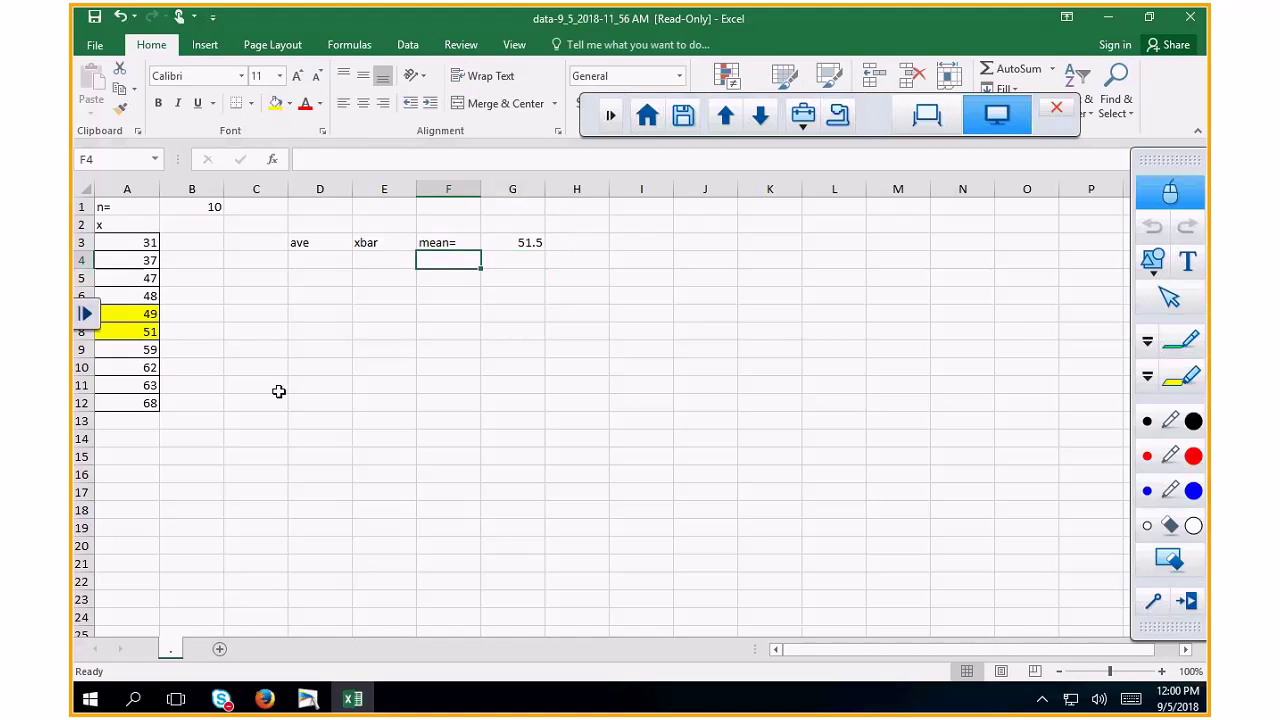
type("mediabn")
key("BackSpace")
key("BackSpace")
type("n")
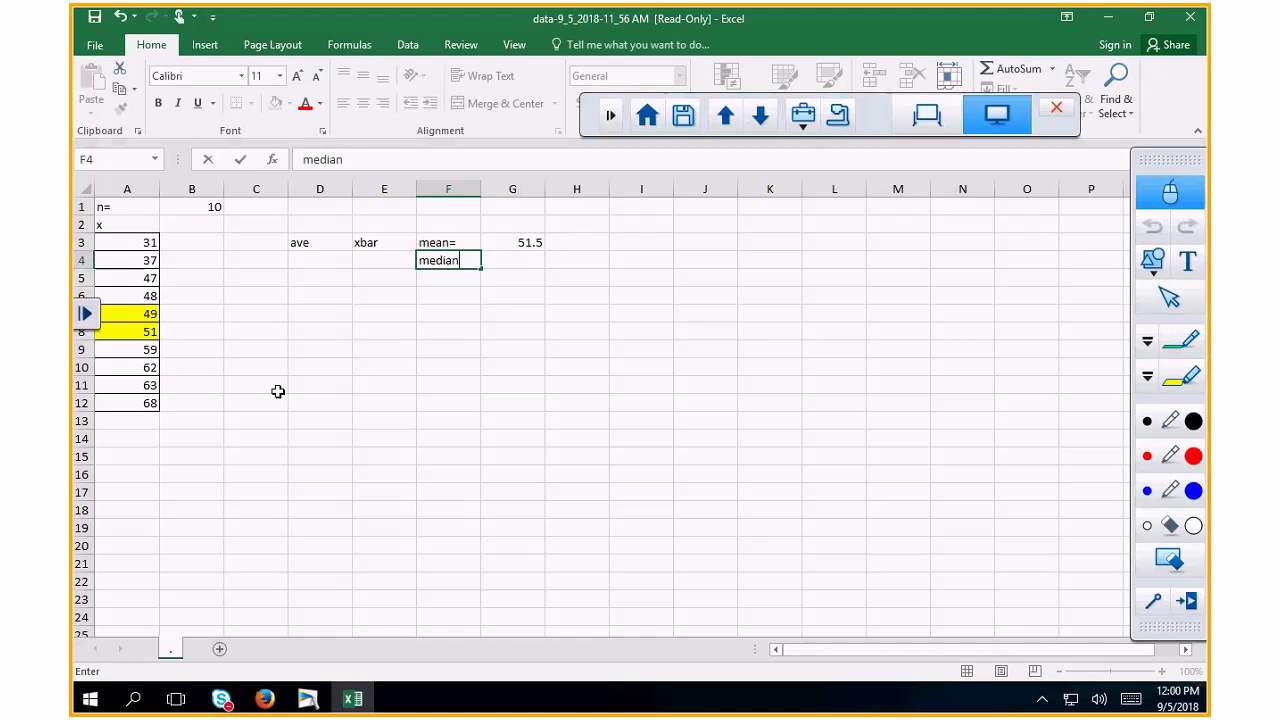
type("=")
key("Tab")
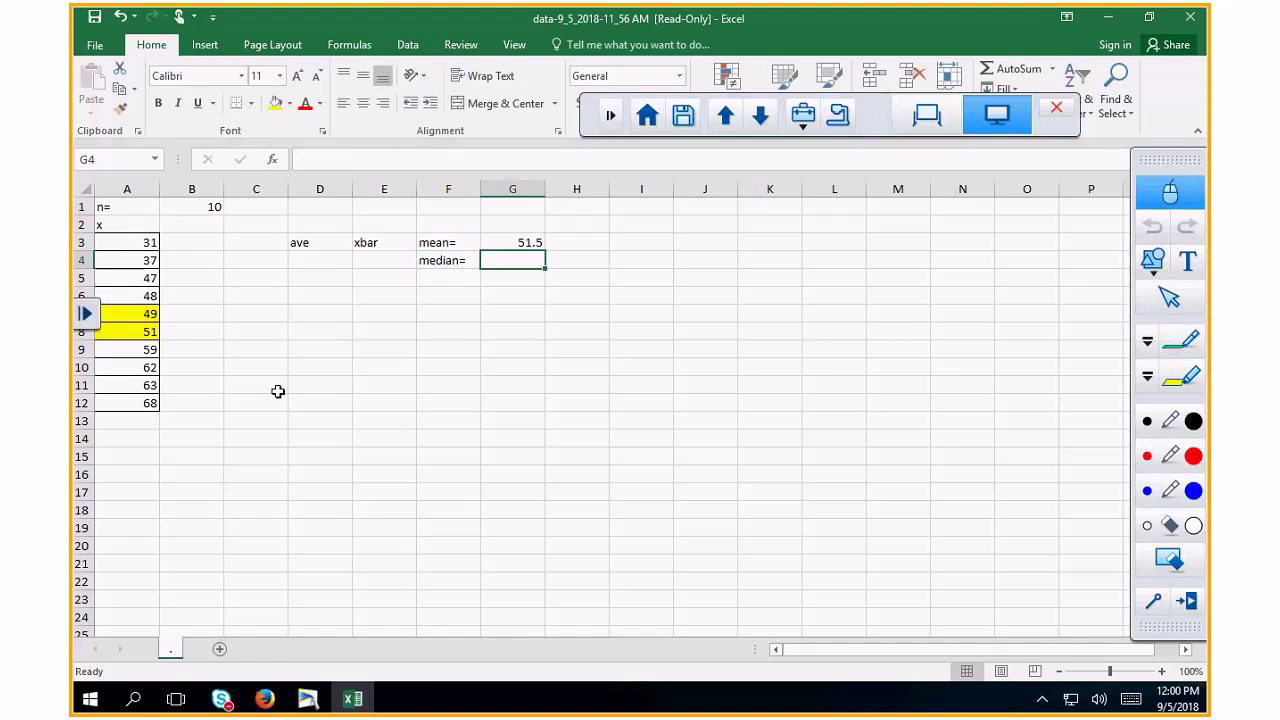
type("=")
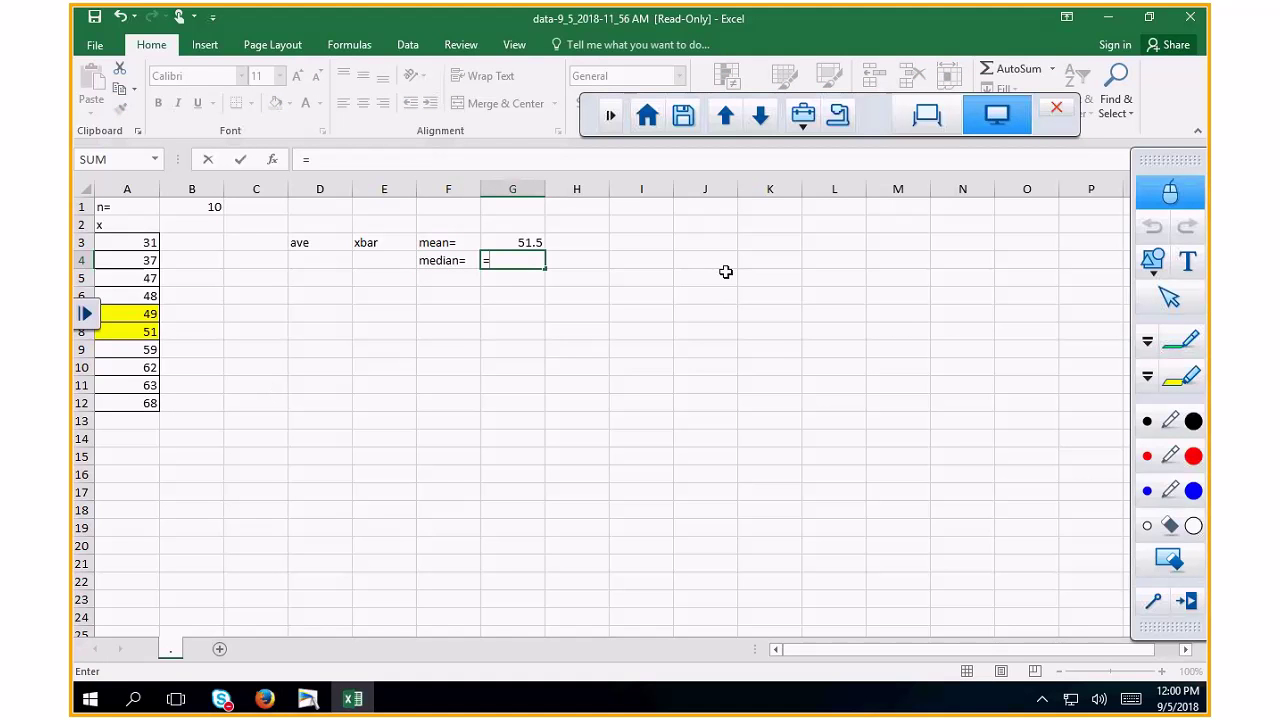
left_click(1012, 68)
left_click_drag(118, 318, 120, 332)
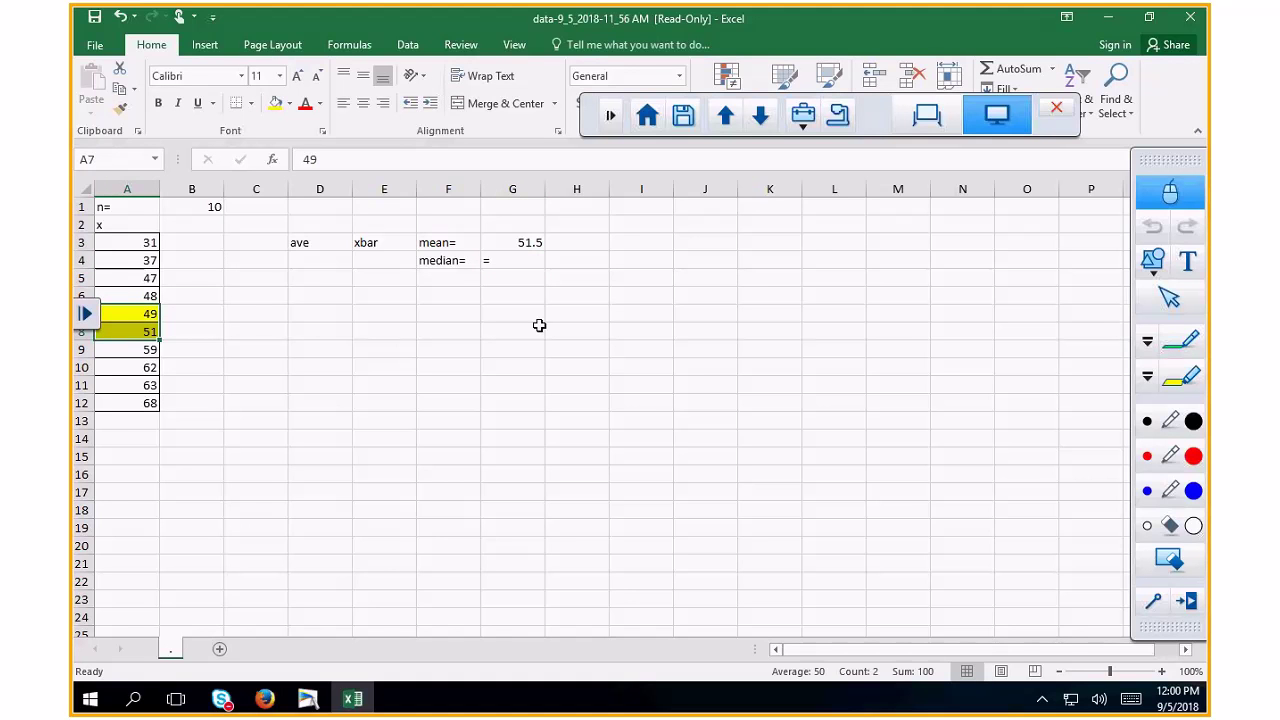
left_click(535, 262)
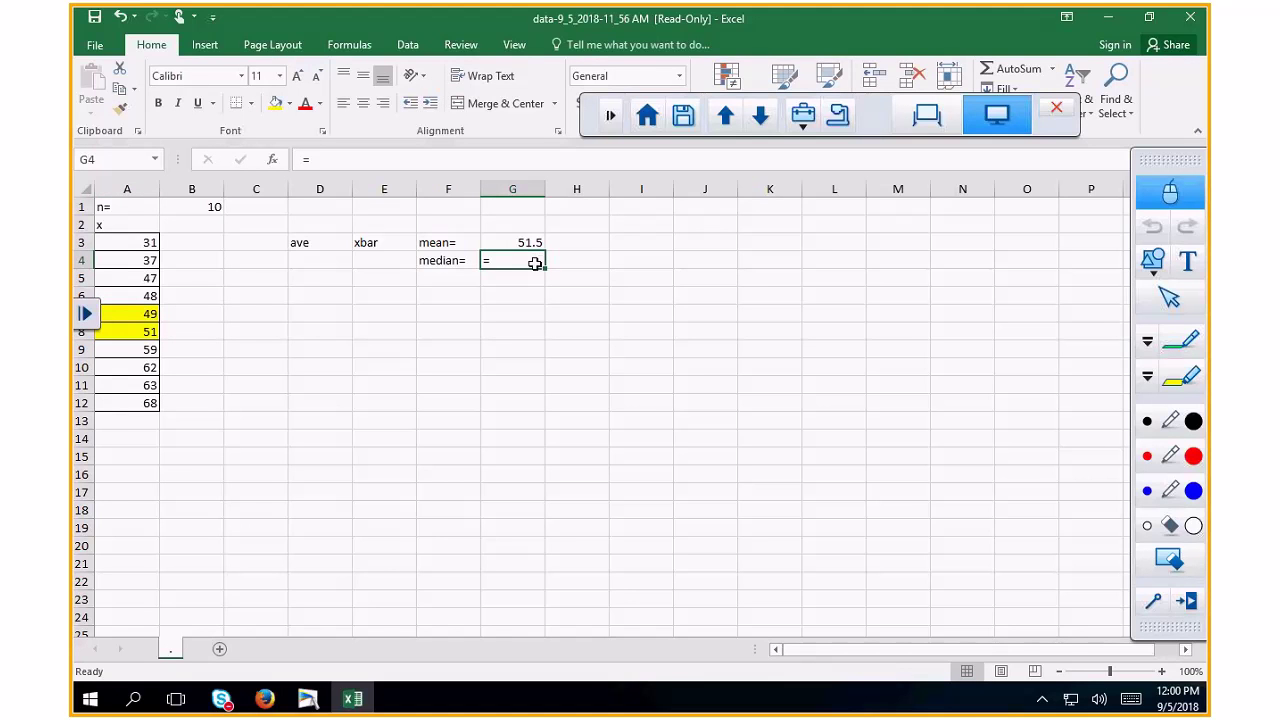
key("BackSpace")
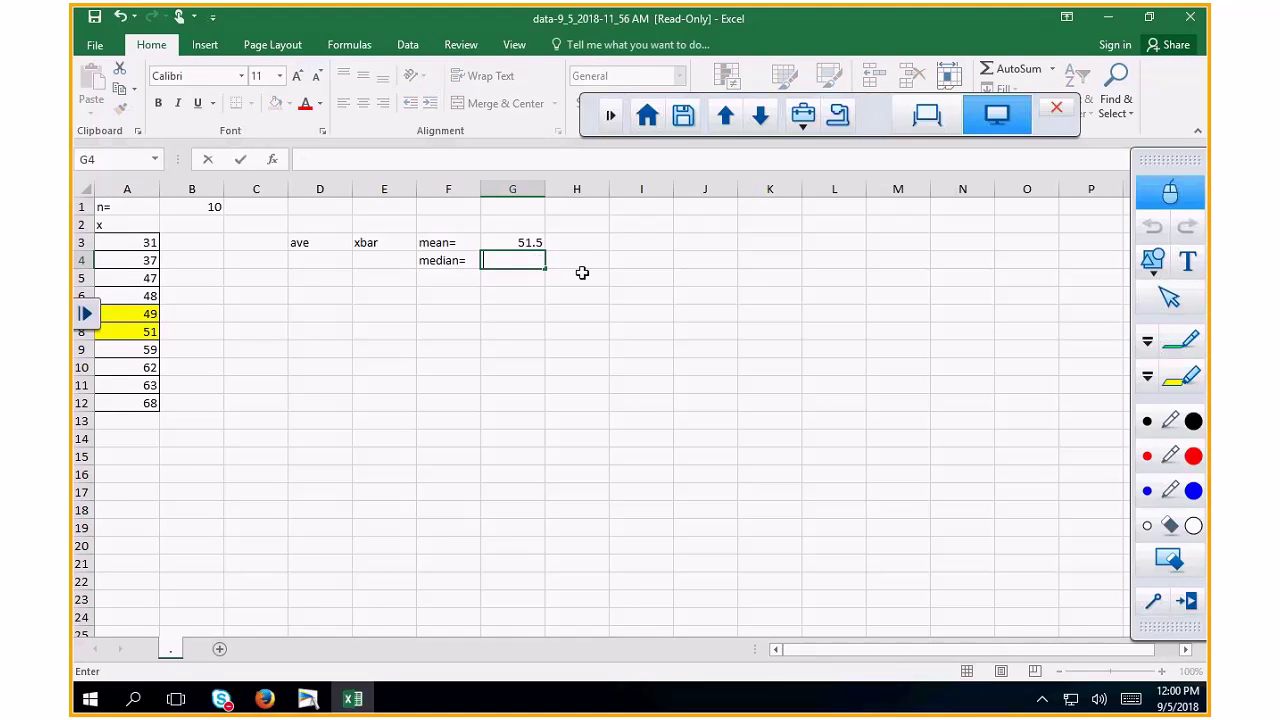
Step: Calculate the median in G4 by averaging the two yellow middle values with =SUM(A7:A8)/2
left_click(995, 72)
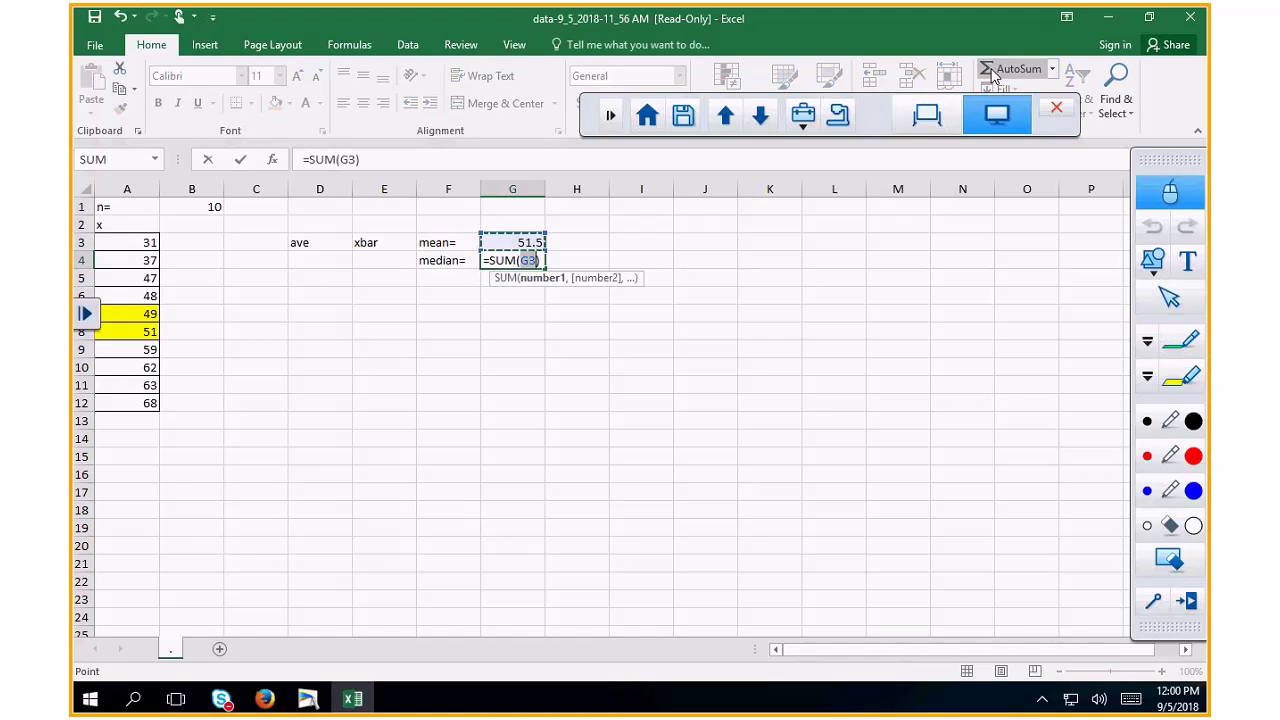
left_click_drag(128, 314, 128, 331)
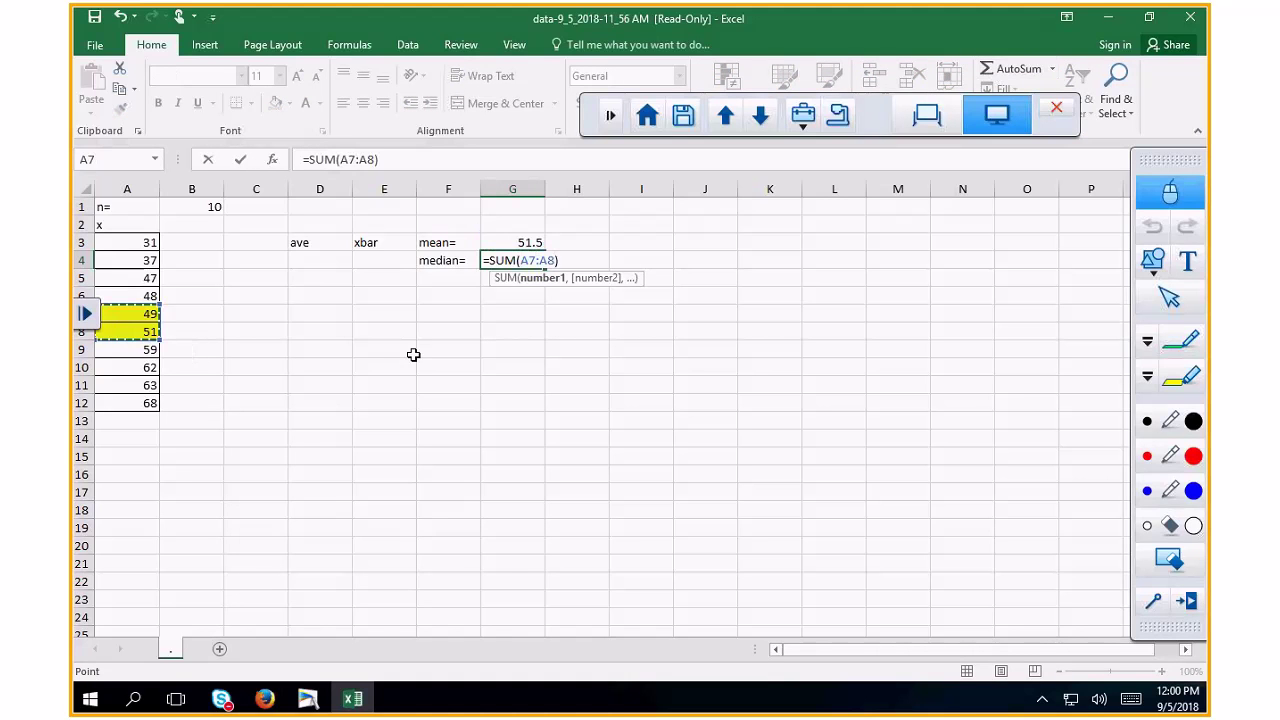
left_click(396, 159)
type("/2")
key("Return")
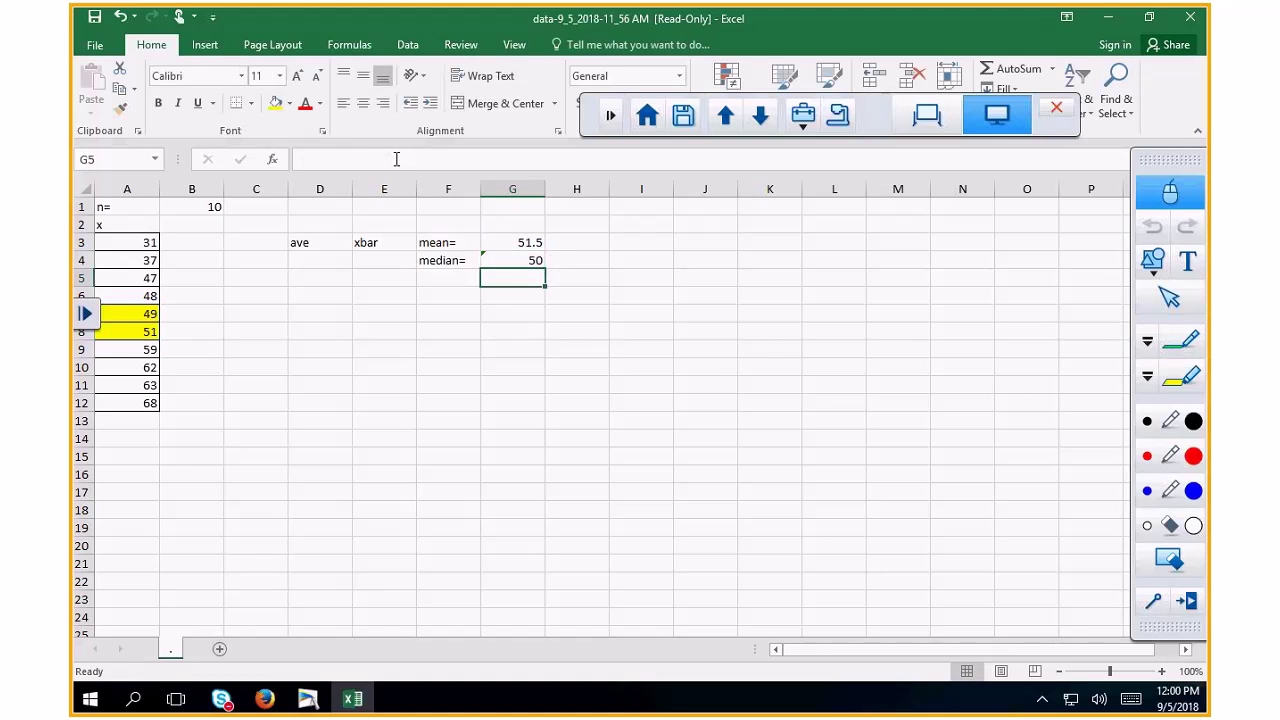
Step: Record the mode by entering the label mode= in F5 and none in G5
left_click(463, 280)
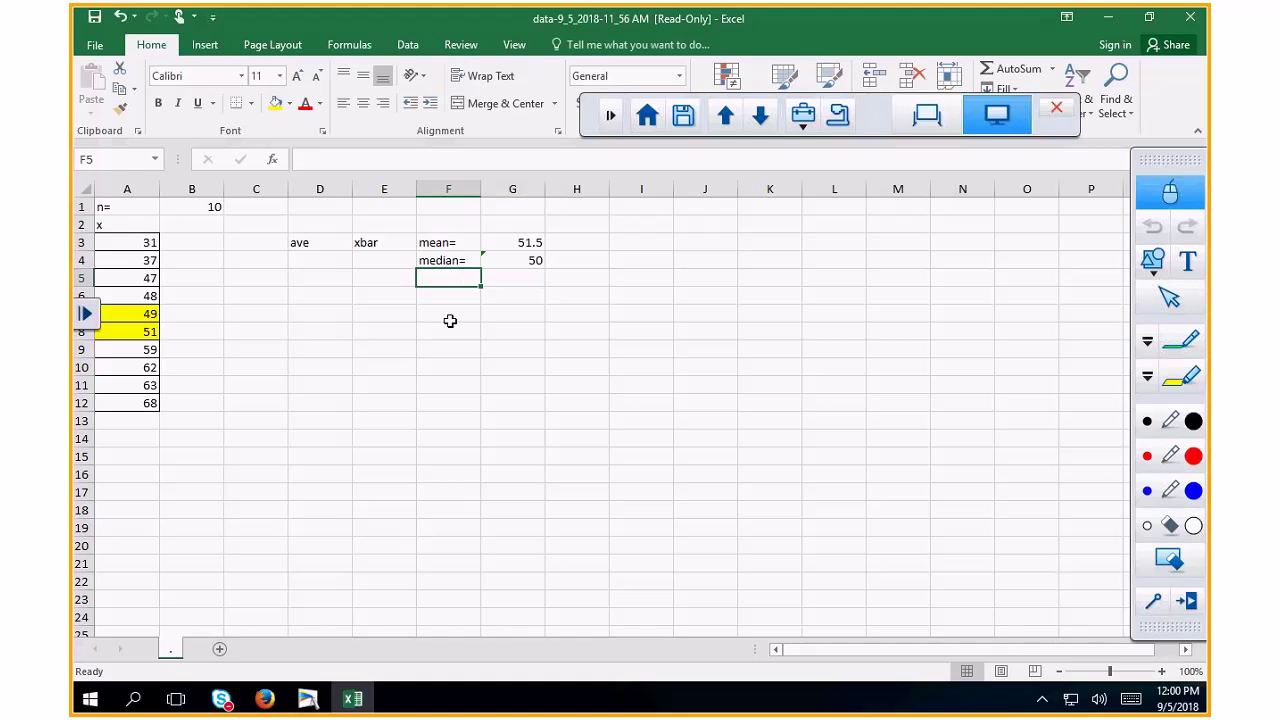
type("mode")
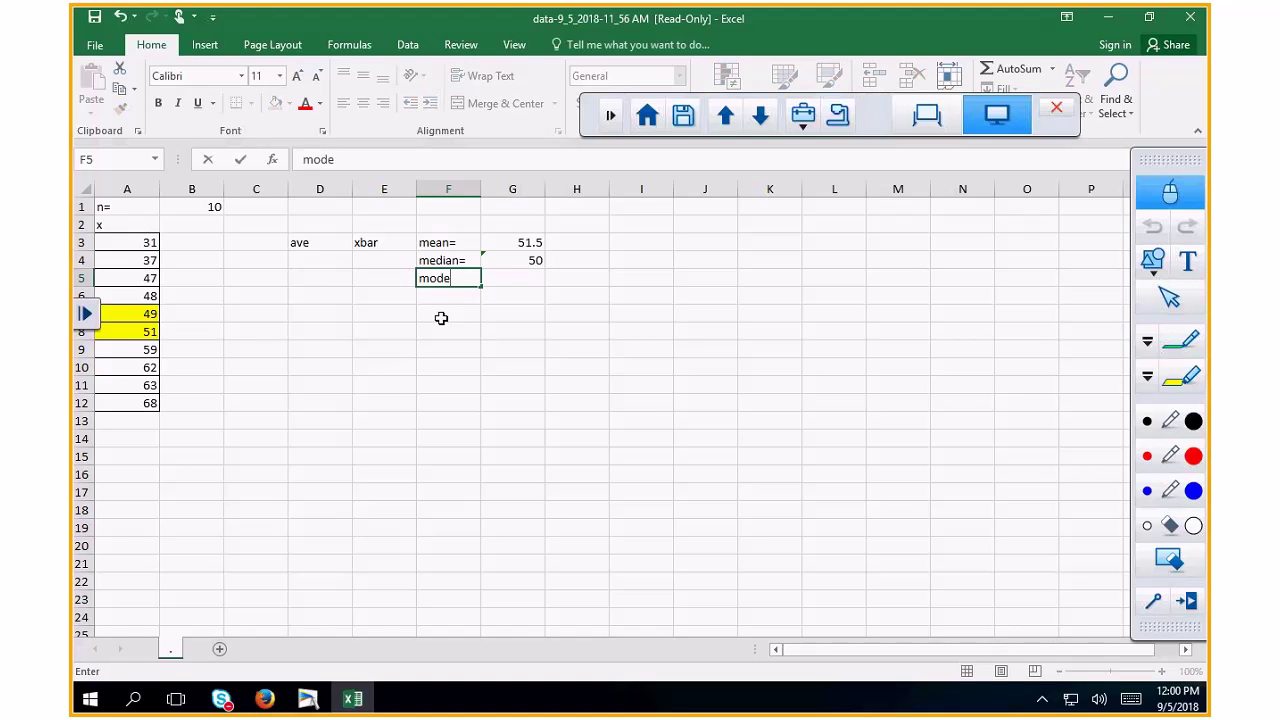
type("=")
key("Tab")
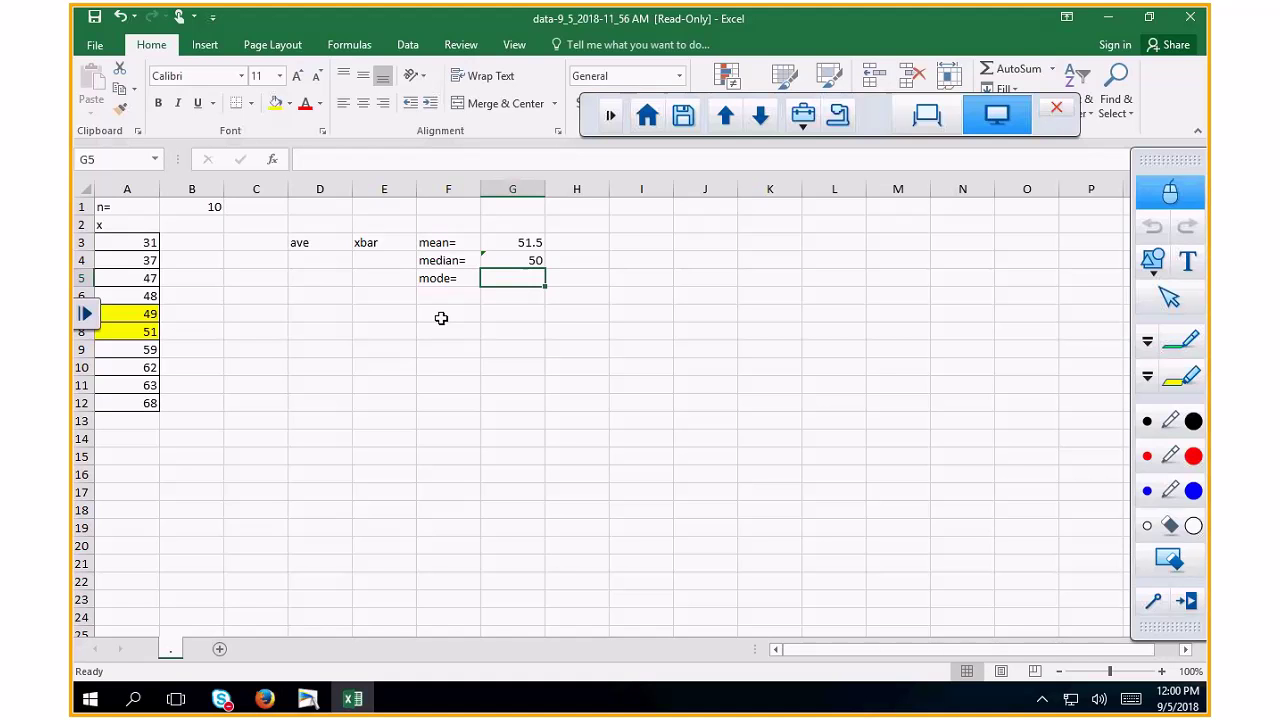
type("n")
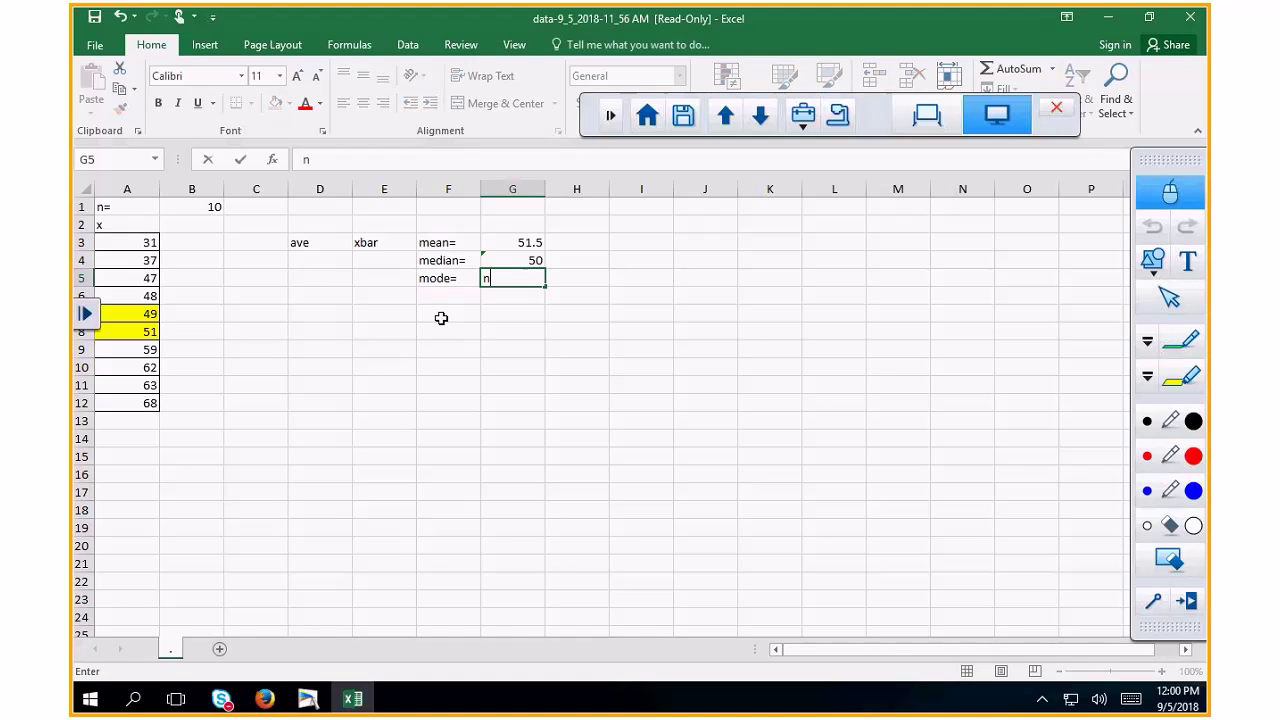
type("one/n")
type("/a")
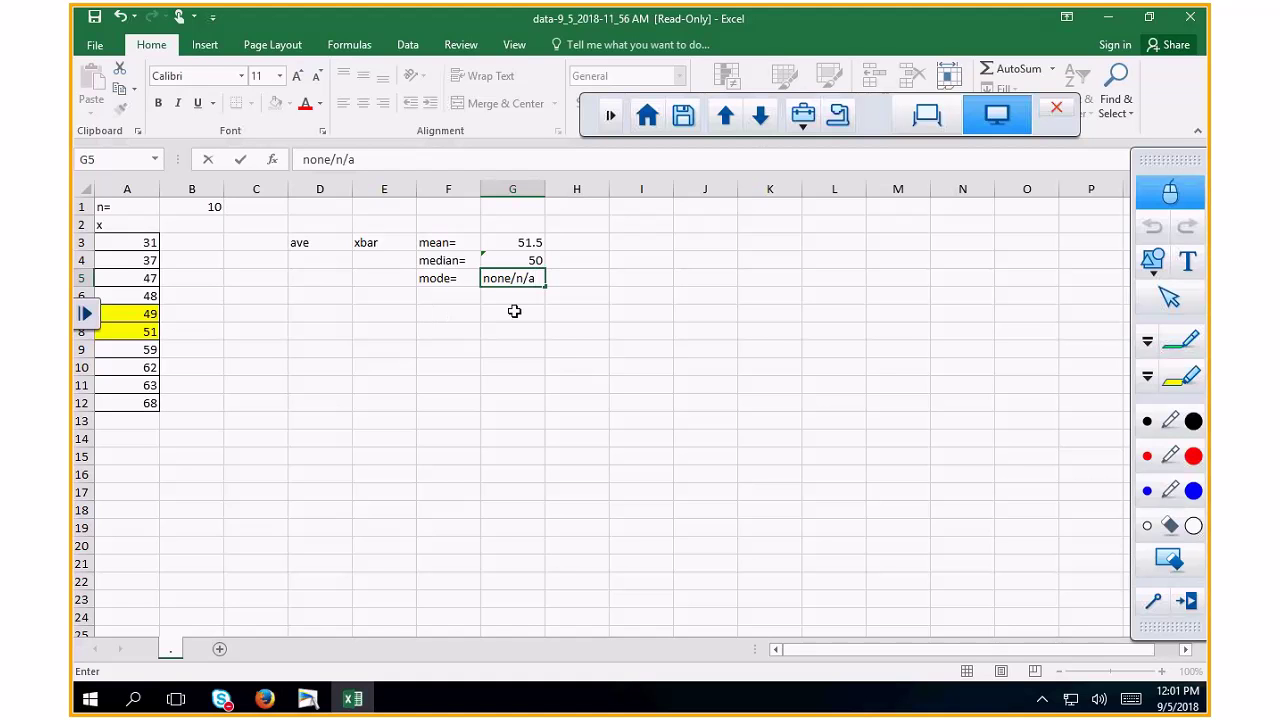
key("BackSpace")
key("BackSpace")
key("BackSpace")
key("BackSpace")
key("Return")
Step: Enter the label range= in F6, directly below the mode label
key("Left")
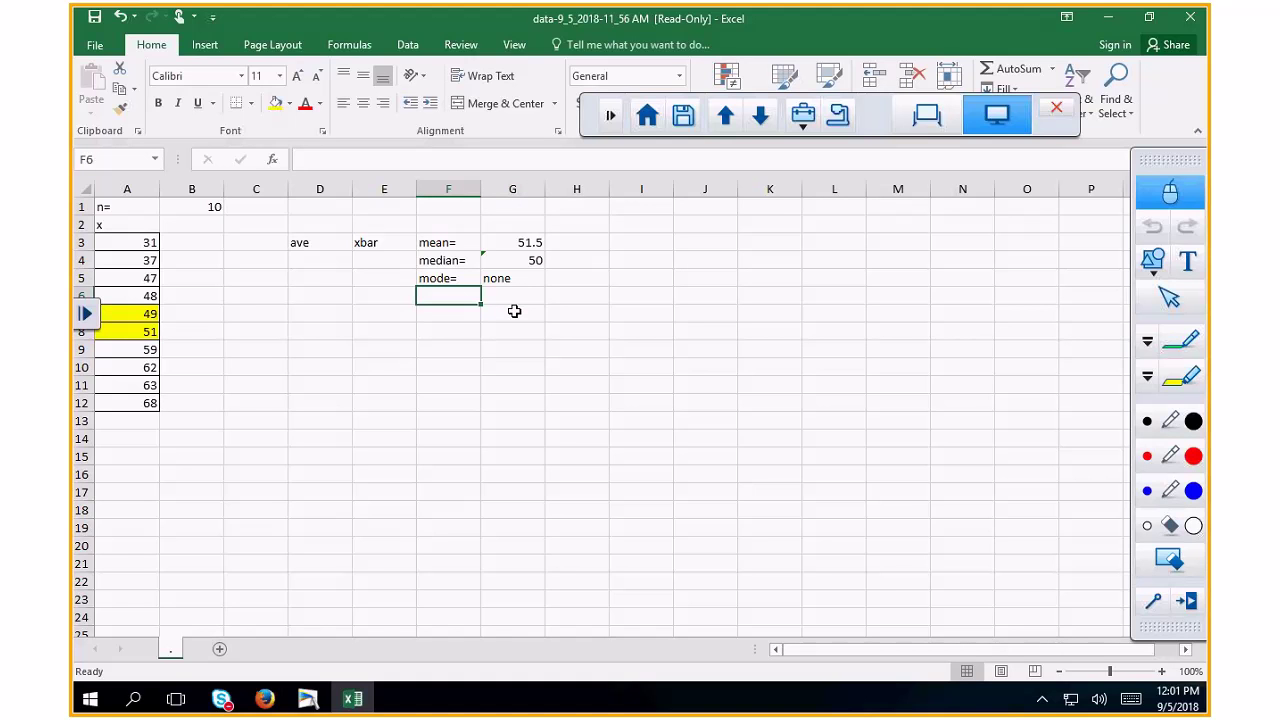
type("ra")
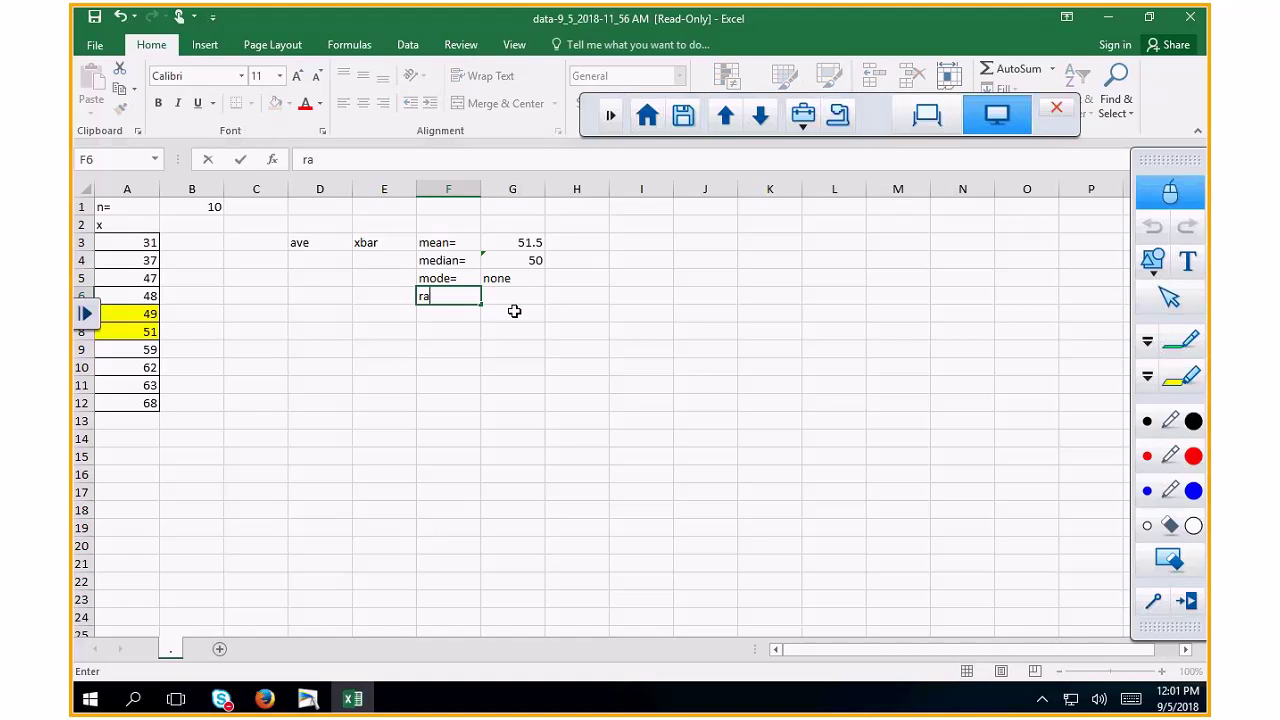
type("nge=")
key("Tab")
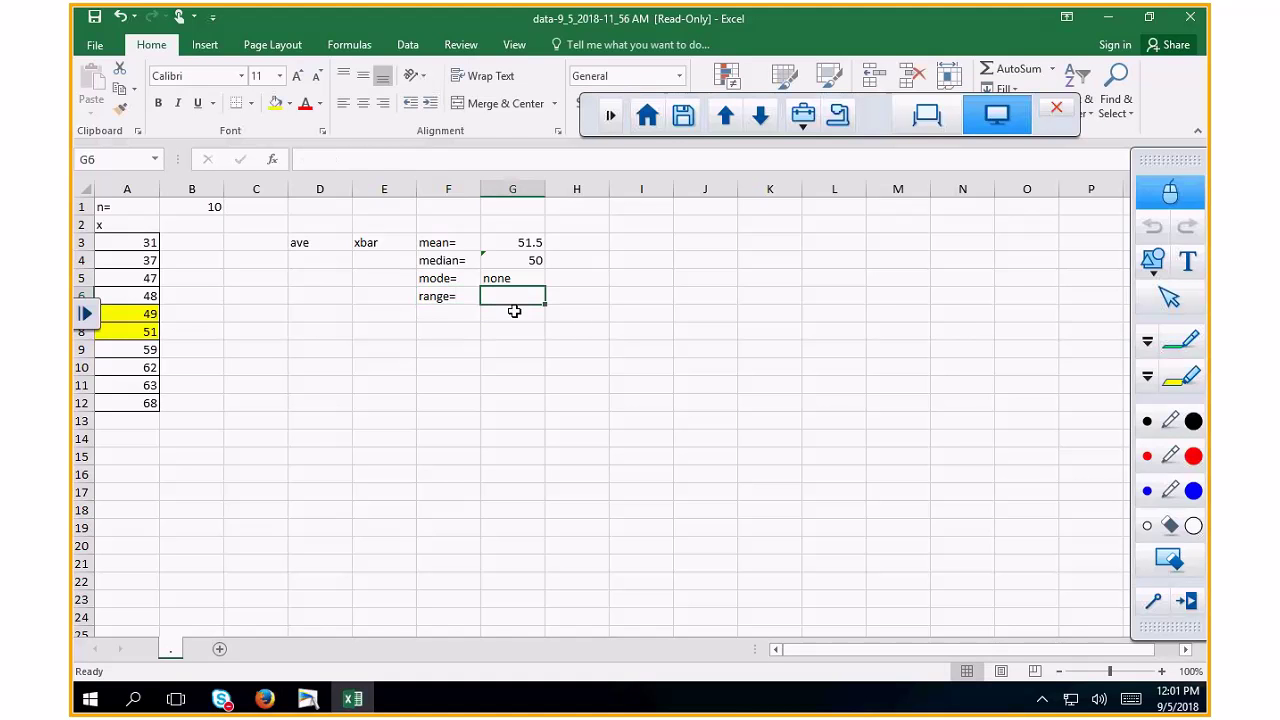
Step: Calculate the range in G6 by subtracting the smallest value from the largest with =A12-A3
type("=")
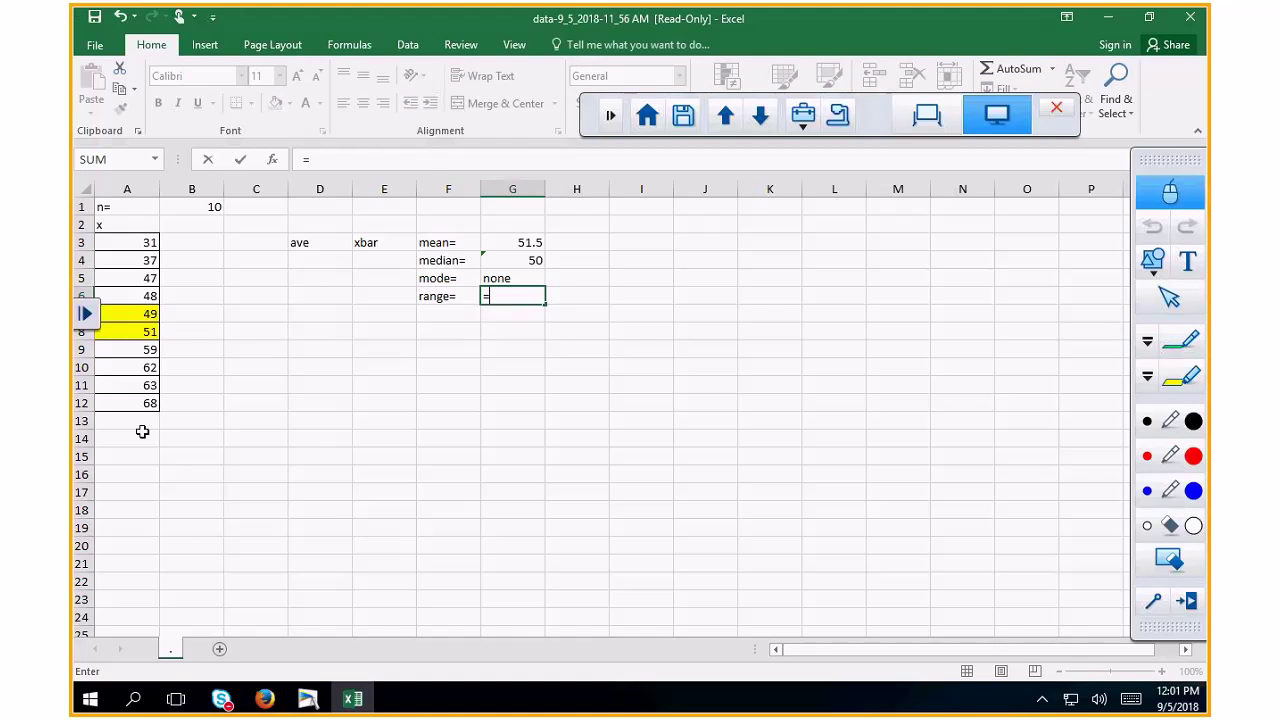
left_click(140, 398)
type("-")
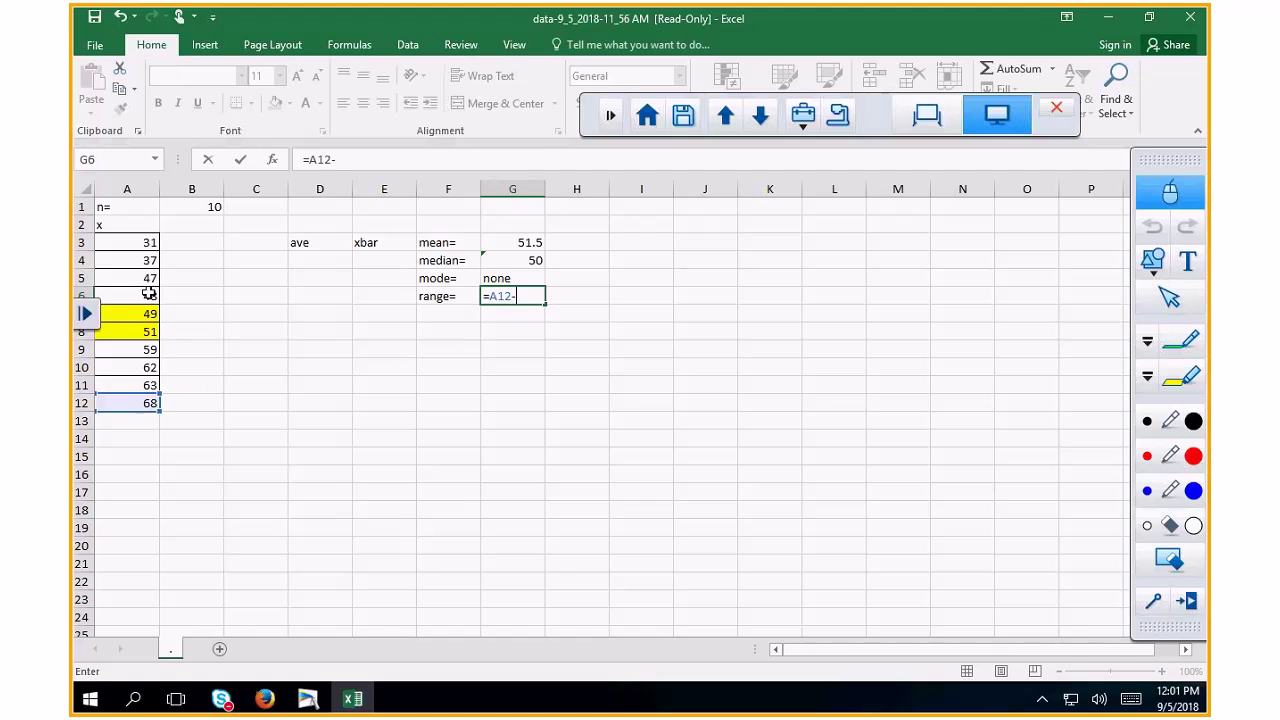
left_click(119, 241)
key("Return")
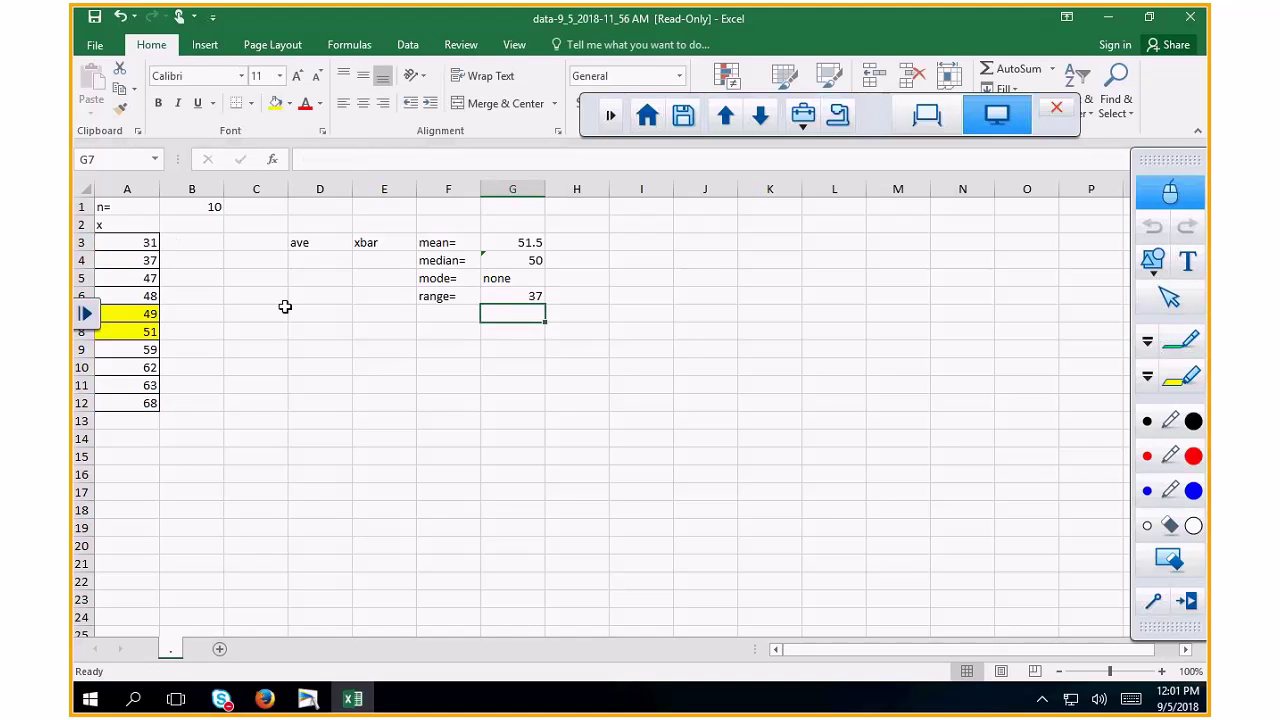
Step: Enter the label midrange= in F7, directly below the range label
left_click(440, 313)
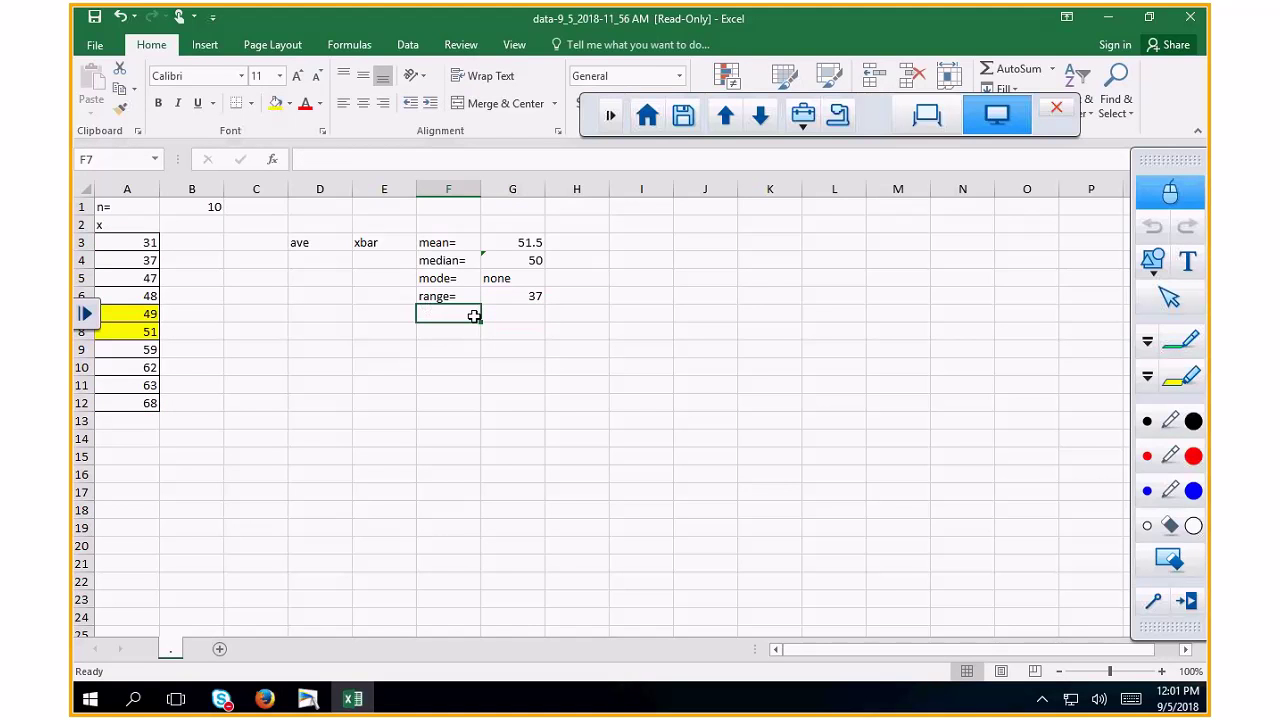
type("mi")
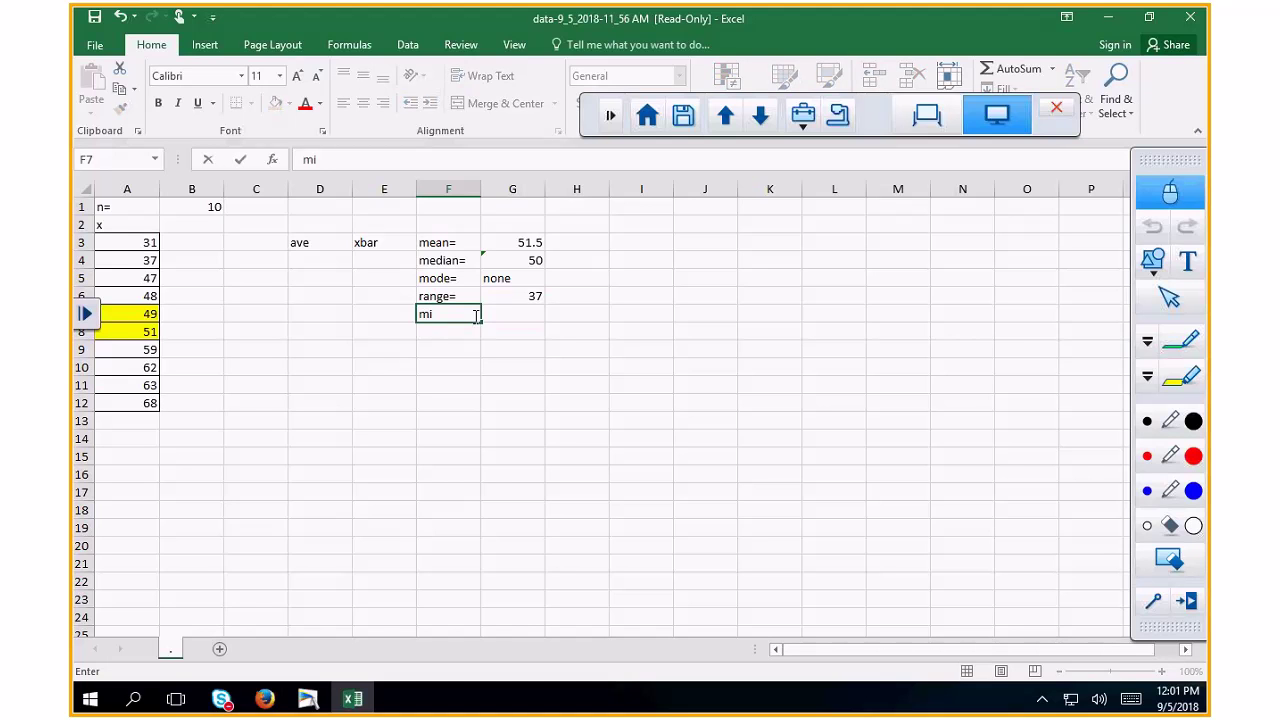
type("drange=")
key("Tab")
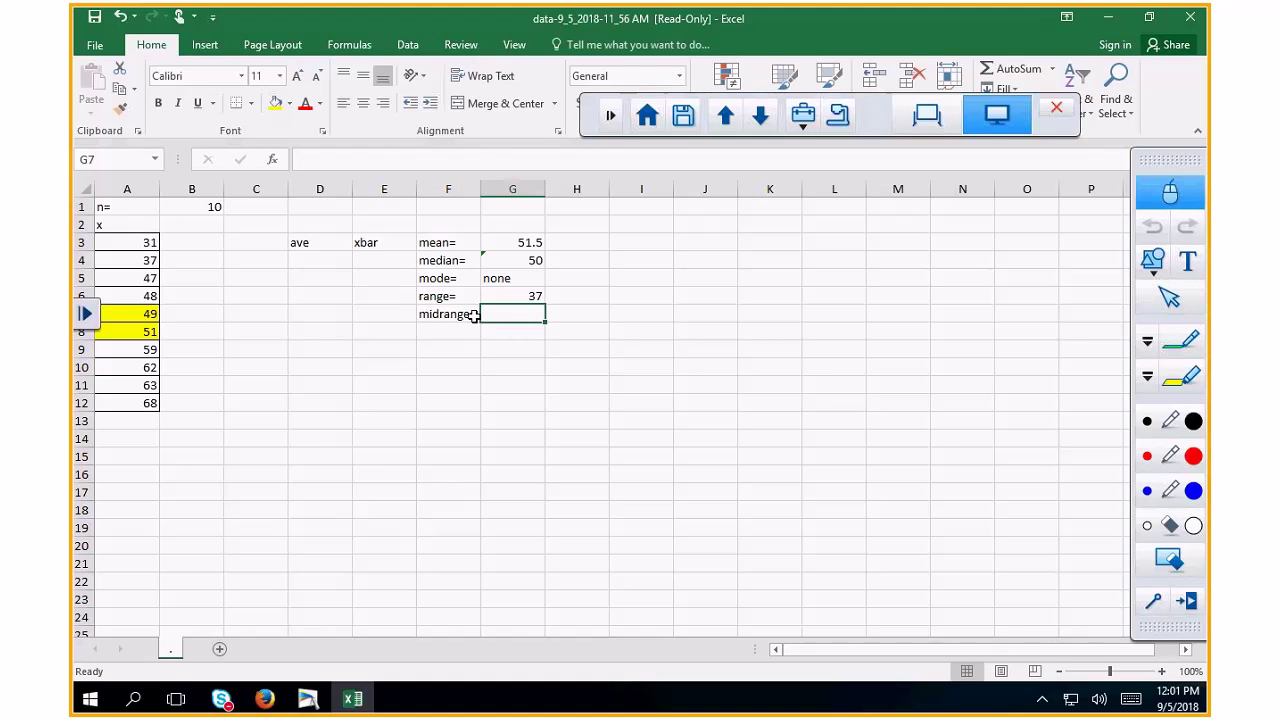
Step: Calculate the midrange in G7 by averaging the largest and smallest values with =(A12+A3)/2
type("=(")
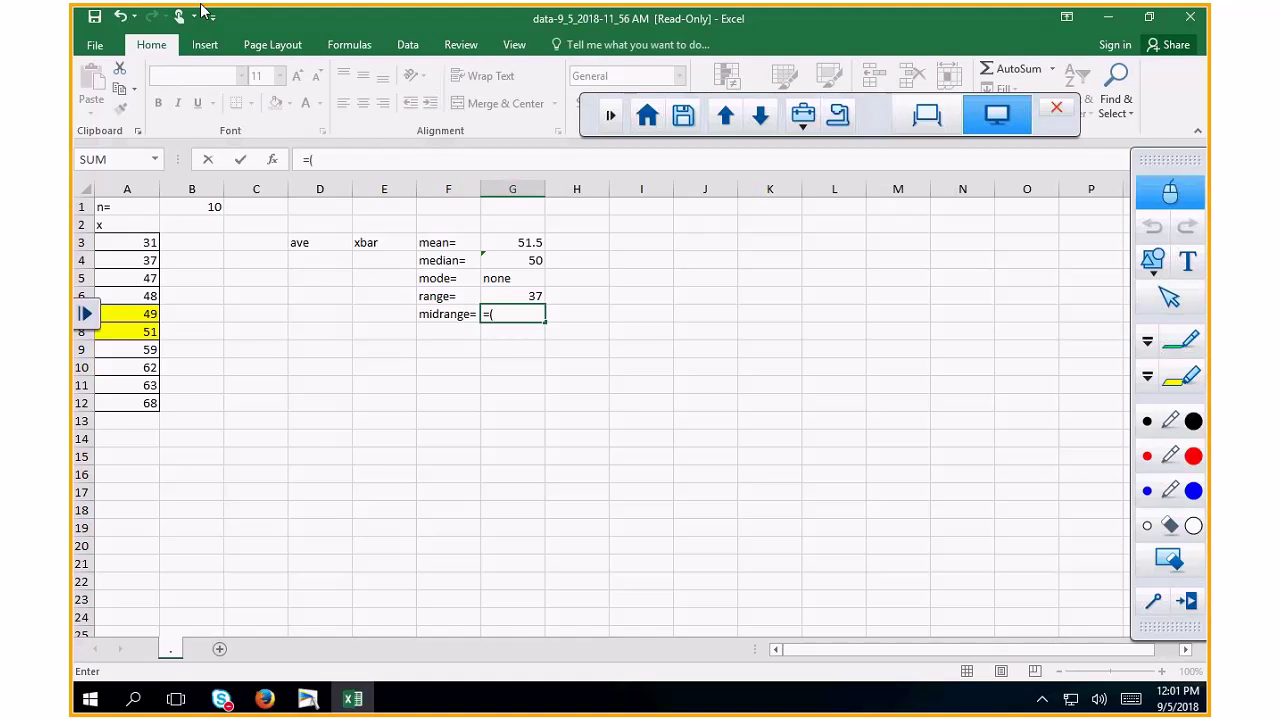
left_click(150, 404)
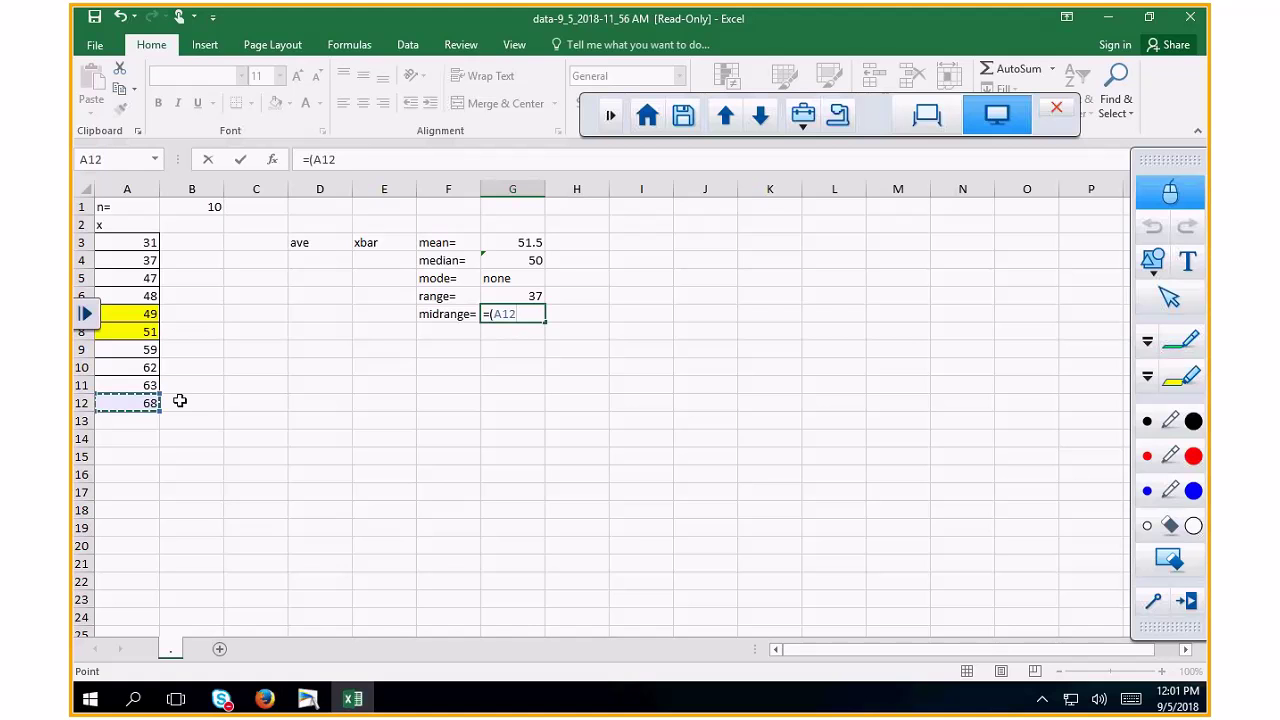
type("+")
left_click(130, 243)
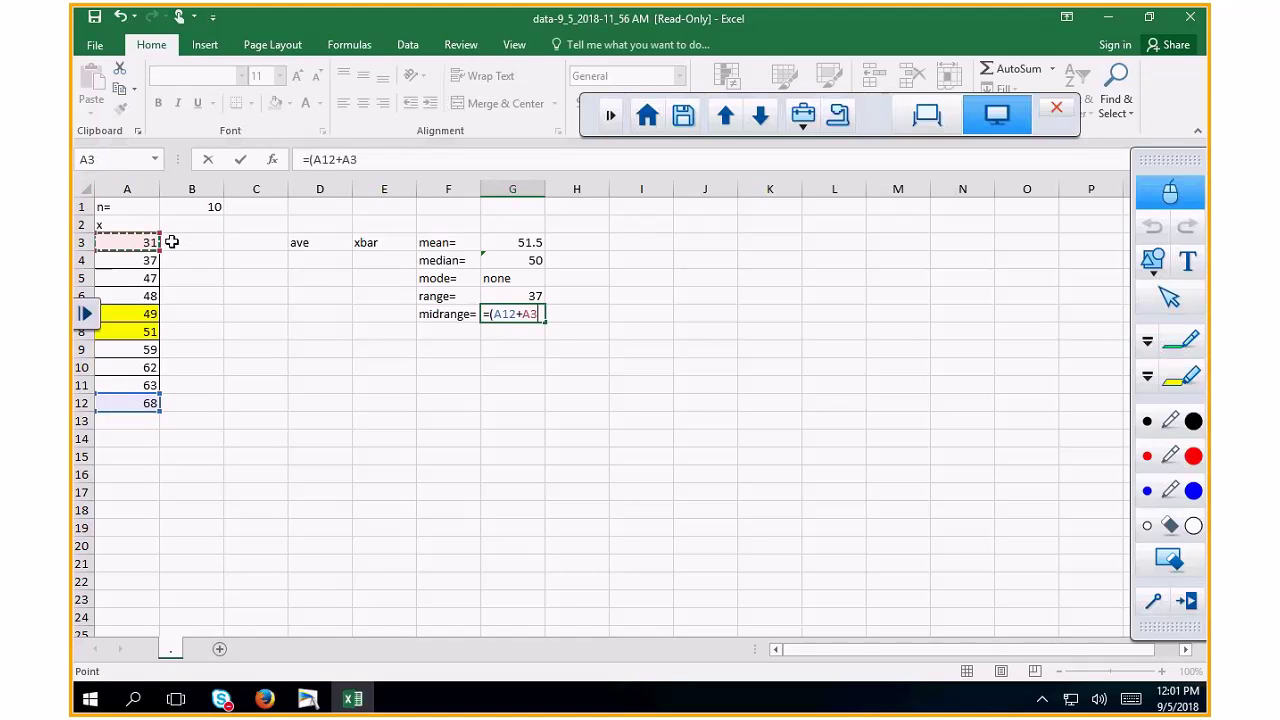
type(")/2")
key("Return")
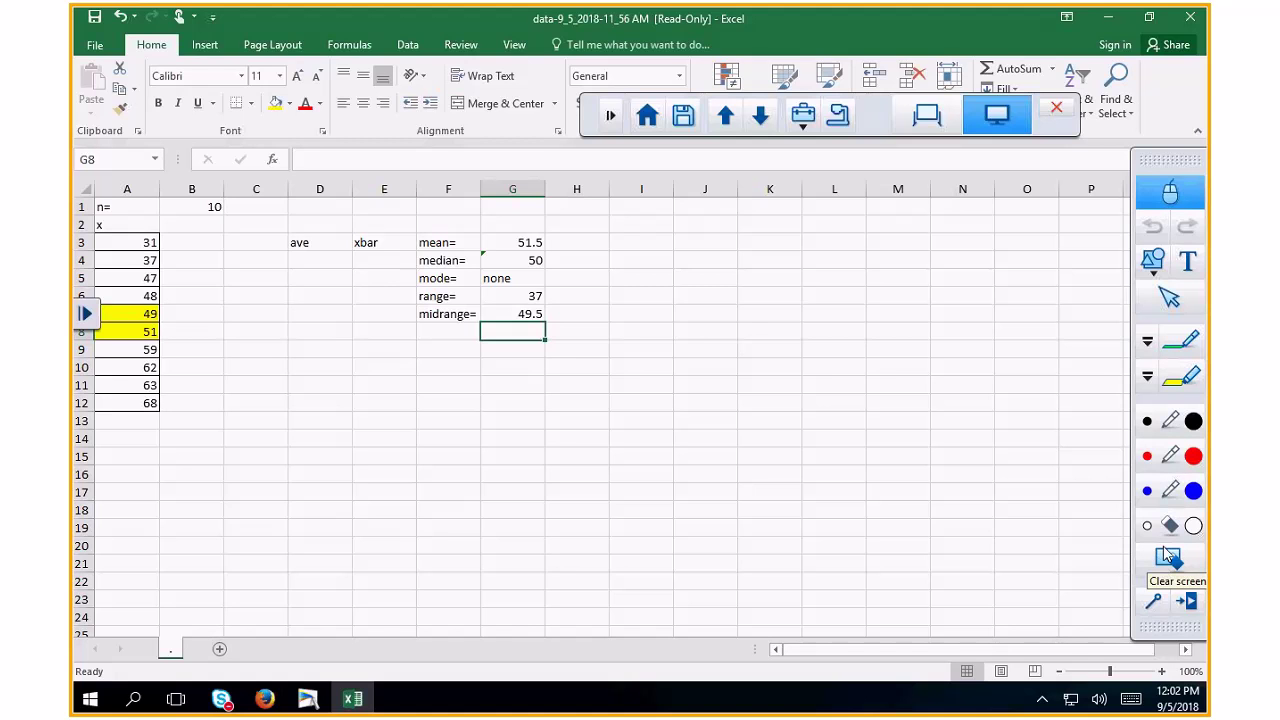
Step: Handwrite the variance formula VAR = Σ(x−x̄)²/(n−1) in black pen over the empty cells around columns L to O
left_click(1151, 422)
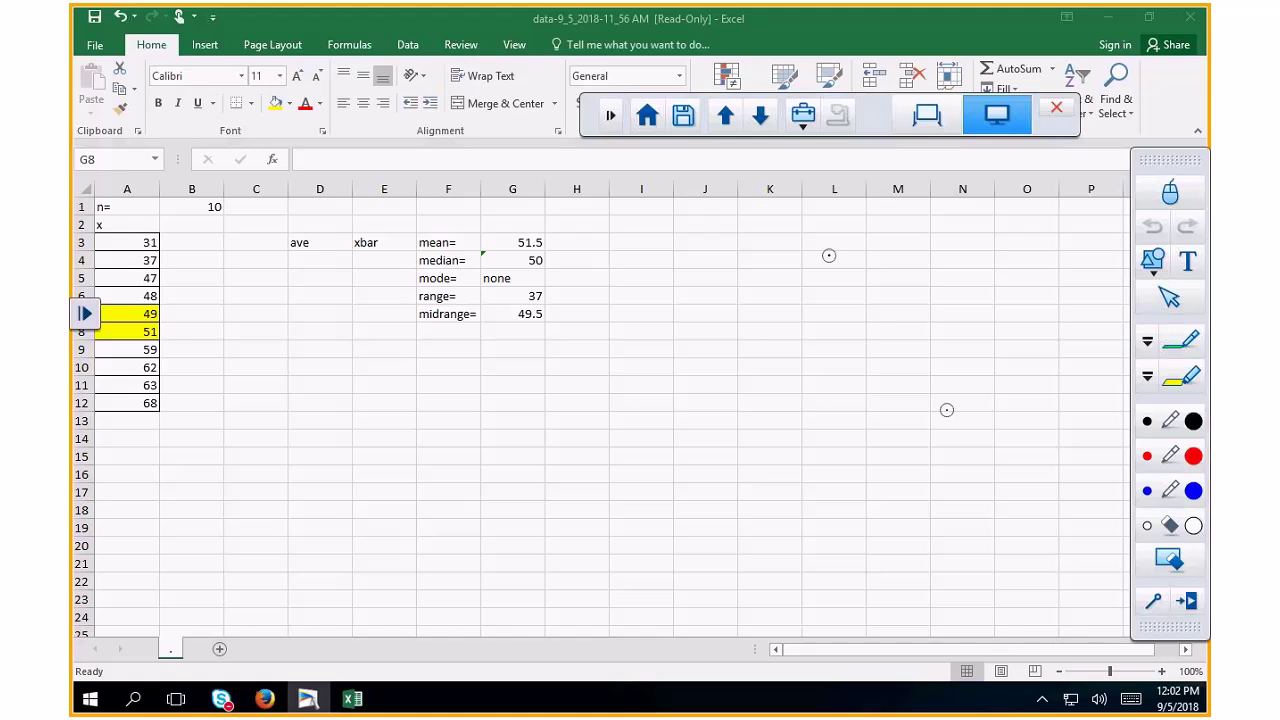
left_click_drag(829, 255, 891, 267)
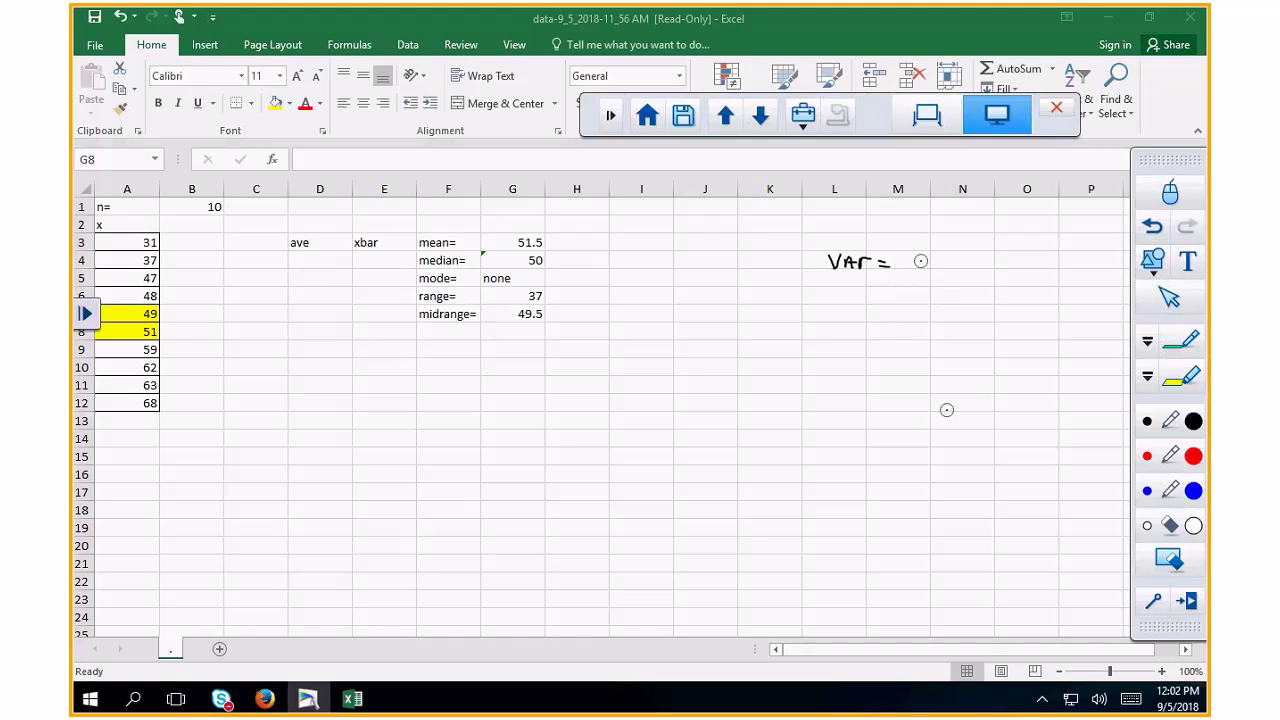
mouse_move(931, 218)
left_mouse_down()
mouse_move(932, 244)
mouse_move(1000, 230)
mouse_move(1012, 248)
mouse_move(950, 249)
left_mouse_up()
left_click_drag(1023, 214, 1038, 223)
mouse_move(920, 259)
left_mouse_down()
mouse_move(1028, 258)
mouse_move(960, 284)
mouse_move(995, 287)
left_mouse_up()
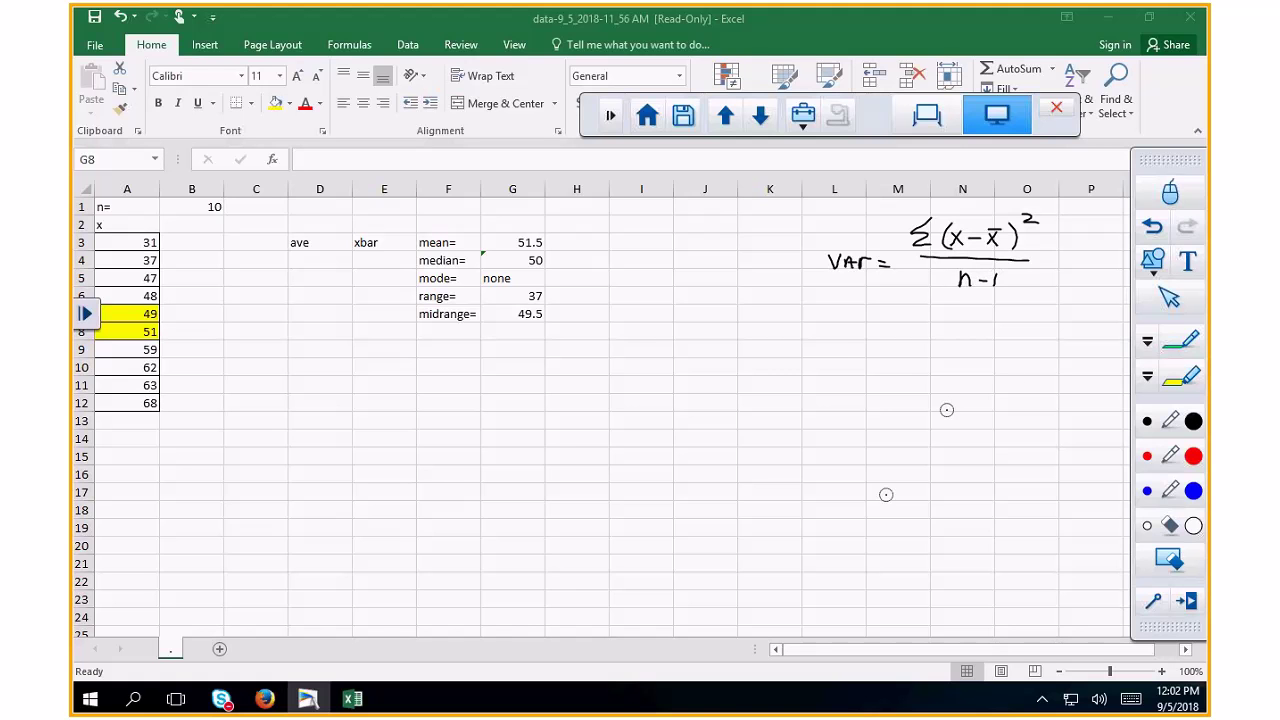
Step: Handwrite the standard deviation formula SD = √(Σ(x−x̄)²/(n−1)) below the variance formula
mouse_move(850, 336)
left_mouse_down()
mouse_move(833, 352)
mouse_move(895, 338)
left_mouse_up()
mouse_move(881, 347)
left_mouse_down()
mouse_move(922, 366)
mouse_move(1028, 316)
mouse_move(1066, 317)
left_mouse_up()
mouse_move(960, 327)
left_mouse_down()
mouse_move(962, 345)
mouse_move(989, 344)
left_mouse_up()
mouse_move(988, 331)
left_mouse_down()
mouse_move(976, 345)
mouse_move(1006, 337)
left_mouse_up()
left_click_drag(1012, 331, 1026, 345)
left_click_drag(1026, 331, 1012, 345)
left_click_drag(1014, 325, 1027, 325)
mouse_move(1033, 324)
left_mouse_down()
mouse_move(1036, 350)
mouse_move(971, 347)
left_mouse_up()
left_click_drag(1054, 324, 1068, 337)
mouse_move(948, 355)
left_mouse_down()
mouse_move(1058, 353)
mouse_move(1001, 382)
left_mouse_up()
left_click_drag(1006, 374, 1027, 382)
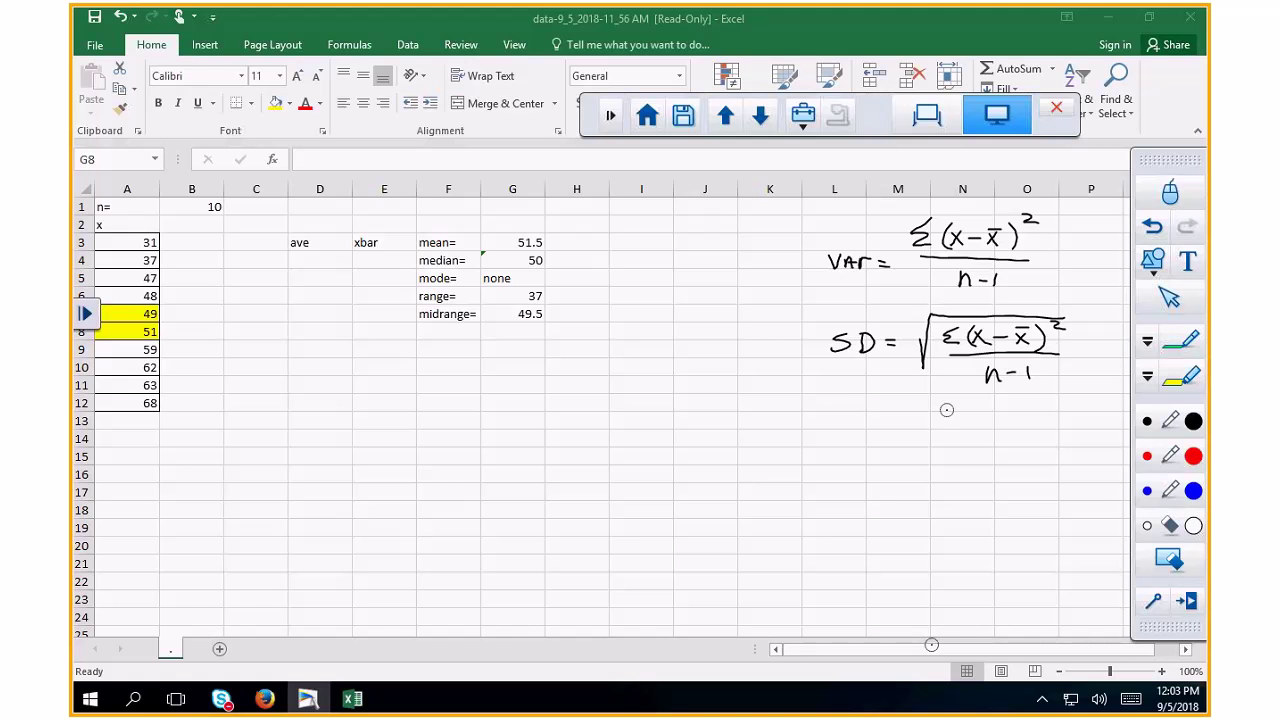
Step: Handwrite the short form SD = √VAR beneath the full standard deviation formula
mouse_move(852, 396)
left_mouse_down()
mouse_move(838, 410)
mouse_move(868, 412)
left_mouse_up()
left_click_drag(893, 404, 908, 404)
left_click_drag(893, 413, 908, 413)
mouse_move(918, 420)
left_mouse_down()
mouse_move(970, 400)
mouse_move(958, 410)
mouse_move(972, 428)
mouse_move(974, 414)
mouse_move(1000, 430)
mouse_move(1002, 400)
left_mouse_up()
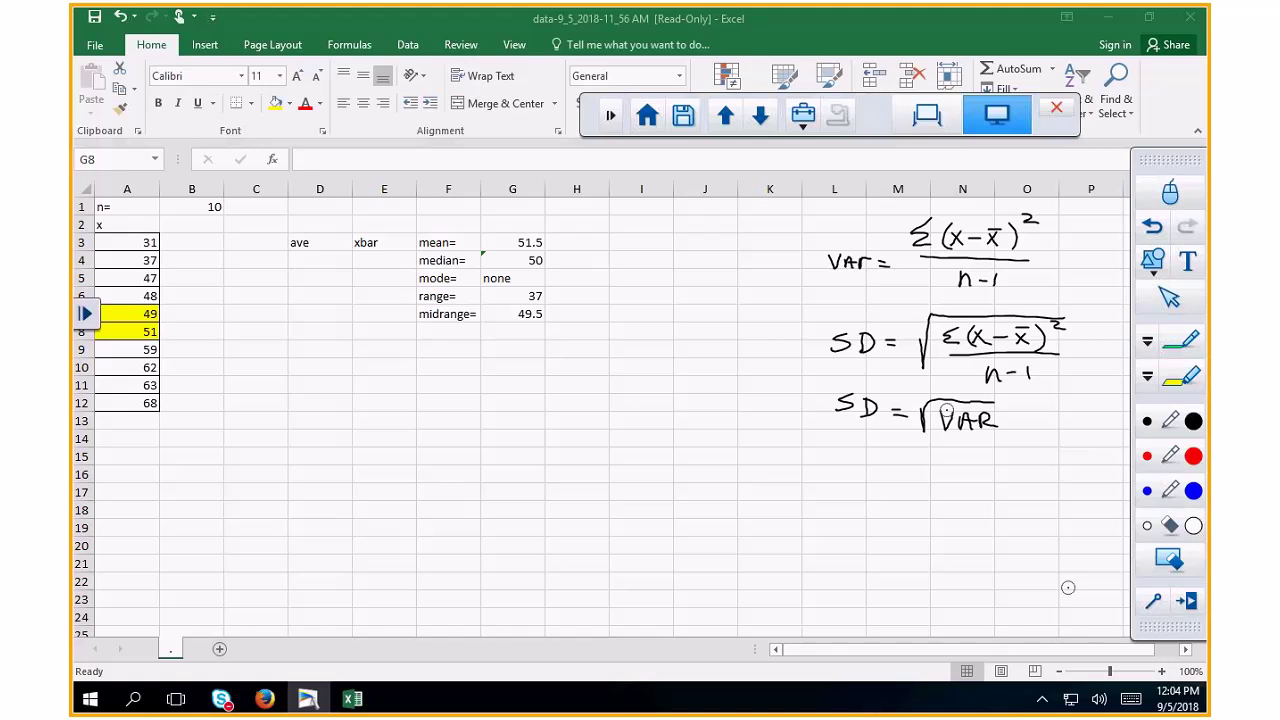
Step: Handwrite the heading x−x̄ over B2 and circle the xbar and mean entries in row 3
mouse_move(175, 218)
left_mouse_down()
mouse_move(176, 230)
mouse_move(213, 231)
left_mouse_up()
mouse_move(213, 221)
left_mouse_down()
mouse_move(203, 231)
mouse_move(216, 214)
left_mouse_up()
mouse_move(378, 231)
left_mouse_down()
mouse_move(384, 251)
mouse_move(560, 247)
mouse_move(373, 233)
left_mouse_up()
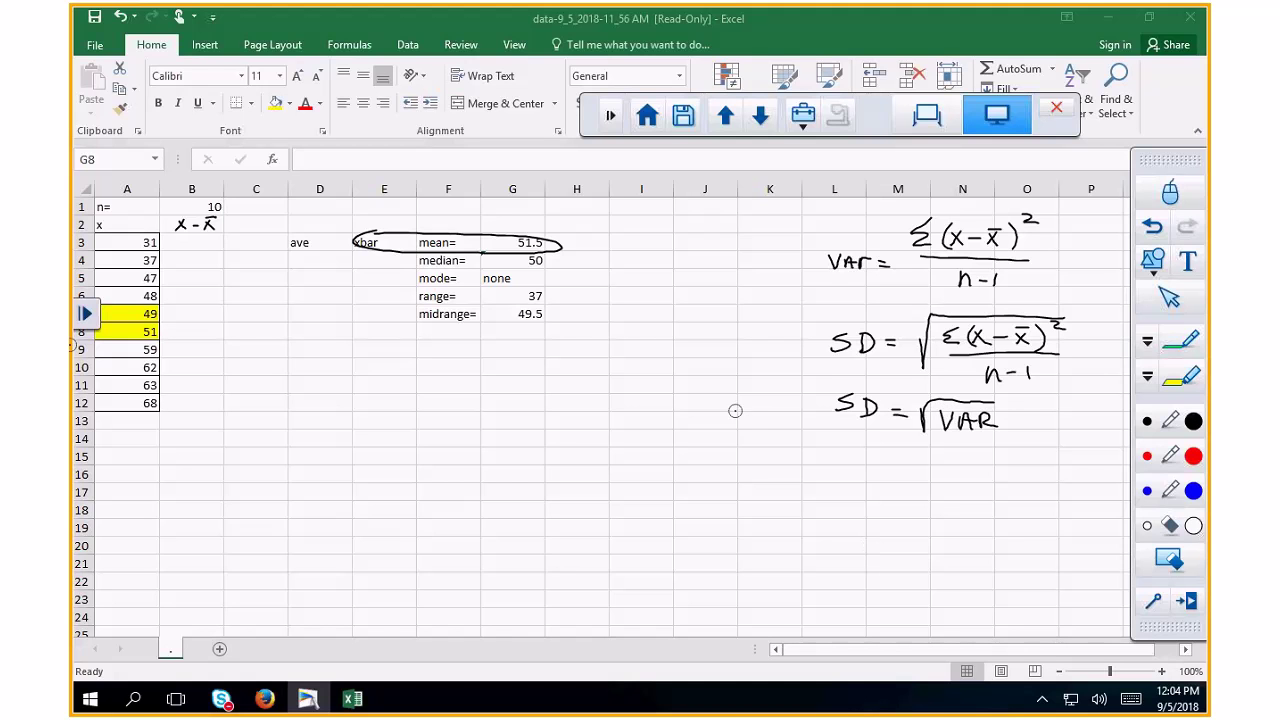
Step: Return to mouse mode and calculate the first deviation in B3 with =A3-$G$3, keeping the mean reference absolute
left_click(1176, 198)
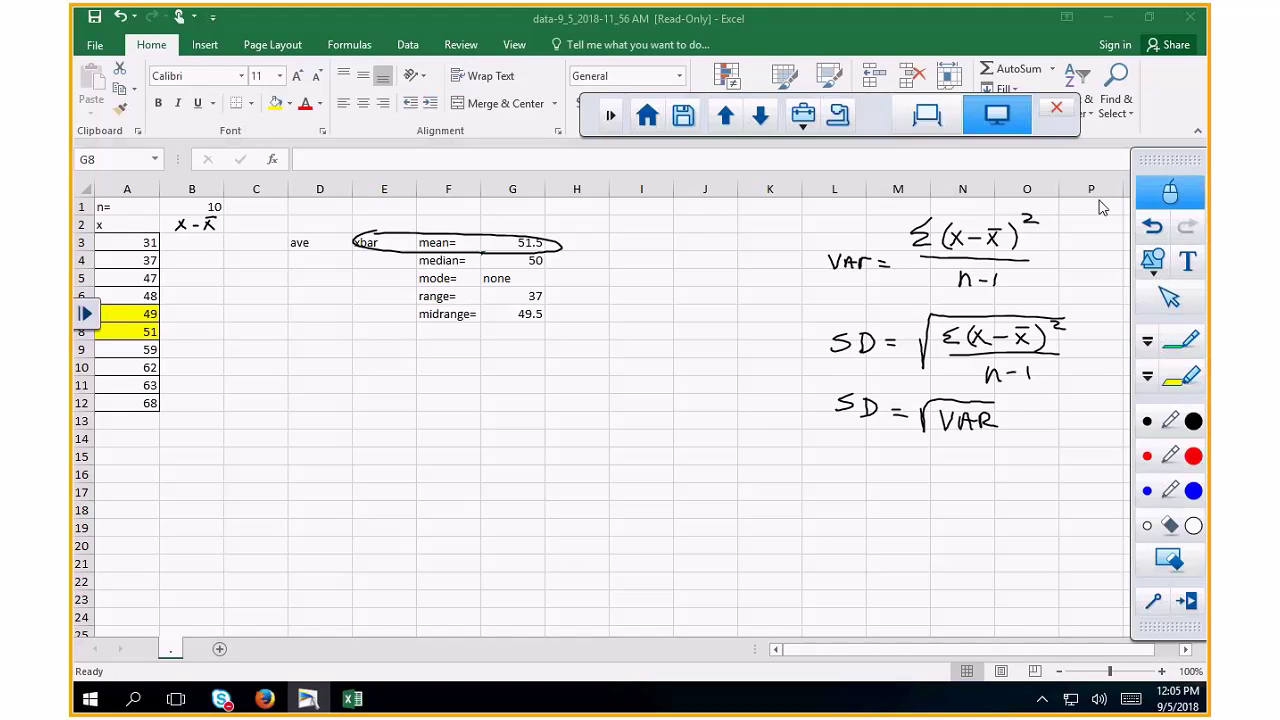
left_click(190, 250)
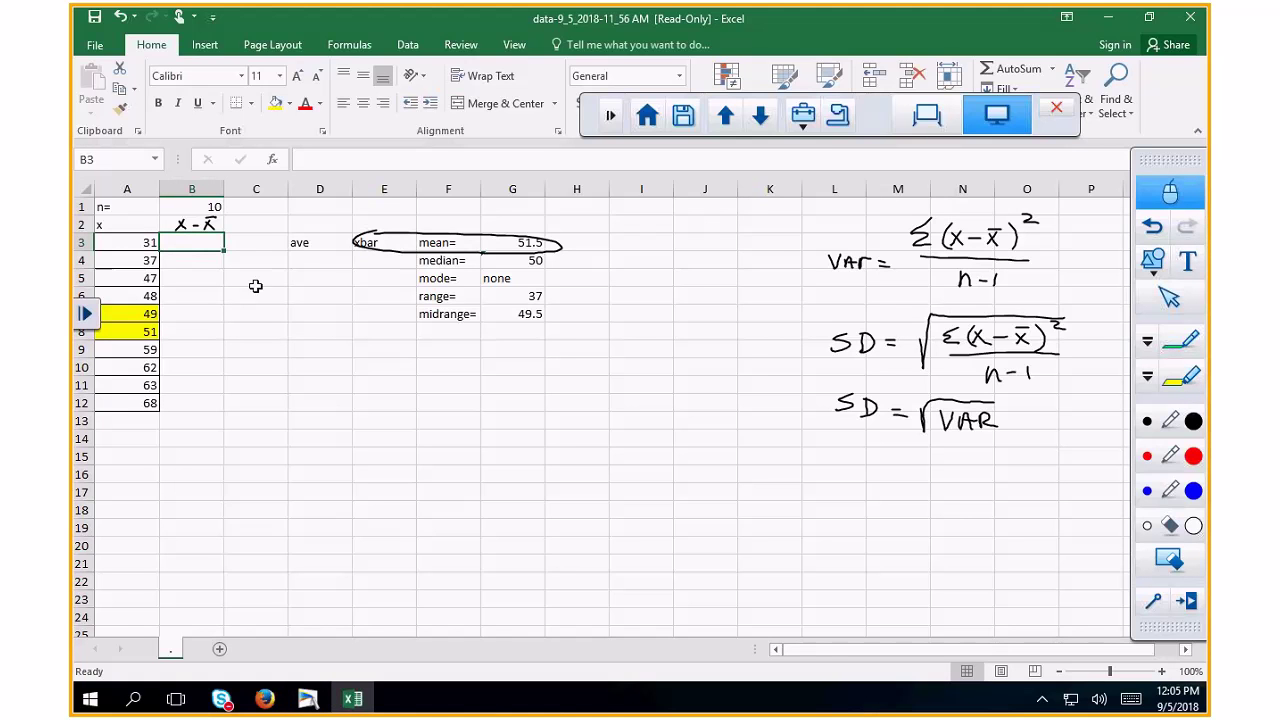
type("=")
left_click(144, 247)
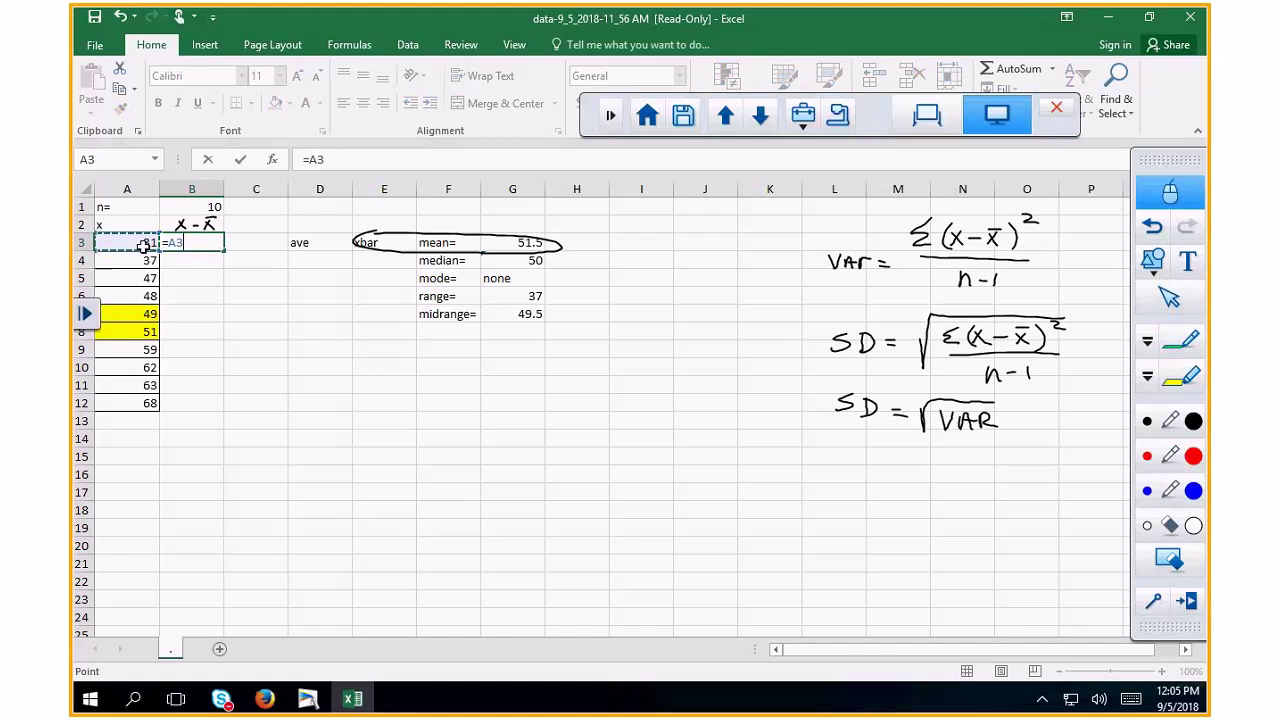
type("-")
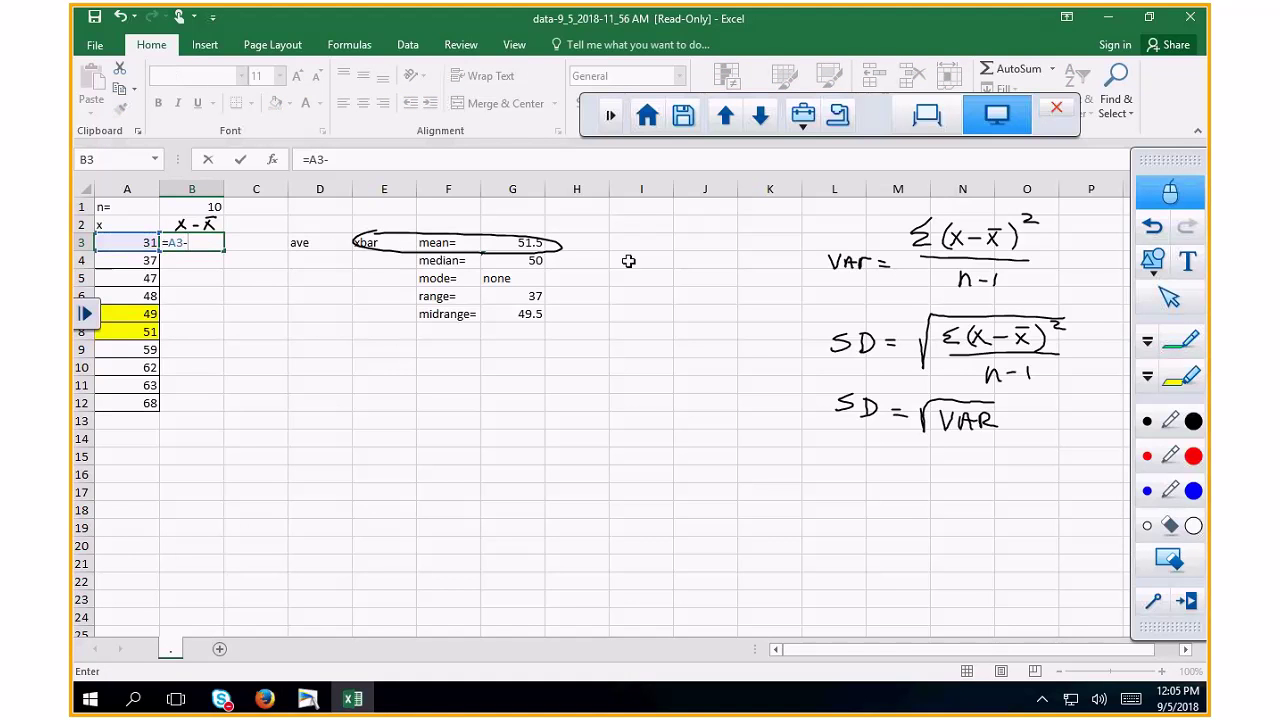
left_click(523, 248)
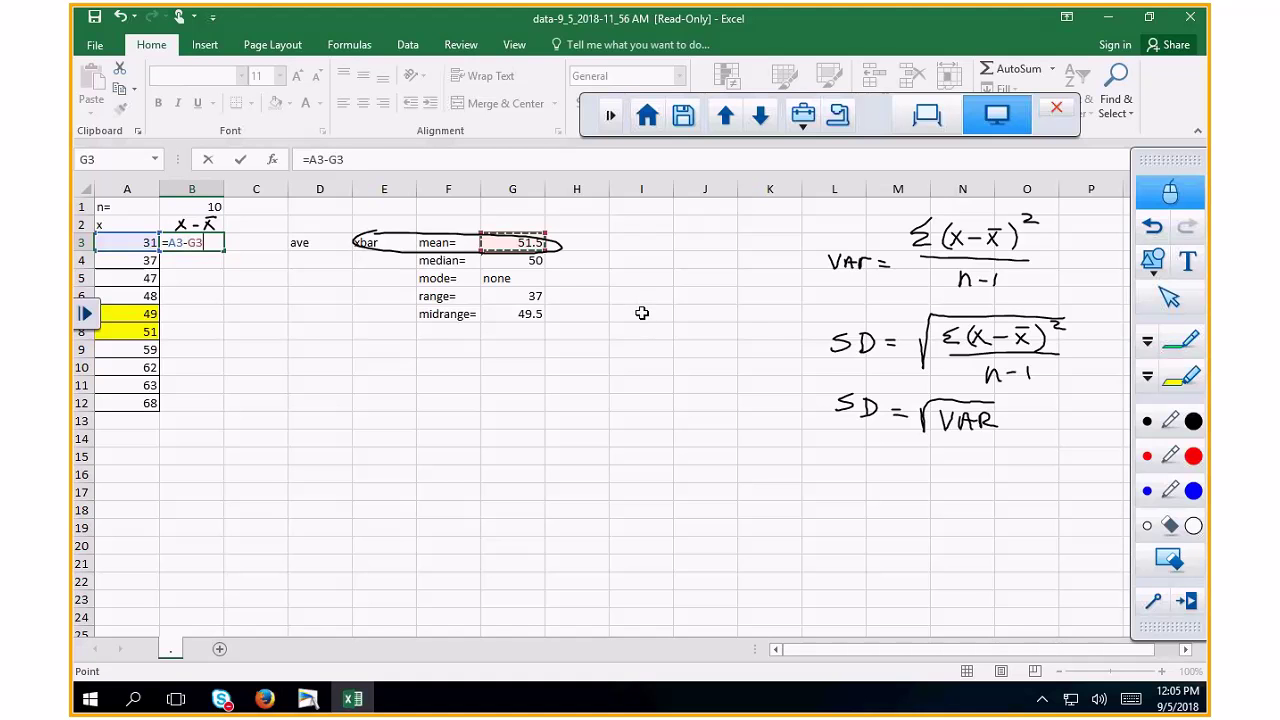
key("F4")
key("Return")
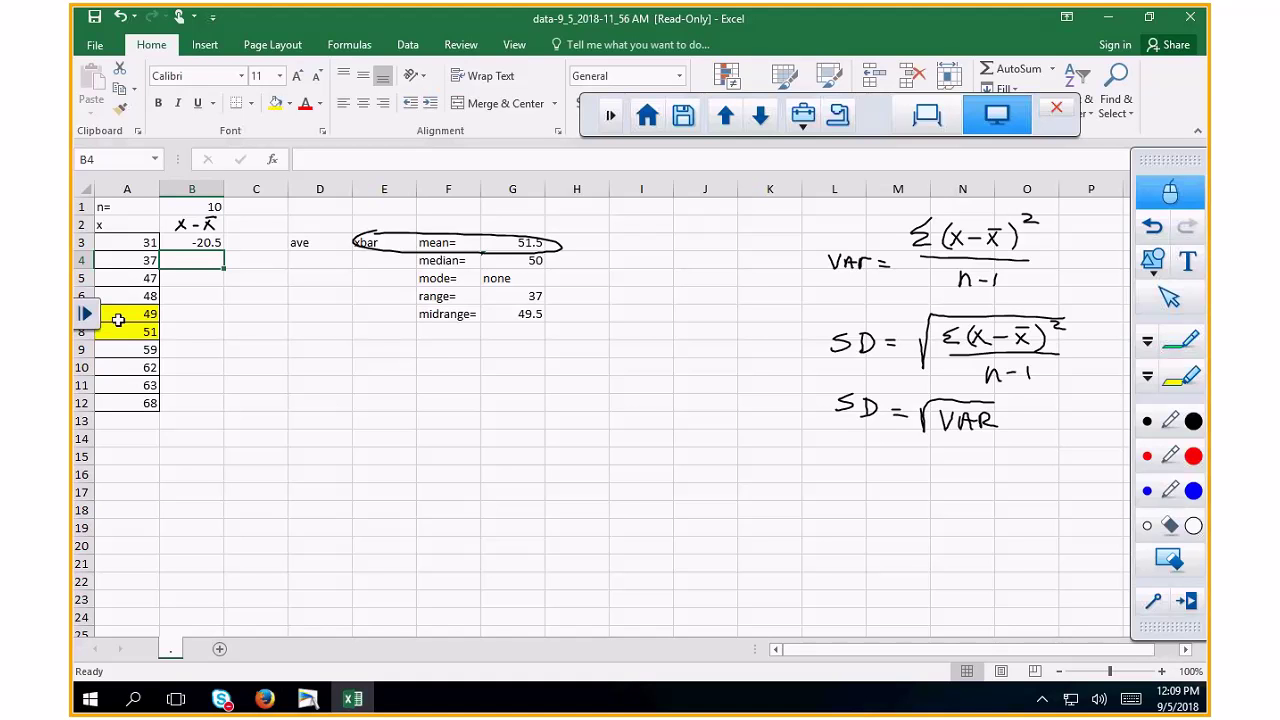
Step: Fill the deviation formula from B3 down to B12
left_click(208, 246)
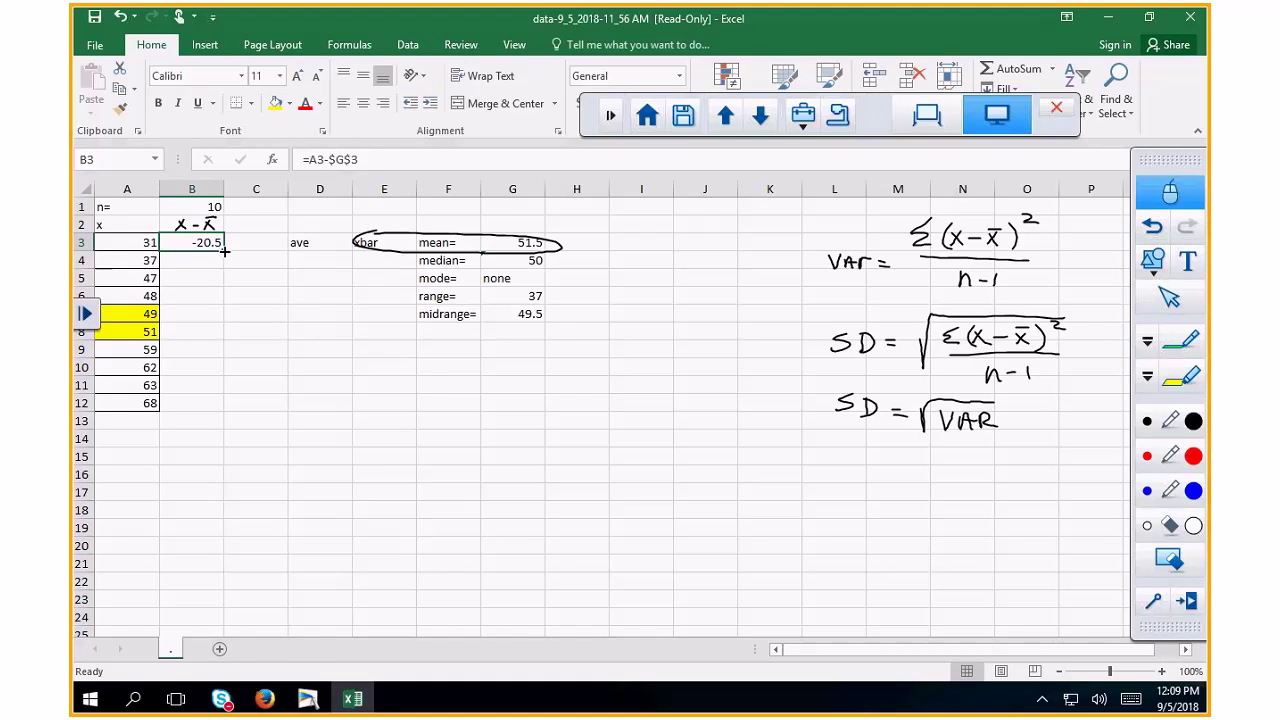
left_click_drag(223, 253, 230, 415)
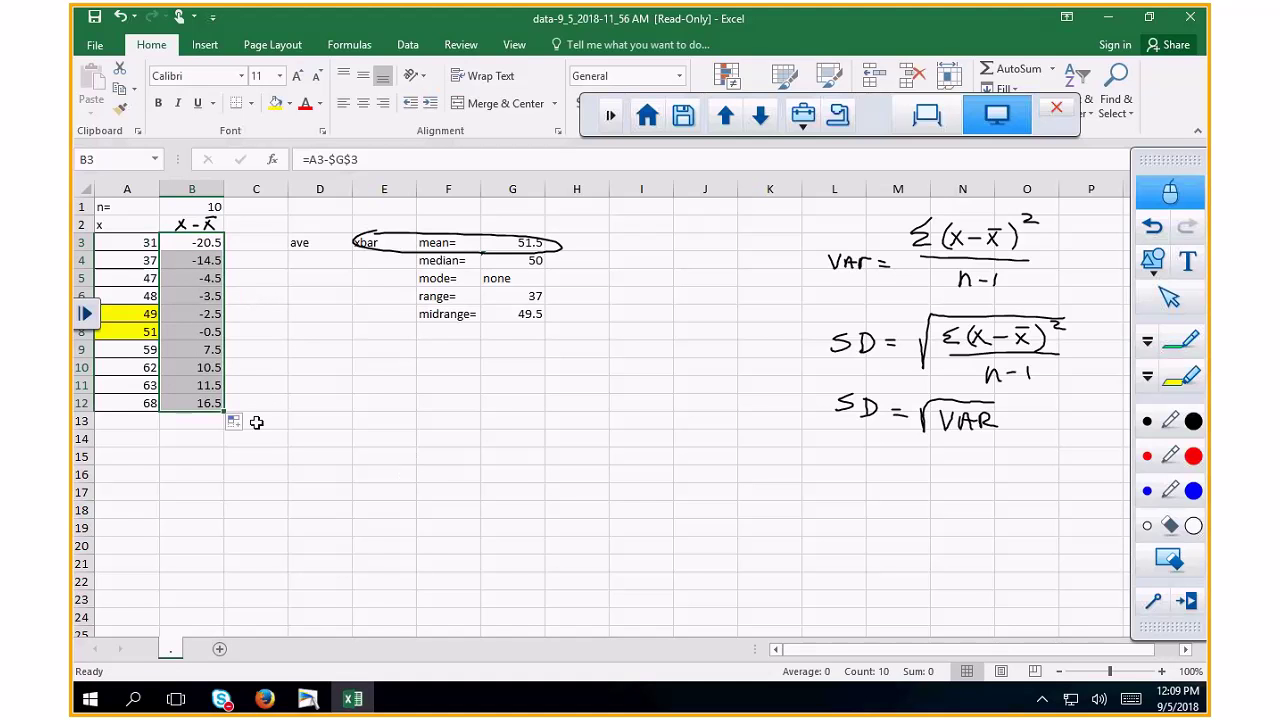
left_click(186, 438)
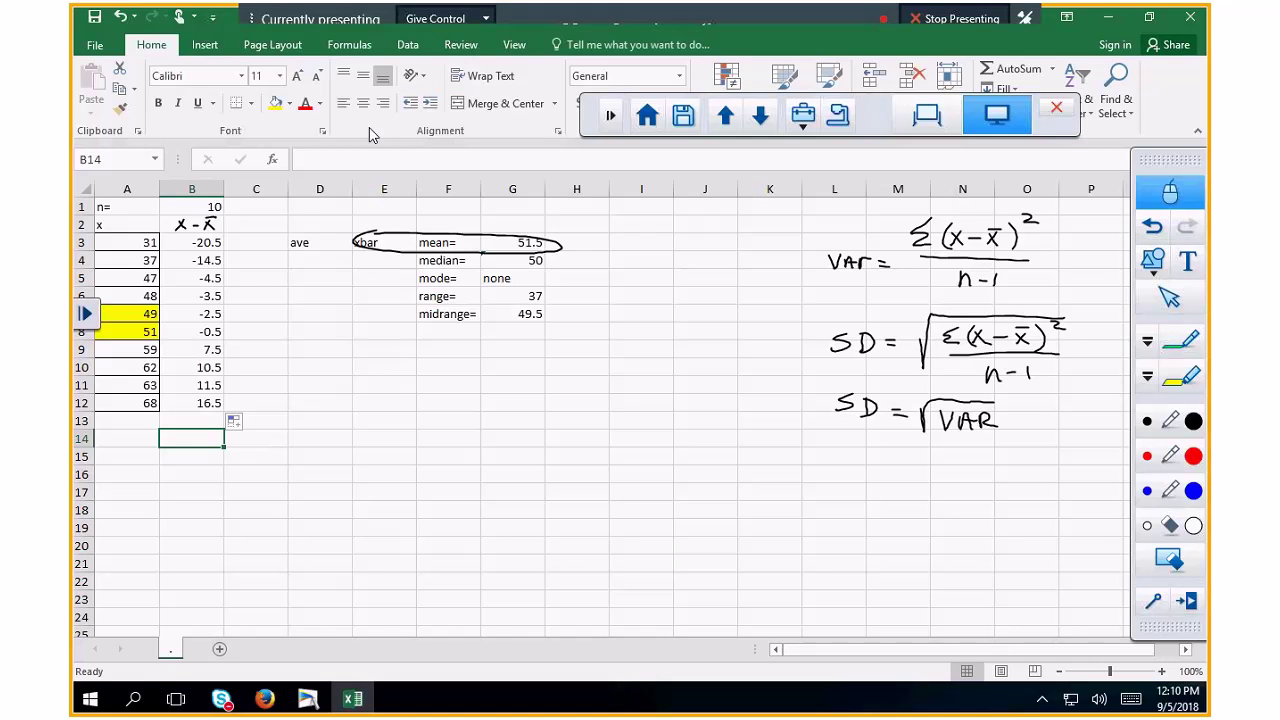
Step: Enter the column heading (x-xbar)^2 in C2
left_click(252, 218)
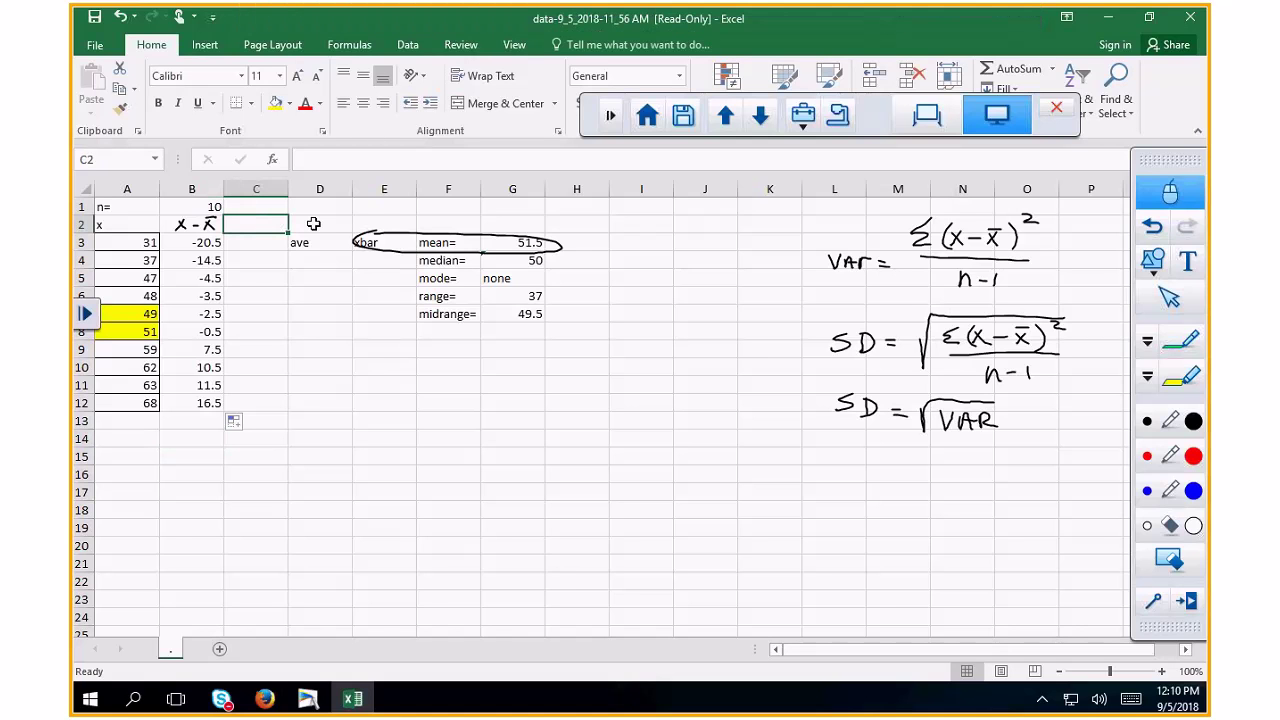
type("(")
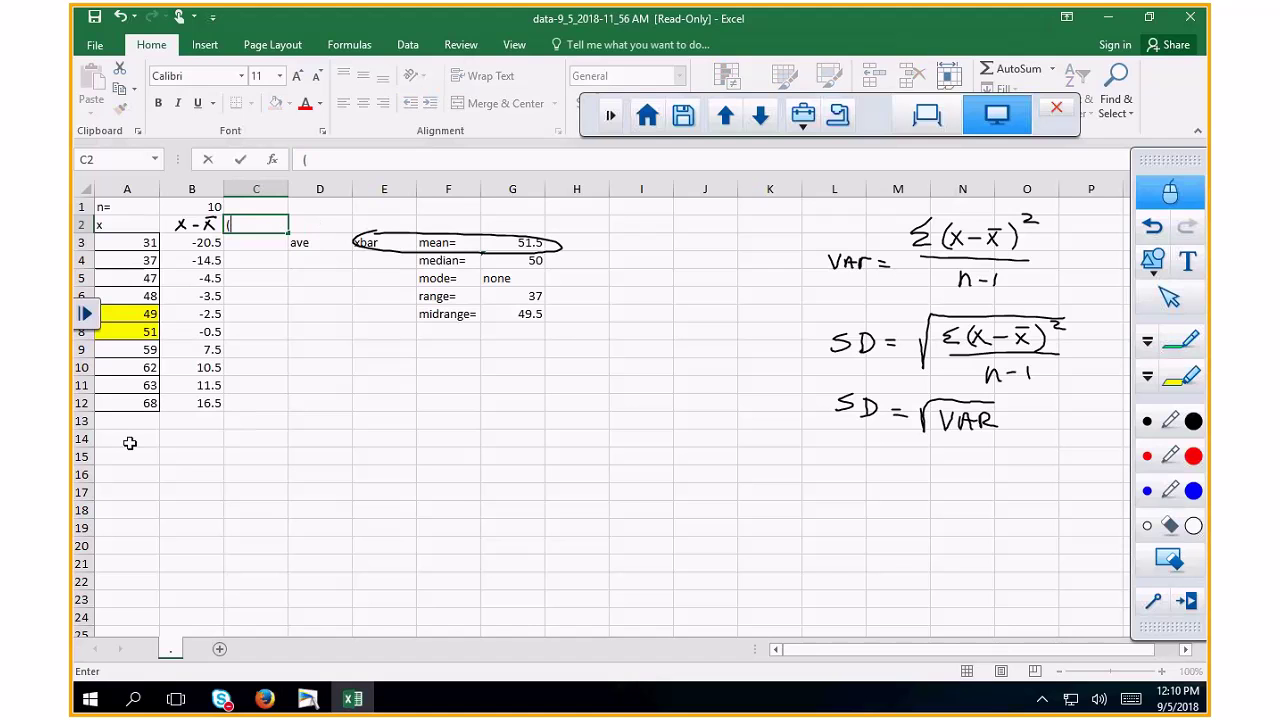
type("x-xbar)^2")
key("Return")
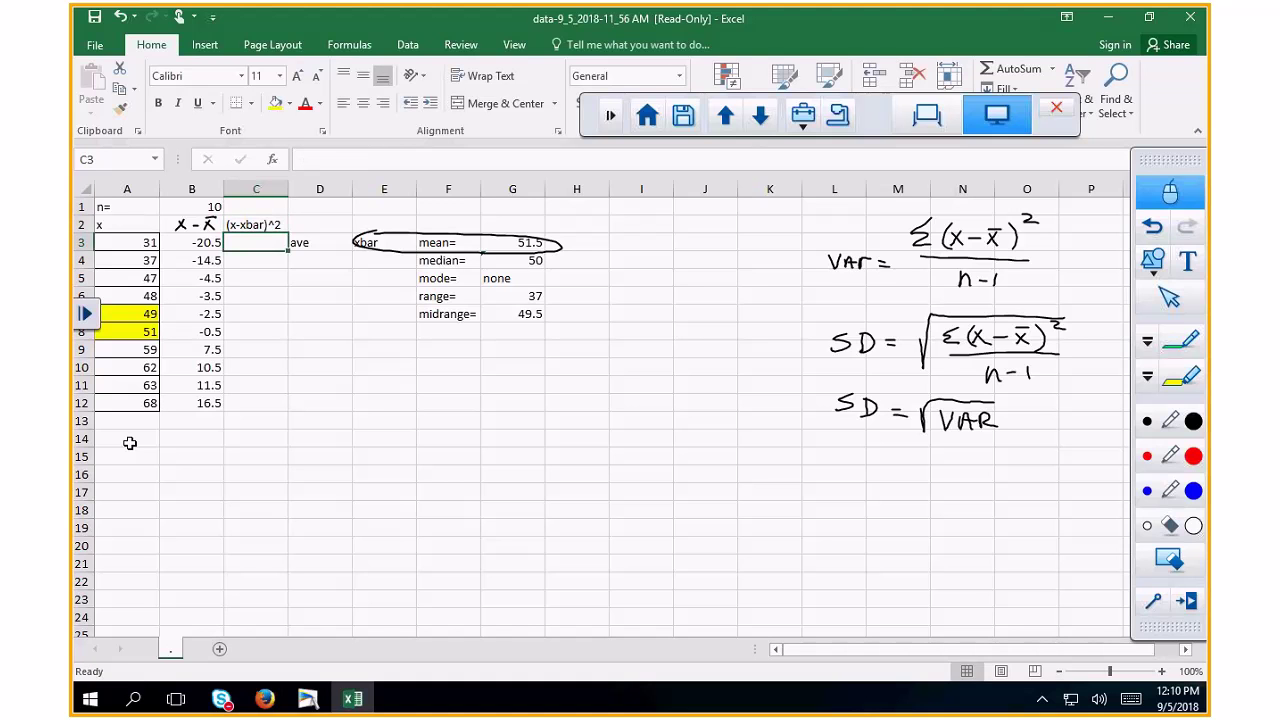
Step: Calculate the first squared deviation in C3 with =B3^2
type("=")
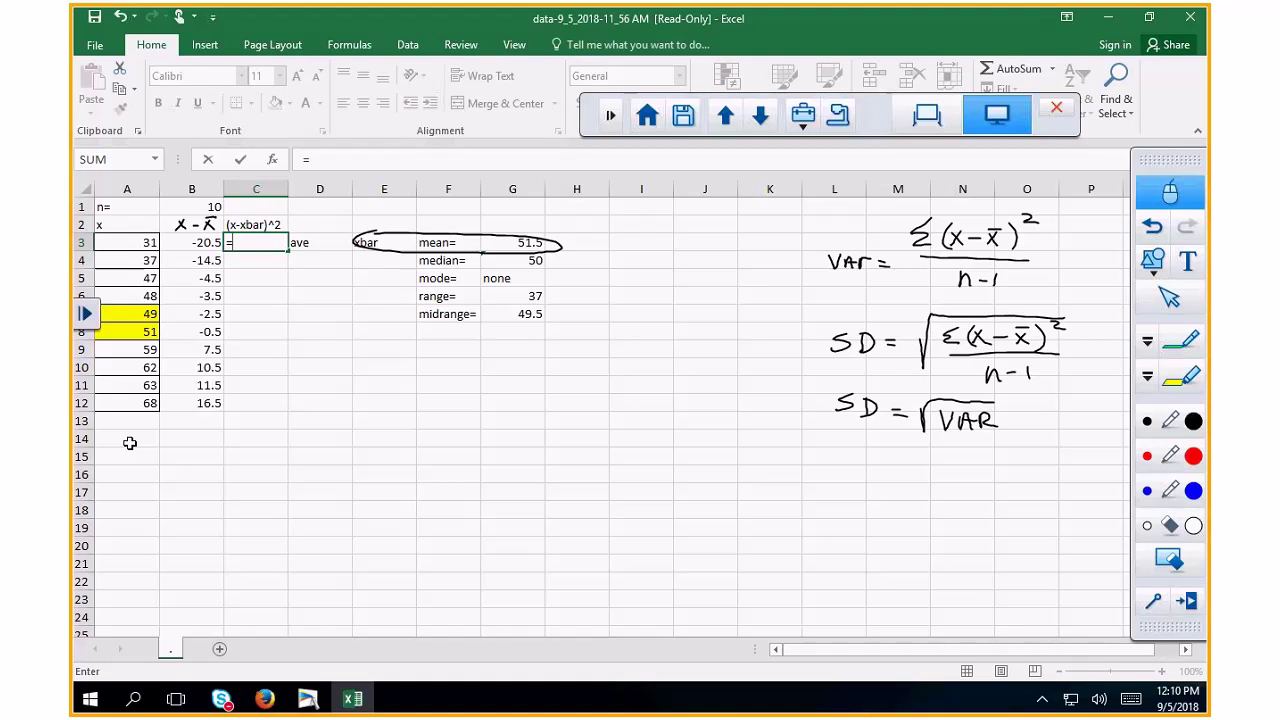
left_click(196, 243)
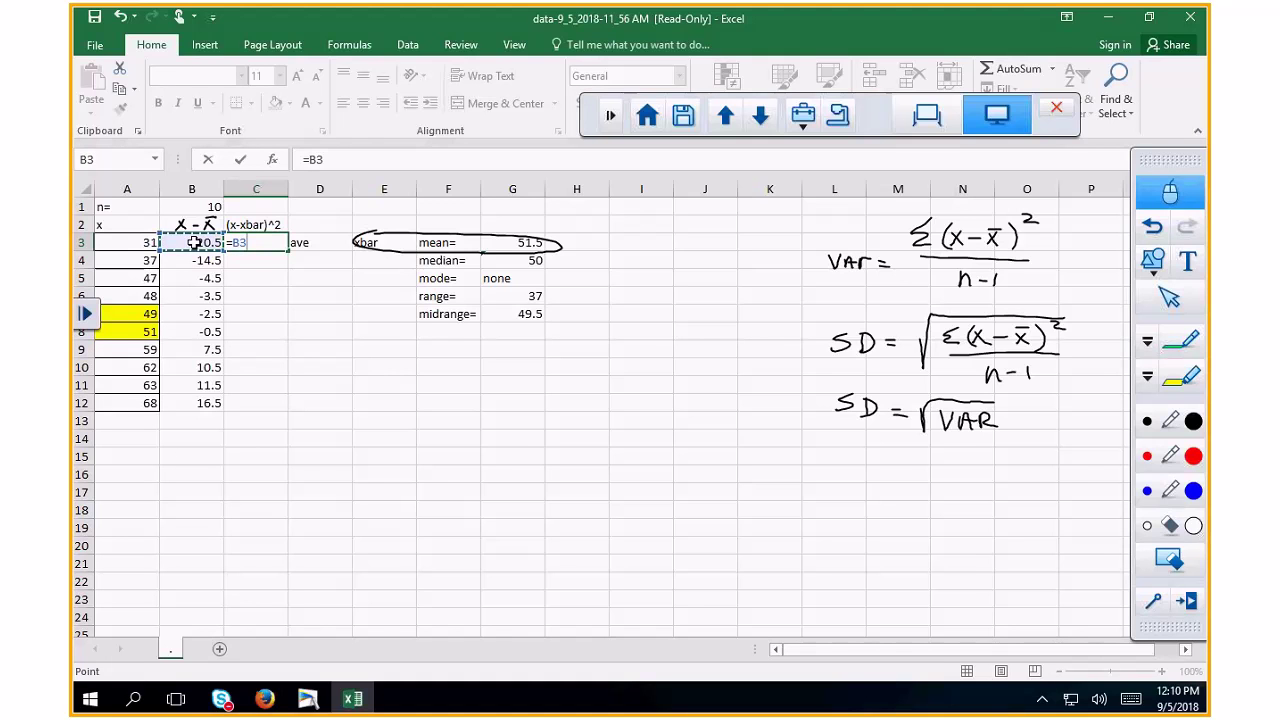
type("^2")
key("Return")
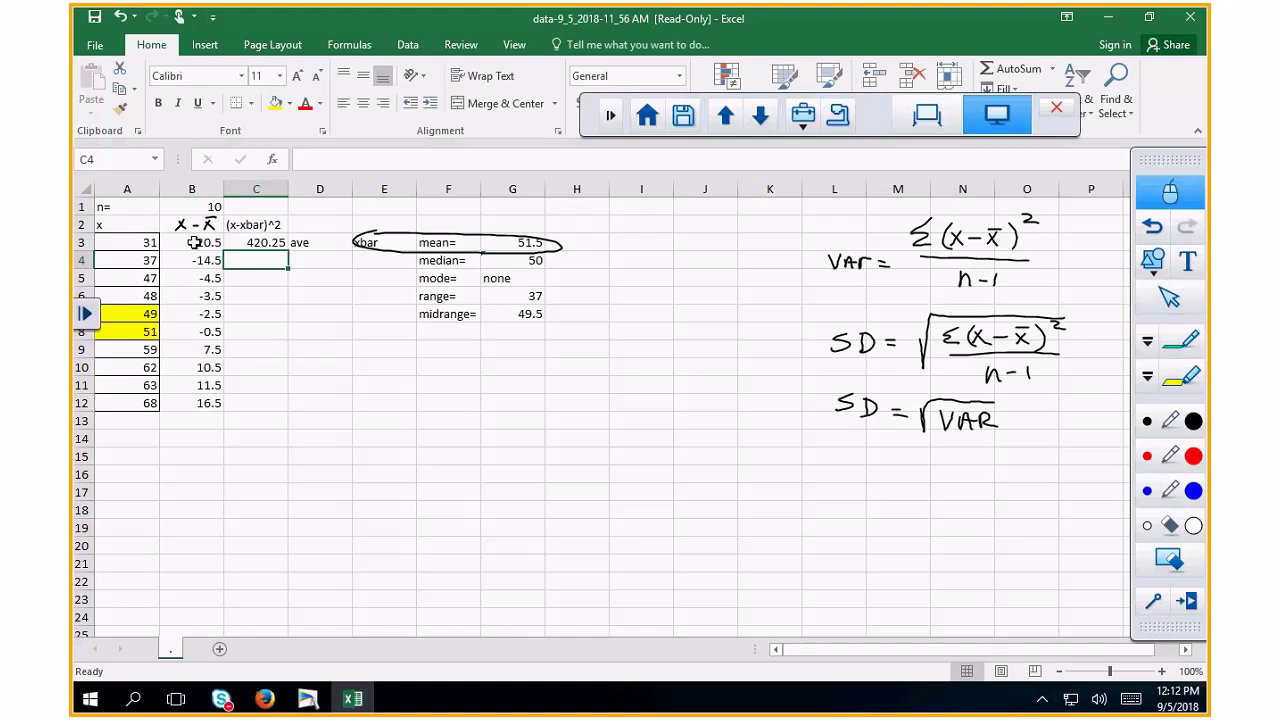
Step: Fill the squared deviation formula from C3 down to C12
left_click(269, 248)
left_click_drag(288, 251, 272, 410)
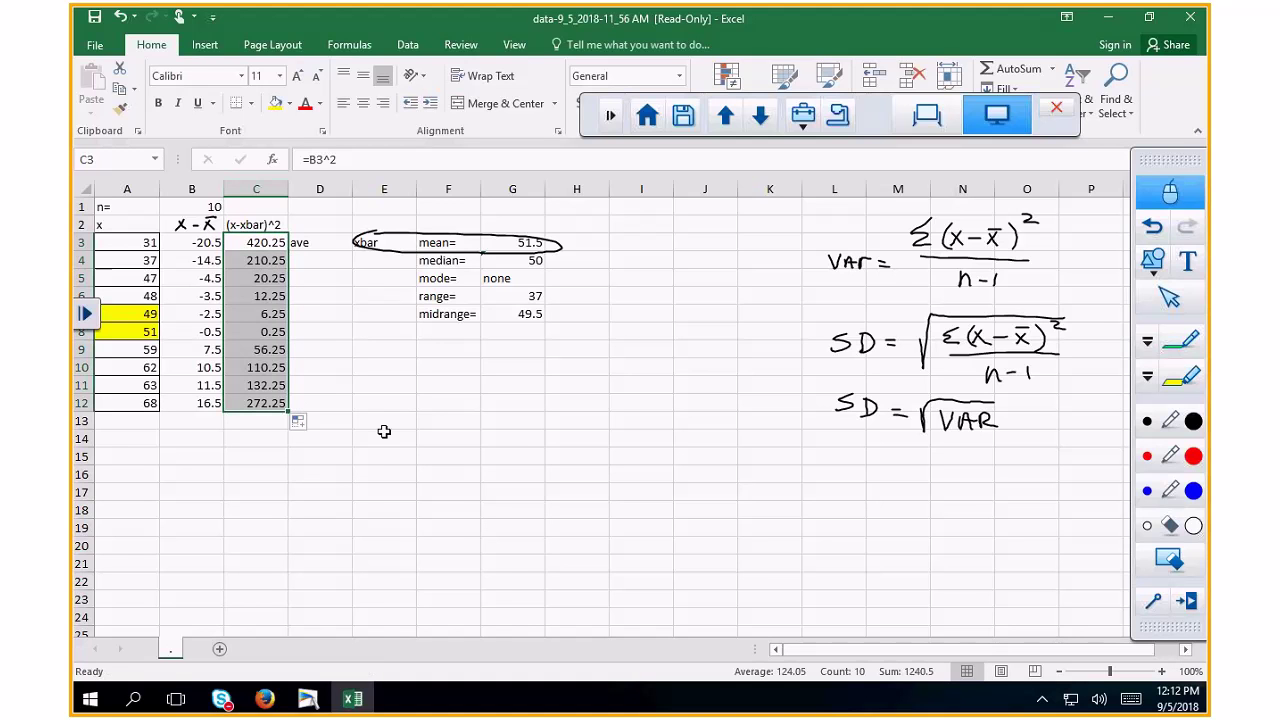
left_click(258, 439)
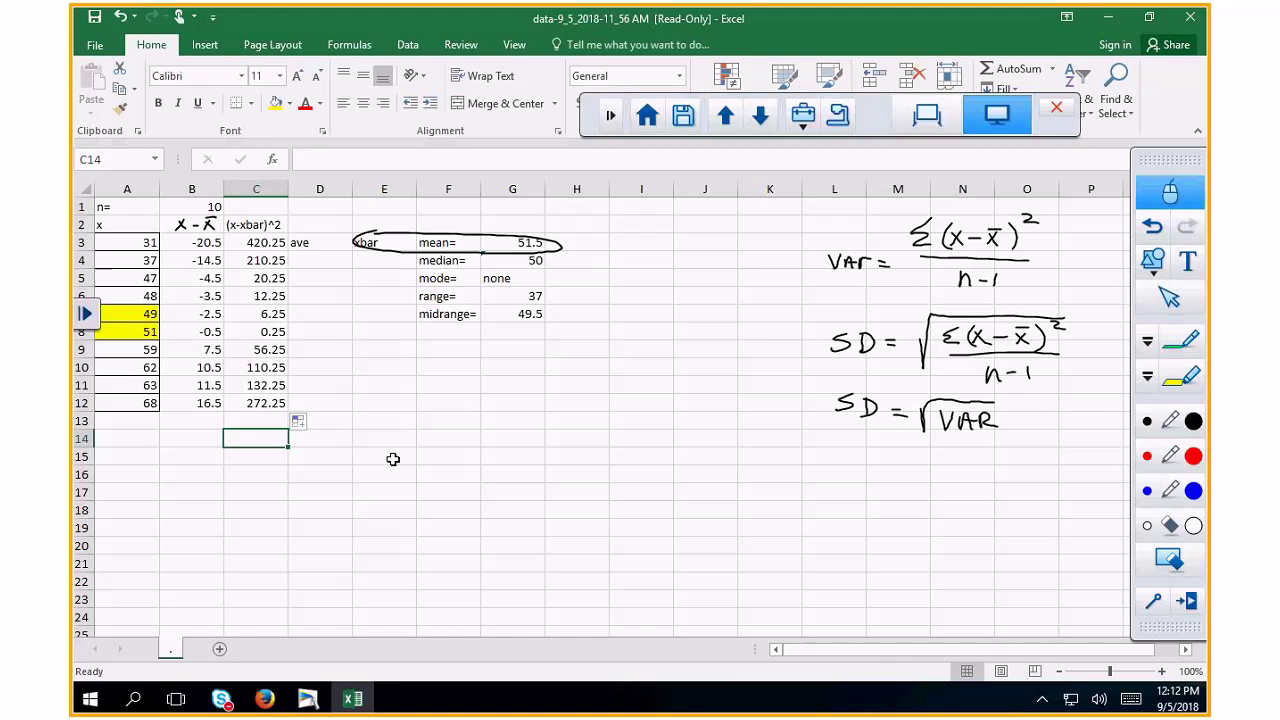
Step: Highlight the (x − x̄)² term in the handwritten variance formula in yellow
left_click(1181, 387)
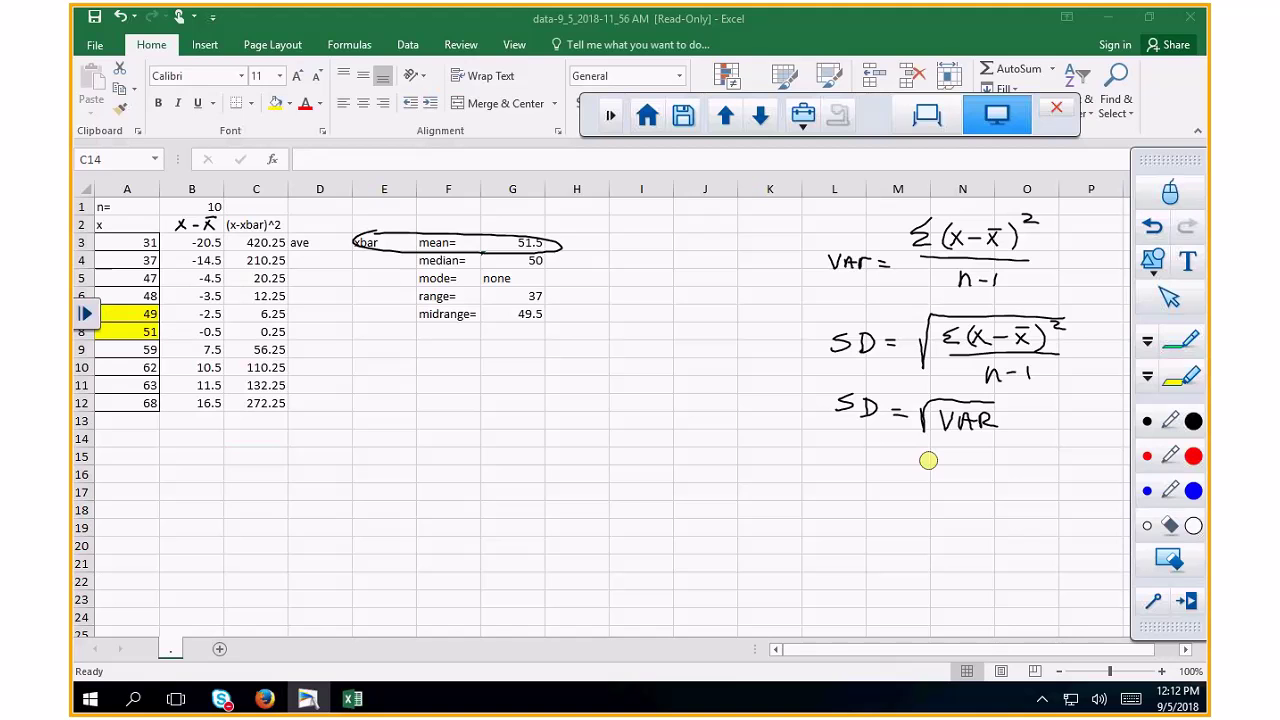
left_click_drag(954, 232, 966, 250)
left_click_drag(928, 458, 941, 471)
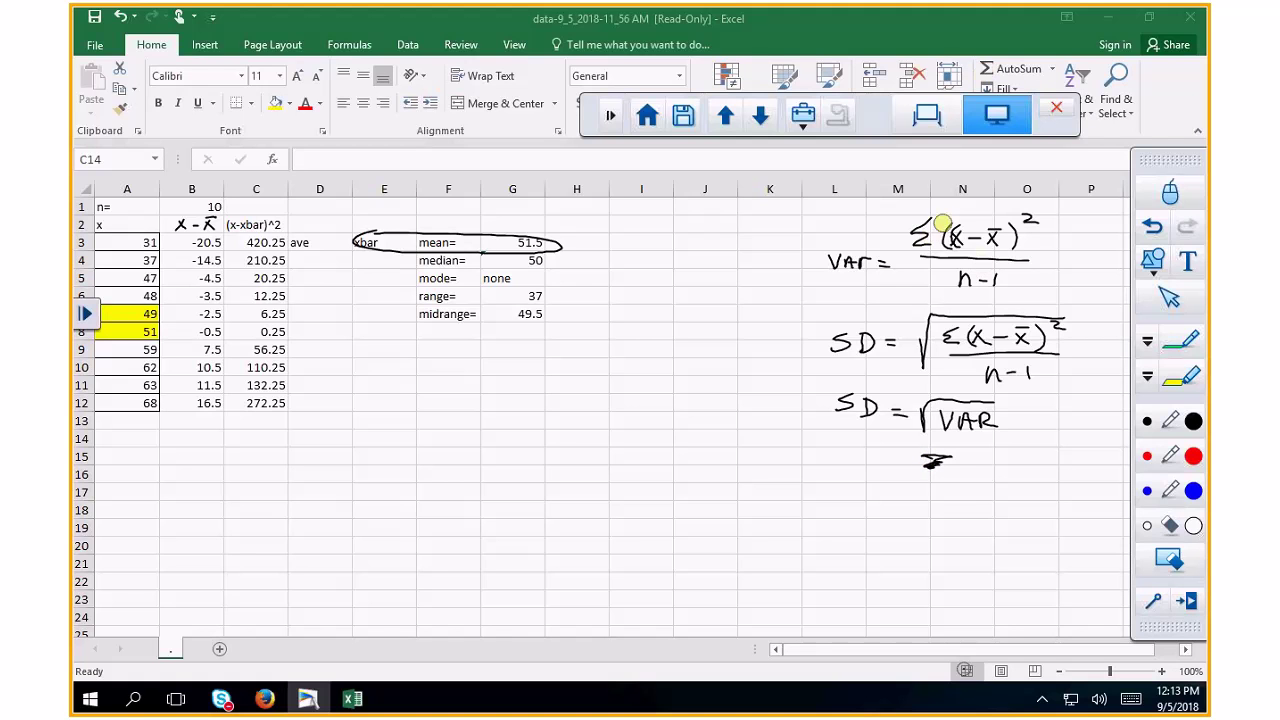
mouse_move(964, 220)
left_mouse_down()
mouse_move(968, 236)
mouse_move(1014, 236)
mouse_move(1029, 214)
mouse_move(1038, 226)
left_mouse_up()
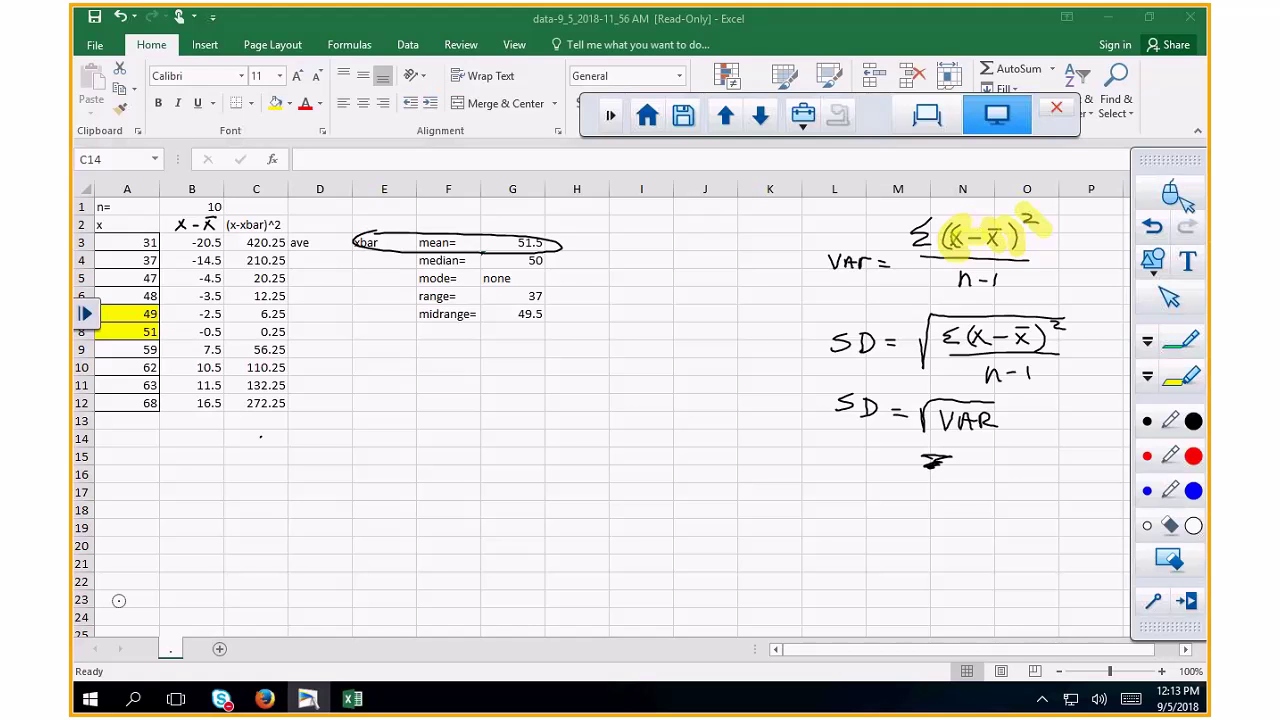
Step: Sum the squared deviations C3:C12 in cell C14 with AutoSum
left_click(1170, 192)
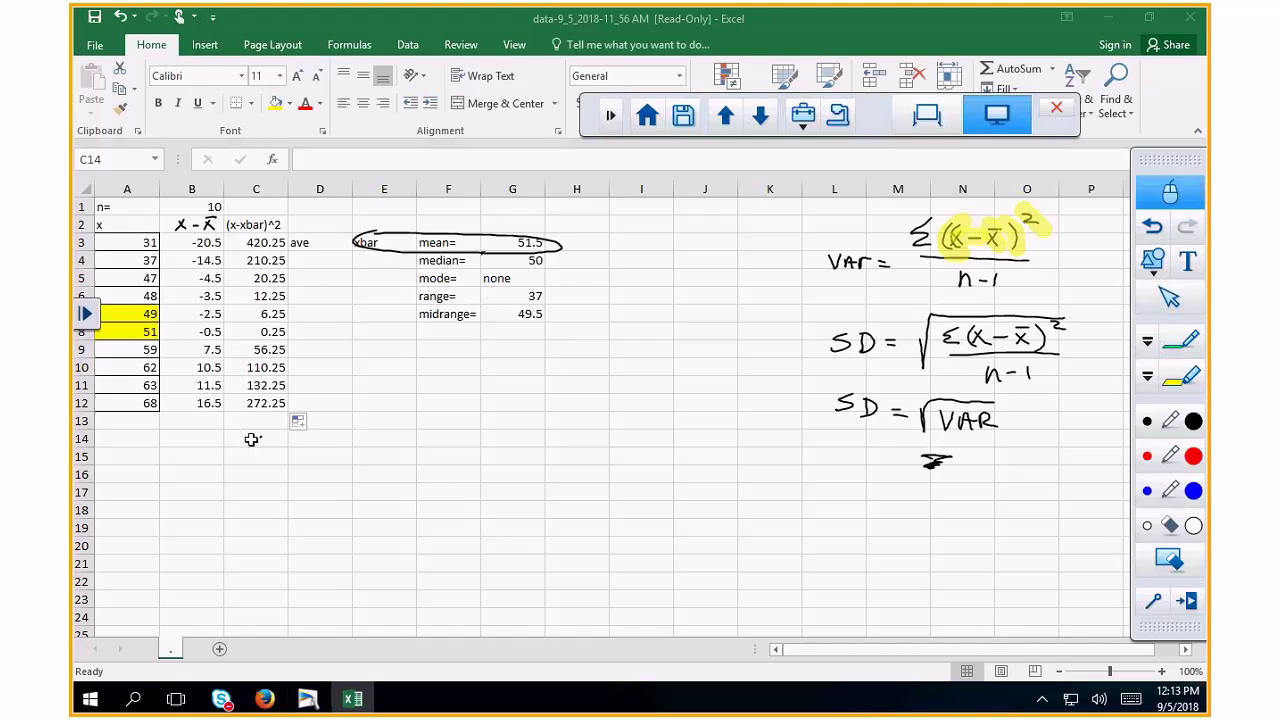
left_click(252, 436)
left_click(985, 67)
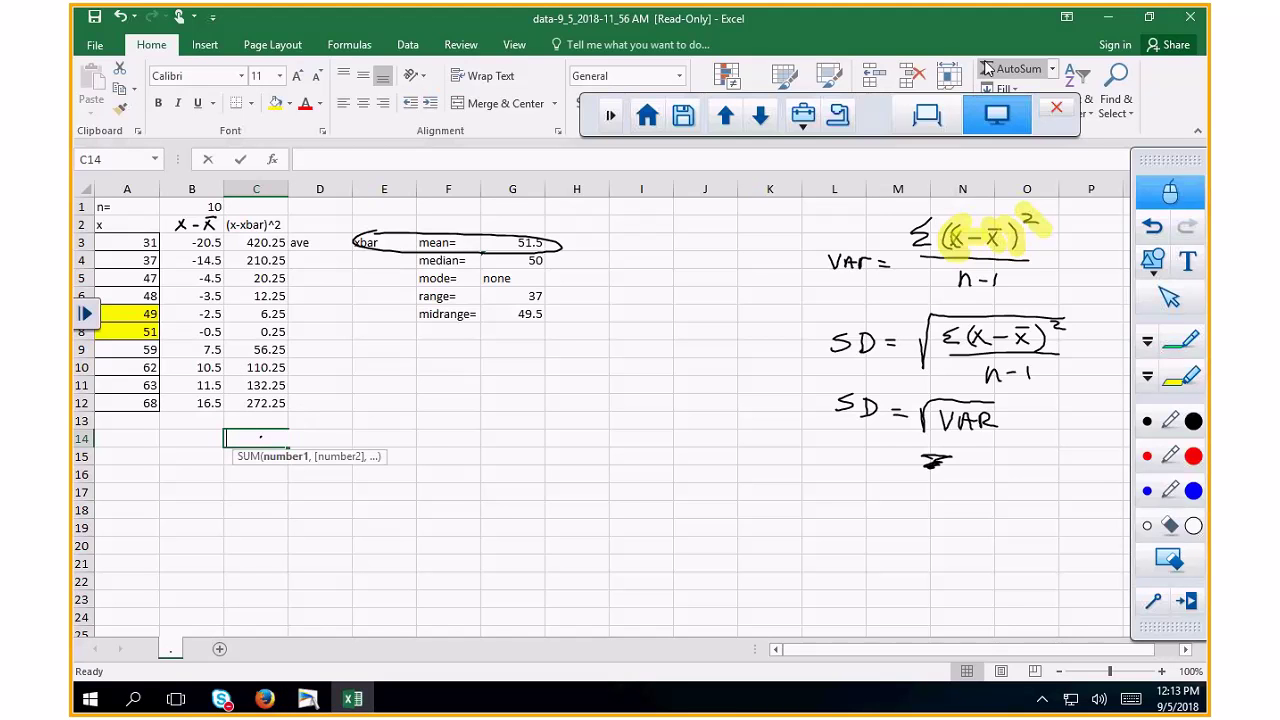
left_click_drag(256, 242, 256, 405)
key("Return")
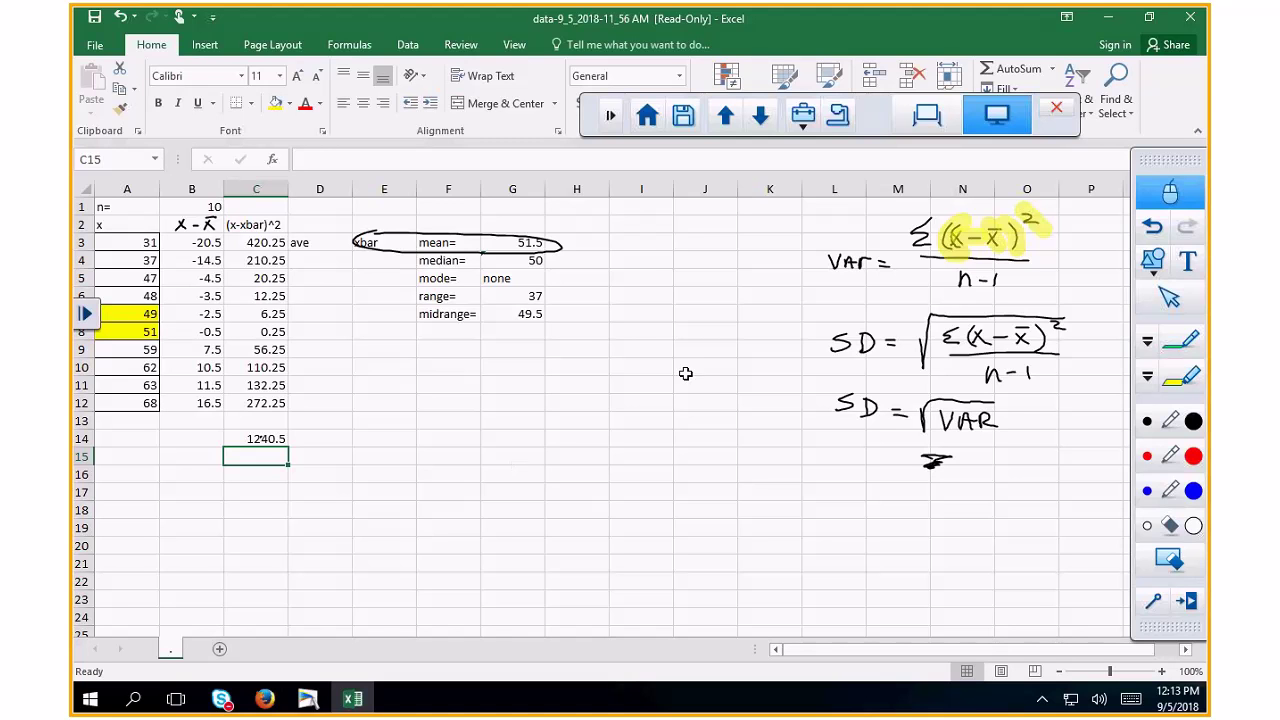
Step: Handwrite the variance calculation VAR = 1240.5 / 9 in black ink beside the variance formula
left_click(654, 260)
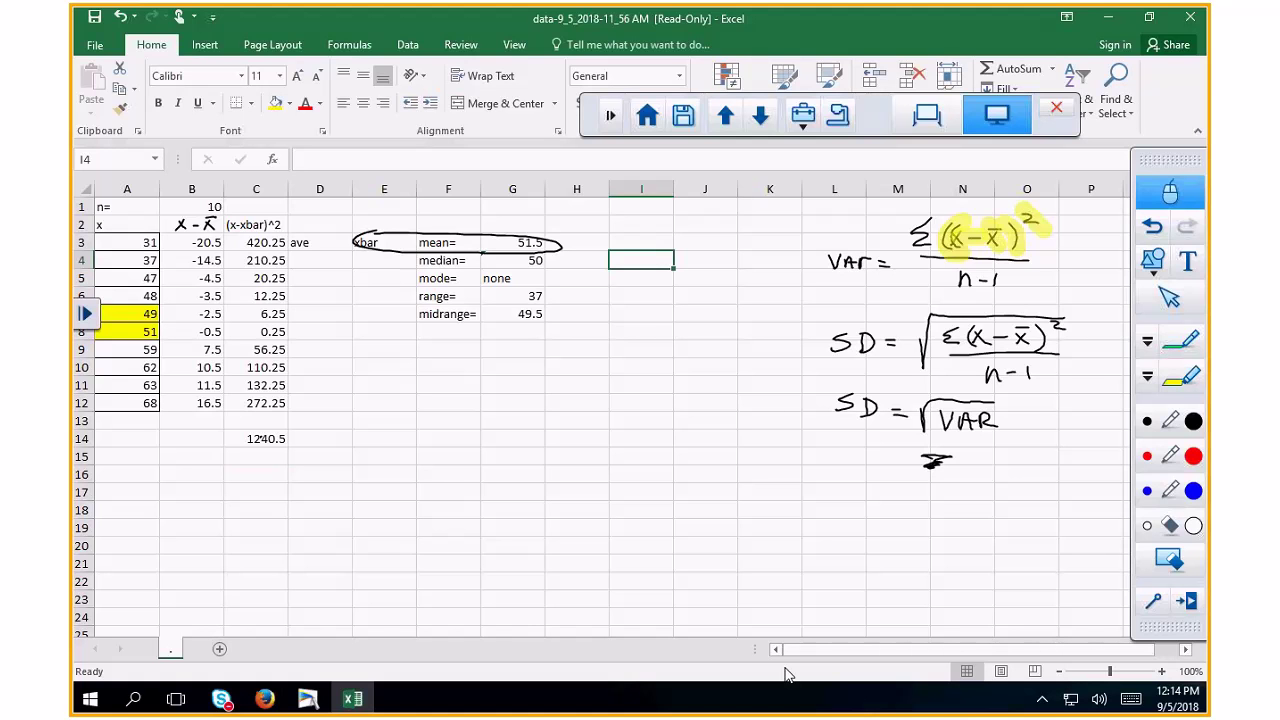
left_click(1150, 423)
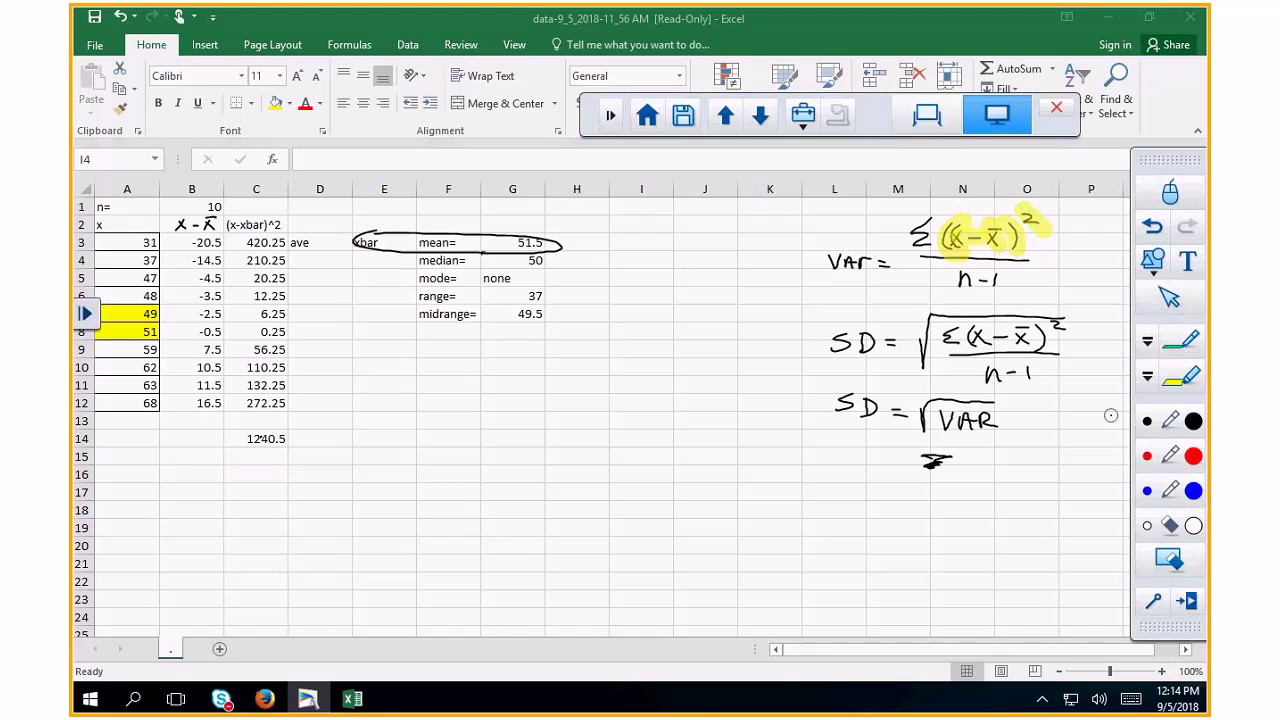
left_click_drag(644, 250, 659, 251)
left_click_drag(668, 272, 704, 256)
mouse_move(707, 257)
left_mouse_down()
mouse_move(724, 266)
mouse_move(736, 246)
left_mouse_up()
mouse_move(744, 230)
left_mouse_down()
mouse_move(780, 248)
mouse_move(790, 231)
mouse_move(802, 245)
left_mouse_up()
mouse_move(822, 233)
left_mouse_down()
mouse_move(816, 248)
mouse_move(829, 231)
left_mouse_up()
left_click_drag(744, 259, 818, 260)
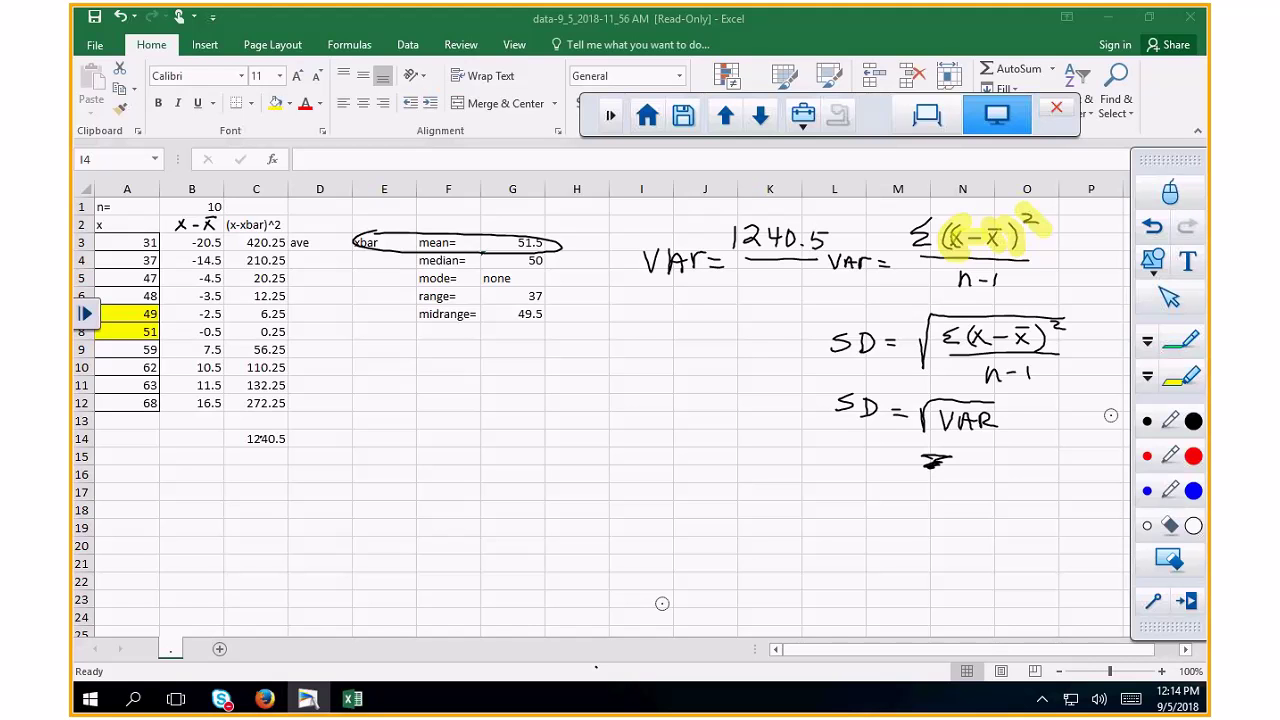
left_click_drag(784, 270, 777, 292)
Step: Handwrite the variance result VAR = 137.8 beneath the fraction
mouse_move(628, 328)
left_mouse_down()
mouse_move(675, 350)
mouse_move(708, 337)
left_mouse_up()
left_click_drag(690, 345, 709, 345)
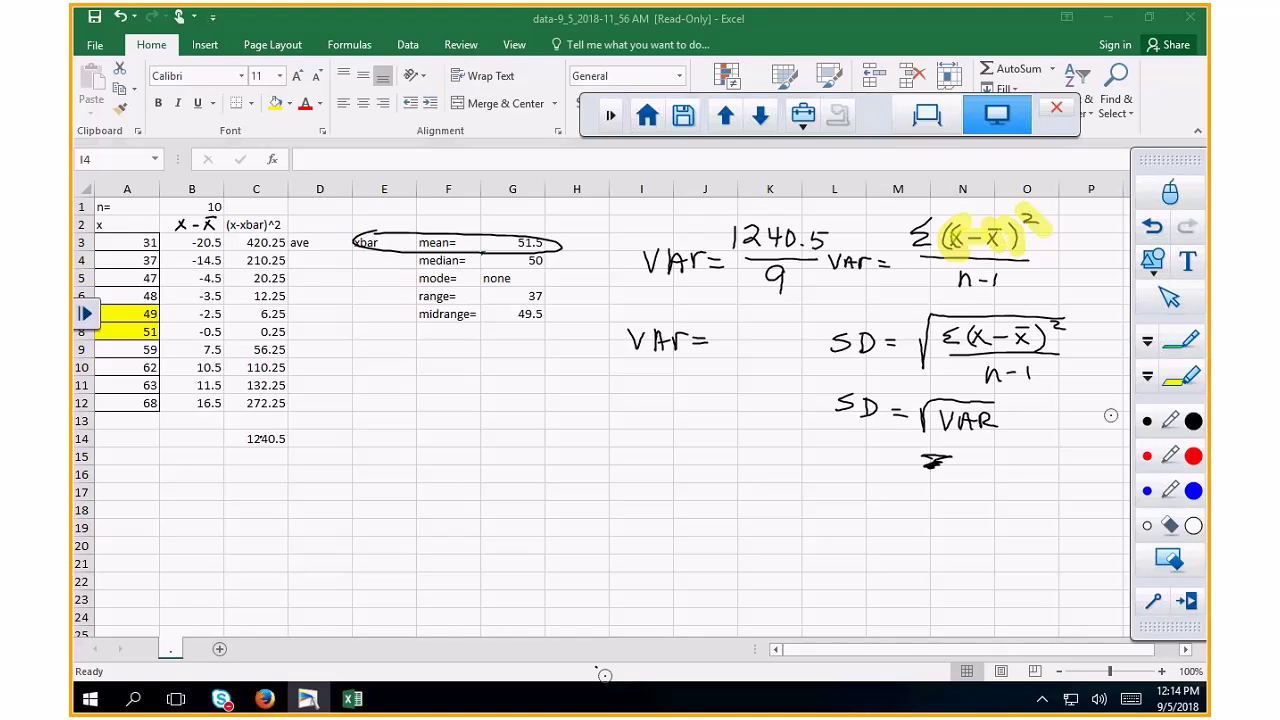
mouse_move(731, 333)
left_mouse_down()
mouse_move(737, 352)
mouse_move(771, 353)
mouse_move(806, 333)
left_mouse_up()
left_click(788, 349)
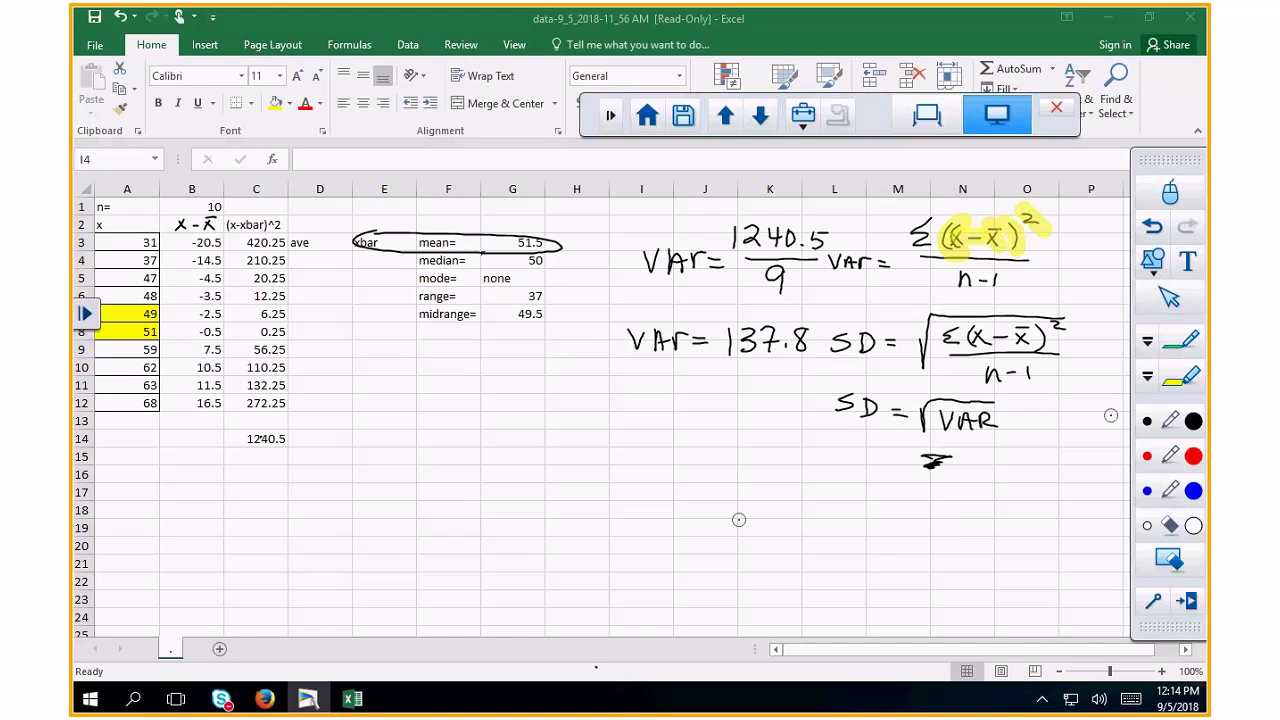
Step: Draw square root signs over both sides of VAR = 137.8 and write SD = 11.7 beneath it
left_click_drag(598, 631, 617, 646)
mouse_move(621, 348)
left_mouse_down()
mouse_move(628, 322)
mouse_move(785, 316)
left_mouse_up()
mouse_move(662, 376)
left_mouse_down()
mouse_move(628, 410)
mouse_move(702, 395)
left_mouse_up()
left_click_drag(687, 407, 702, 407)
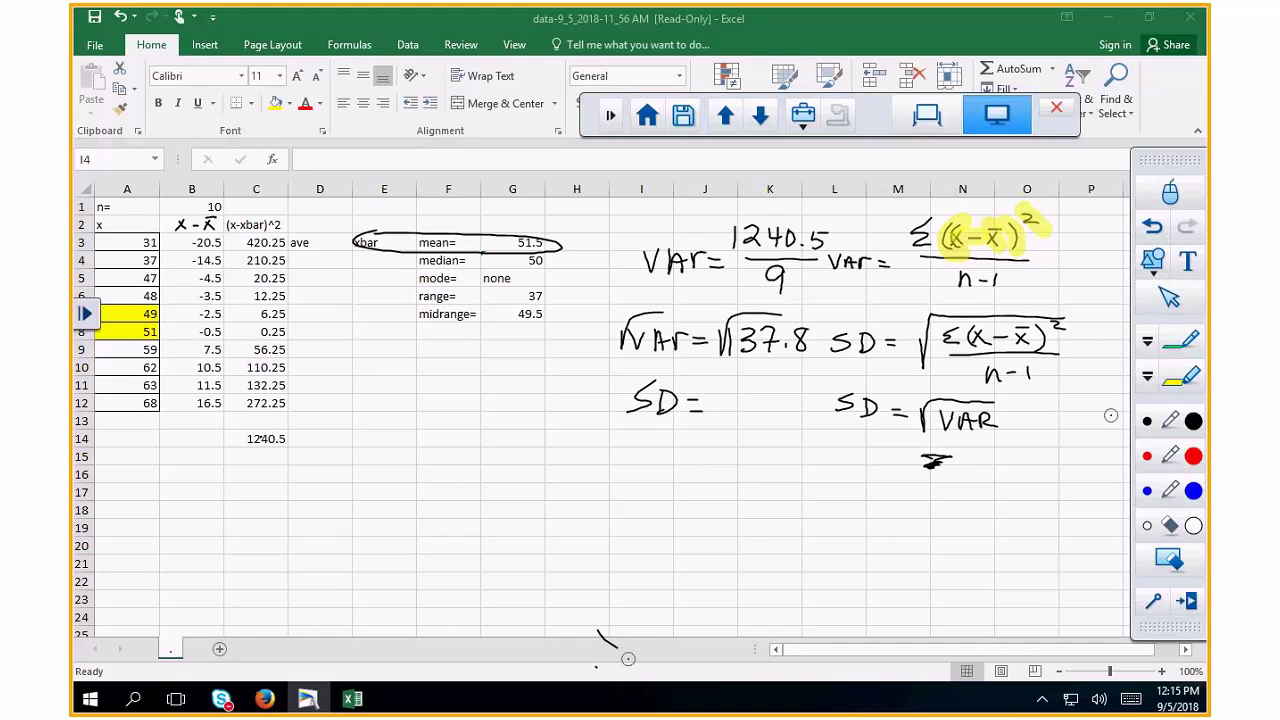
left_click_drag(722, 390, 725, 417)
mouse_move(737, 393)
left_mouse_down()
mouse_move(741, 423)
mouse_move(771, 420)
left_mouse_up()
left_click(751, 419)
Step: Circle and box the handwritten SD = 11.7 result, and draw a box around the mean in F3:G3
left_click_drag(790, 378, 622, 408)
left_click_drag(704, 371, 774, 376)
mouse_move(626, 404)
left_mouse_down()
mouse_move(718, 444)
mouse_move(770, 376)
left_mouse_up()
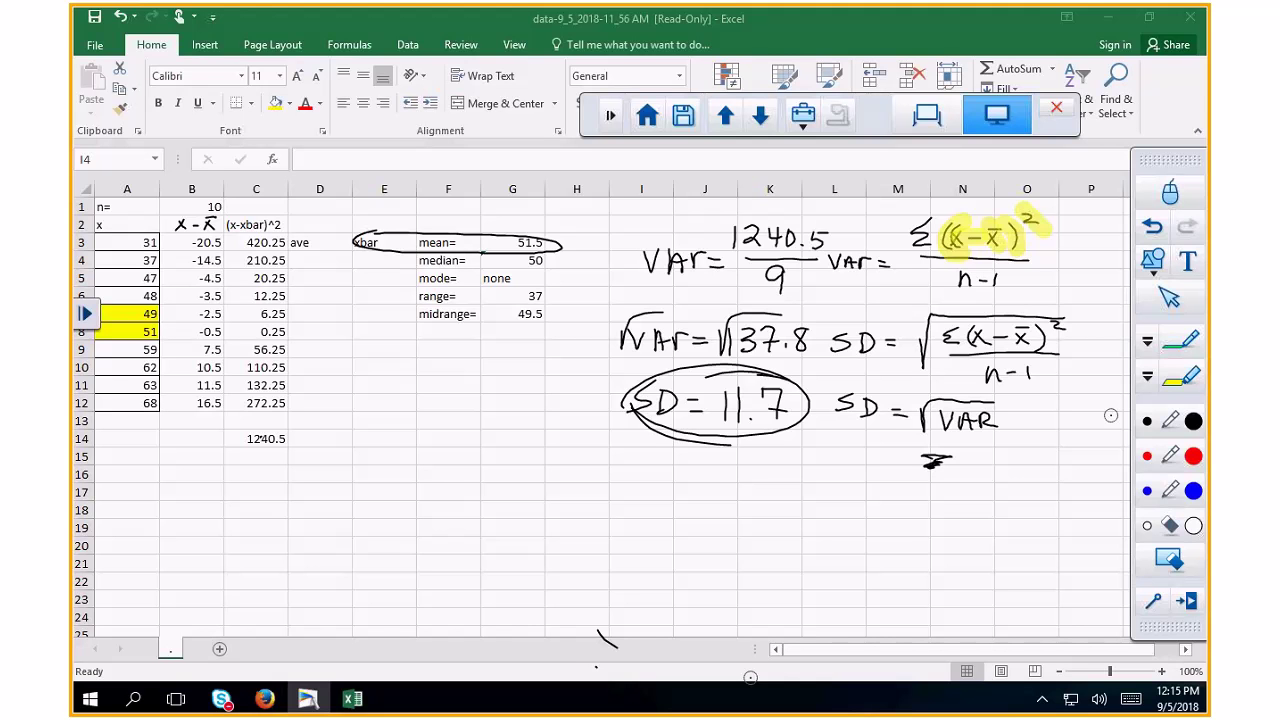
mouse_move(419, 220)
left_mouse_down()
mouse_move(470, 252)
mouse_move(564, 248)
mouse_move(458, 227)
left_mouse_up()
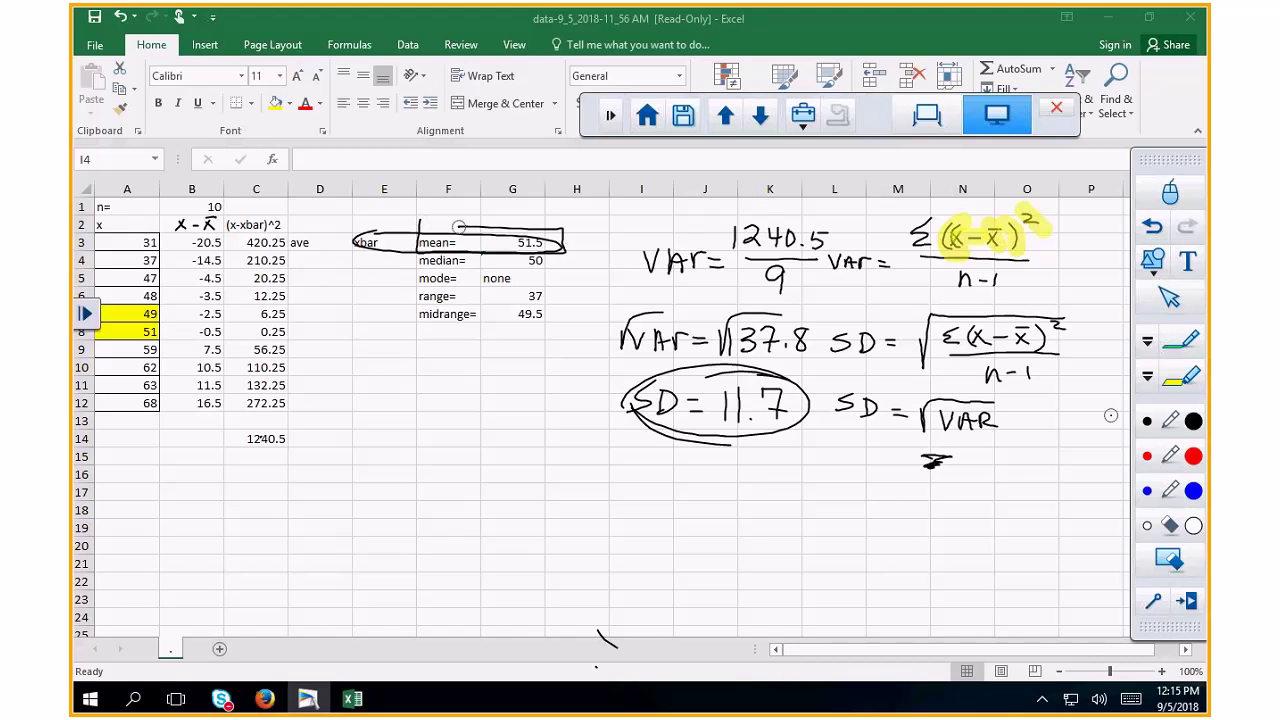
mouse_move(623, 374)
left_mouse_down()
mouse_move(766, 442)
mouse_move(800, 370)
mouse_move(624, 372)
left_mouse_up()
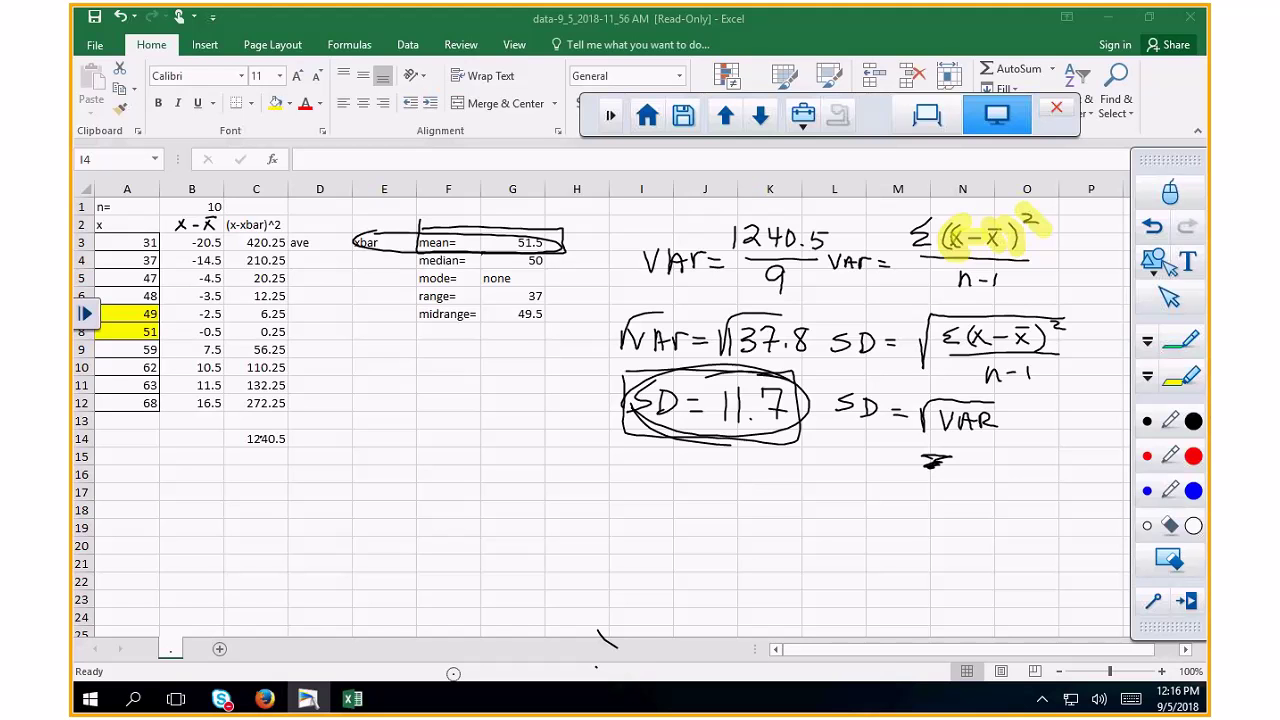
Step: Highlight the sum in C14 and the matching 1240.5 numerator of the handwritten variance fraction in yellow, undoing the black scribble over C14
left_click(1184, 392)
mouse_move(258, 448)
left_mouse_down()
mouse_move(292, 436)
mouse_move(264, 452)
left_mouse_up()
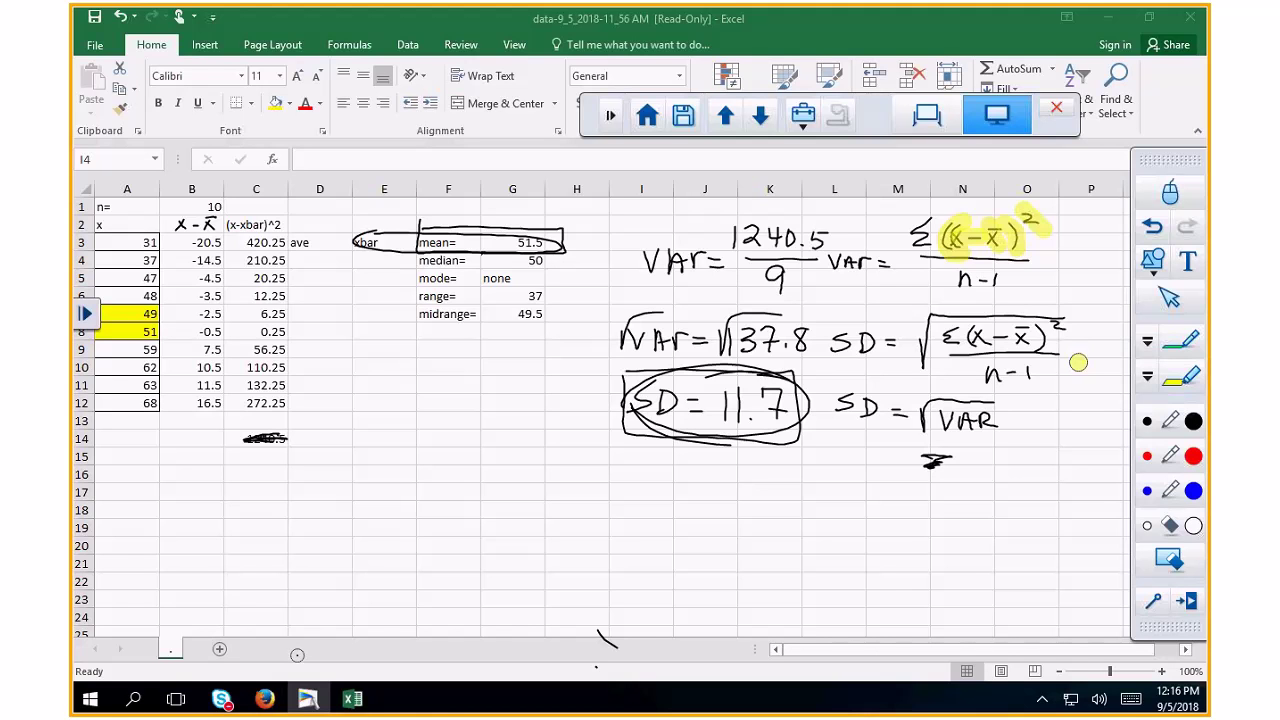
left_click(1156, 229)
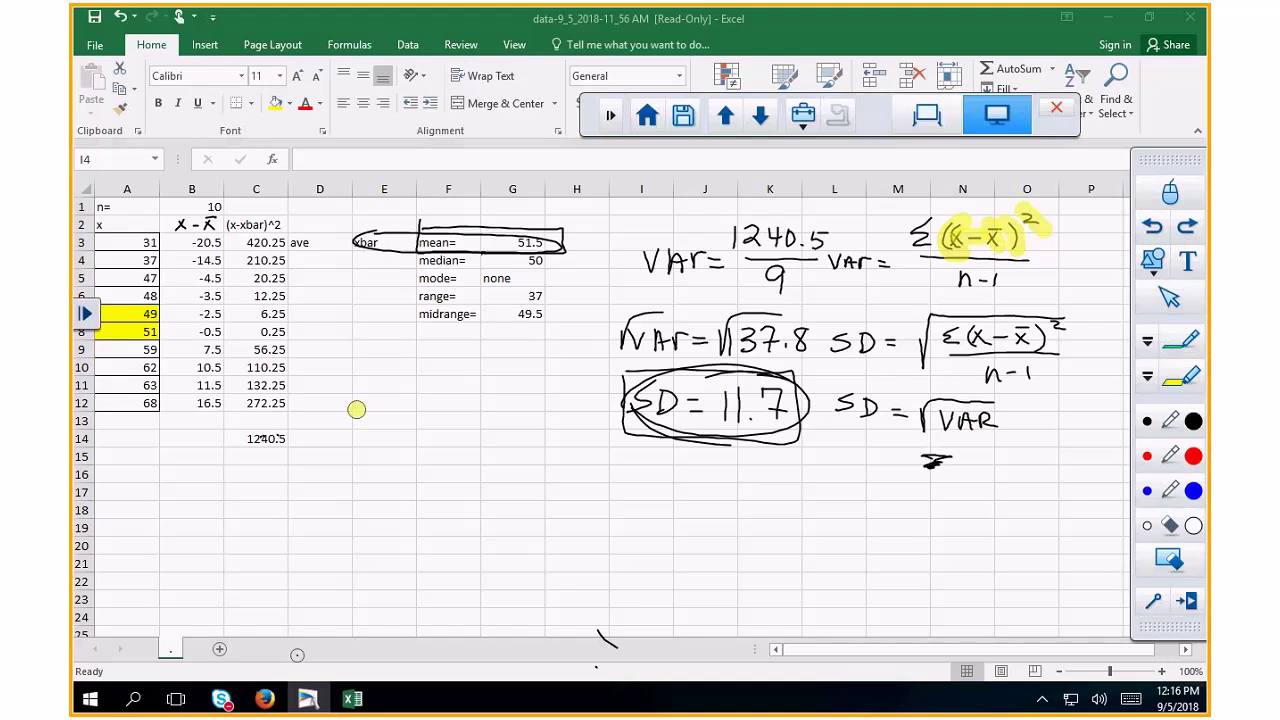
left_click_drag(236, 443, 295, 445)
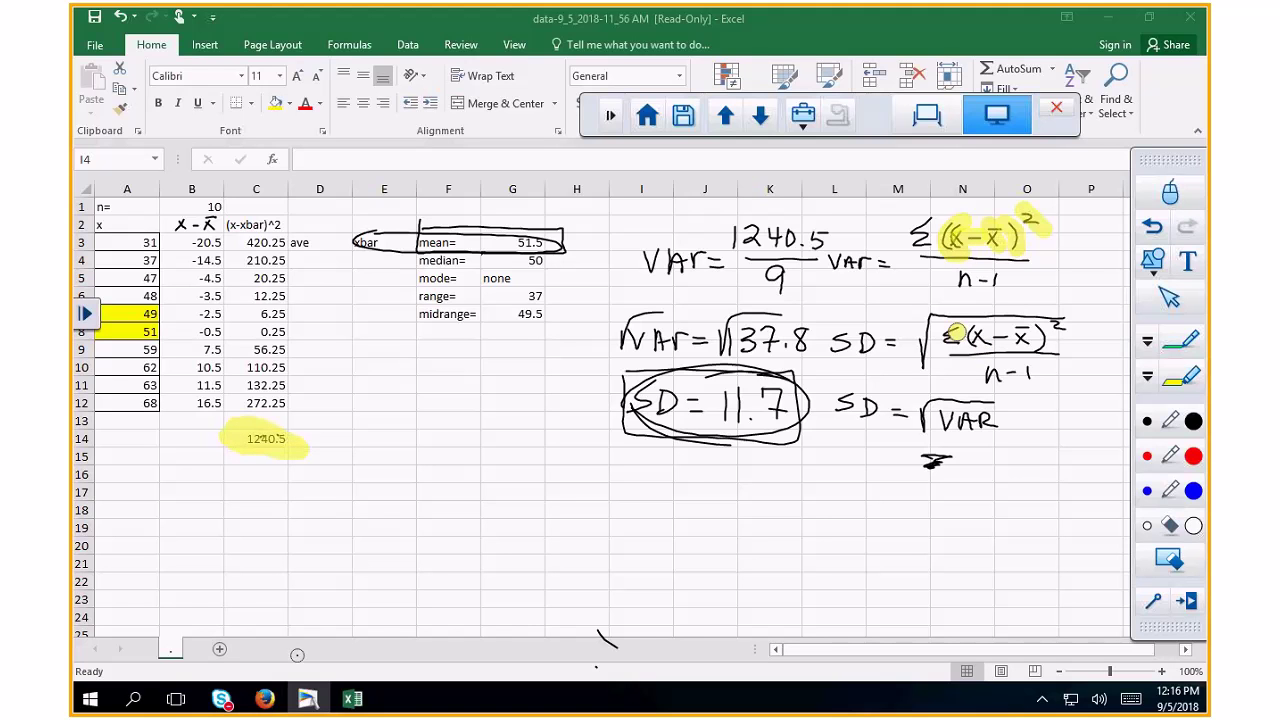
mouse_move(730, 216)
left_mouse_down()
mouse_move(838, 238)
mouse_move(722, 232)
mouse_move(785, 240)
left_mouse_up()
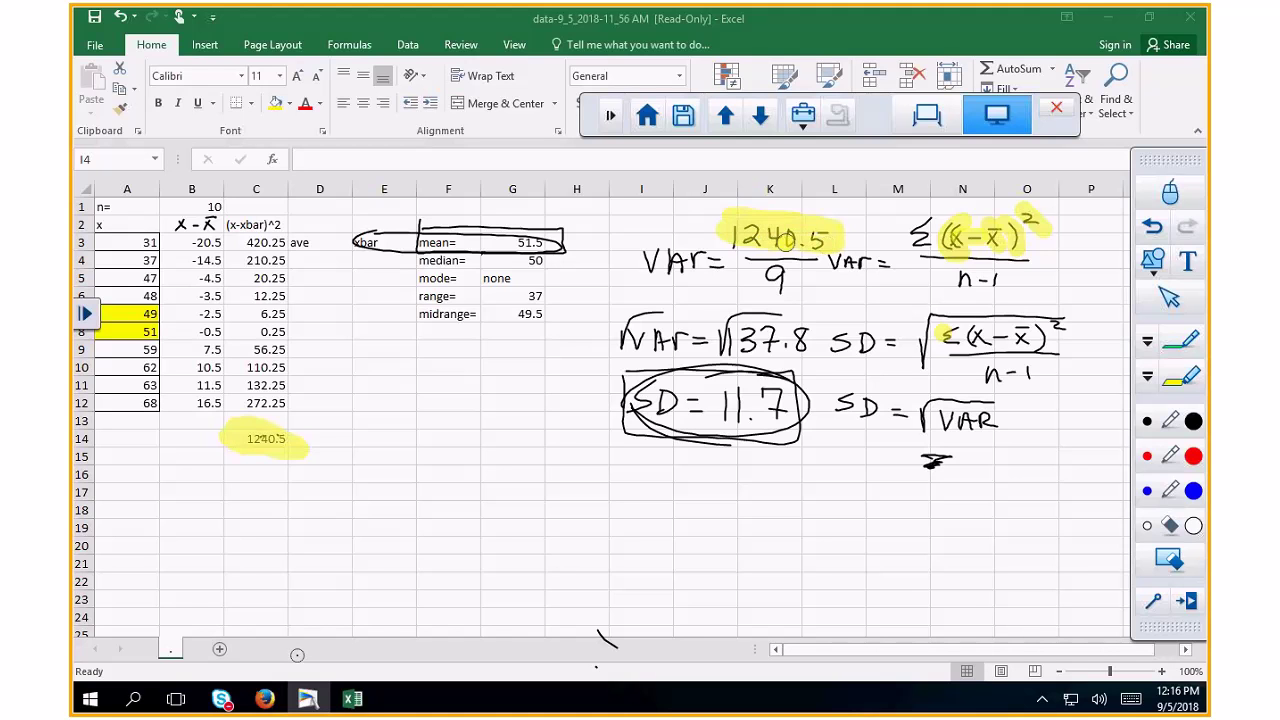